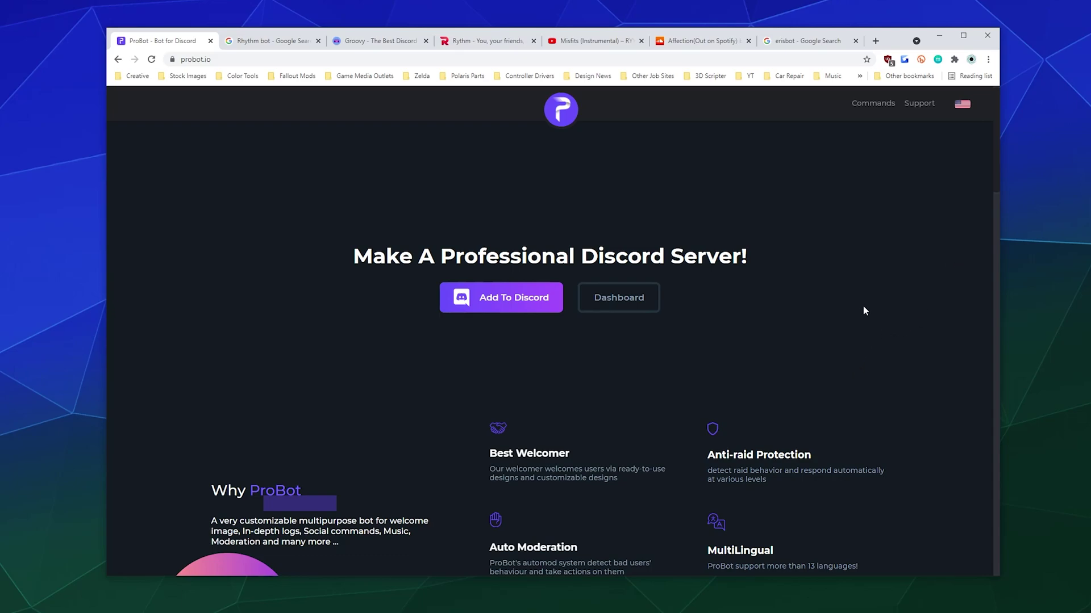
# Go to the dashboard and open Chupacabra's Lair's overview with 3080 members and 7-day charts.
pyautogui.scroll(-4, 864, 307)
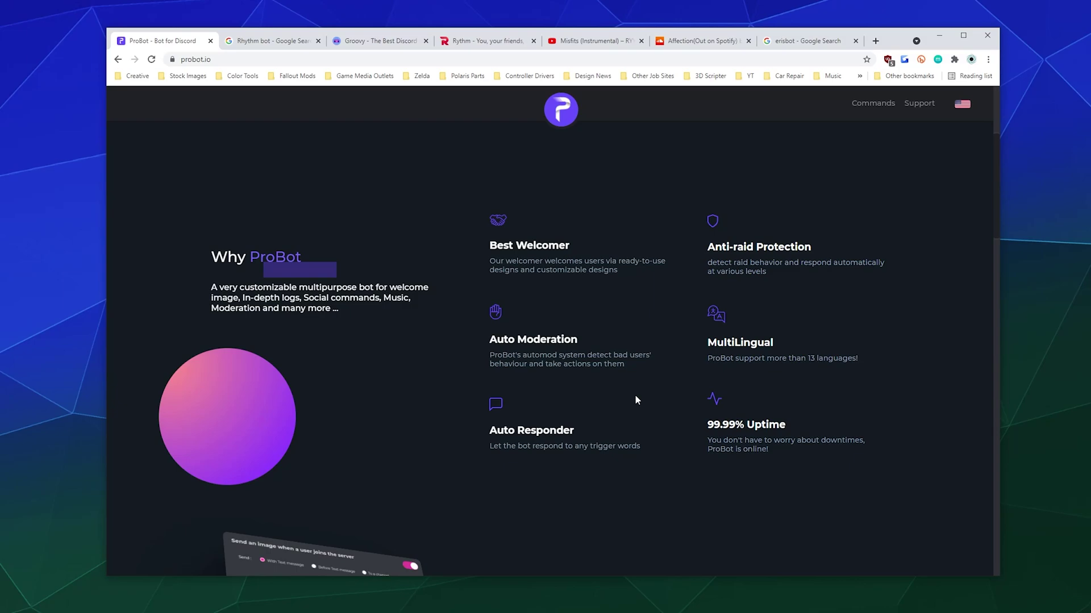
pyautogui.scroll(-5, 630, 404)
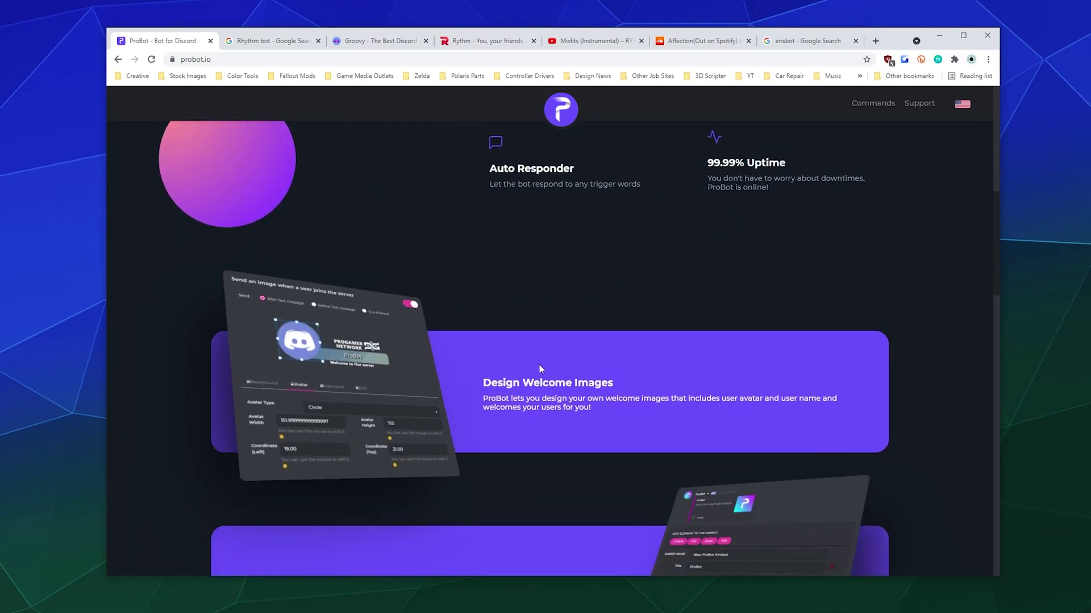
pyautogui.scroll(-4, 540, 368)
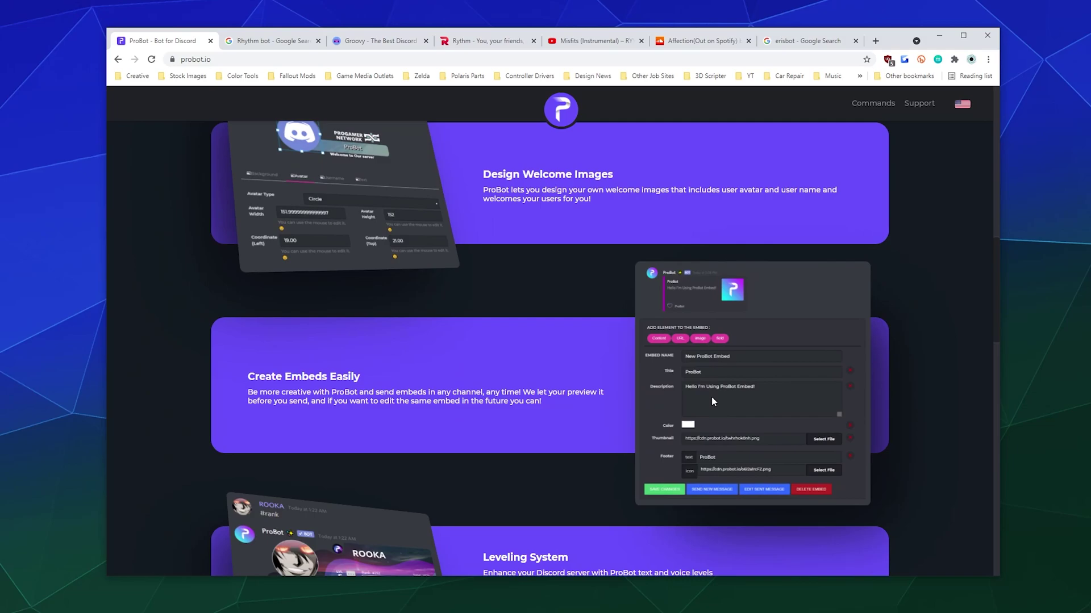
pyautogui.scroll(-4, 534, 405)
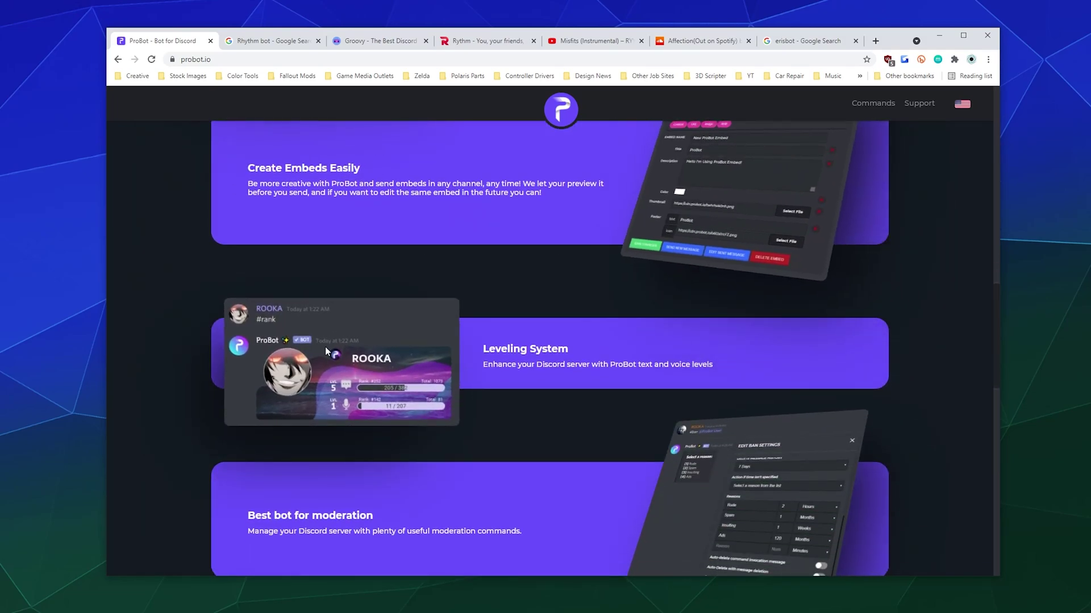
pyautogui.scroll(-4, 585, 420)
pyautogui.scroll(-1, 415, 432)
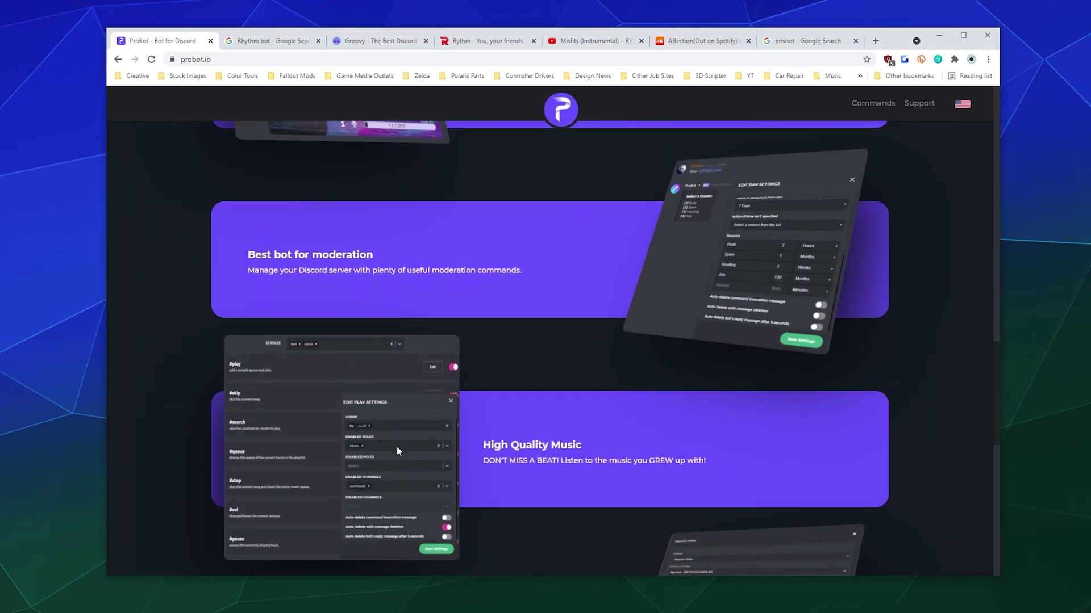
pyautogui.scroll(-8, 667, 298)
pyautogui.scroll(-4, 693, 287)
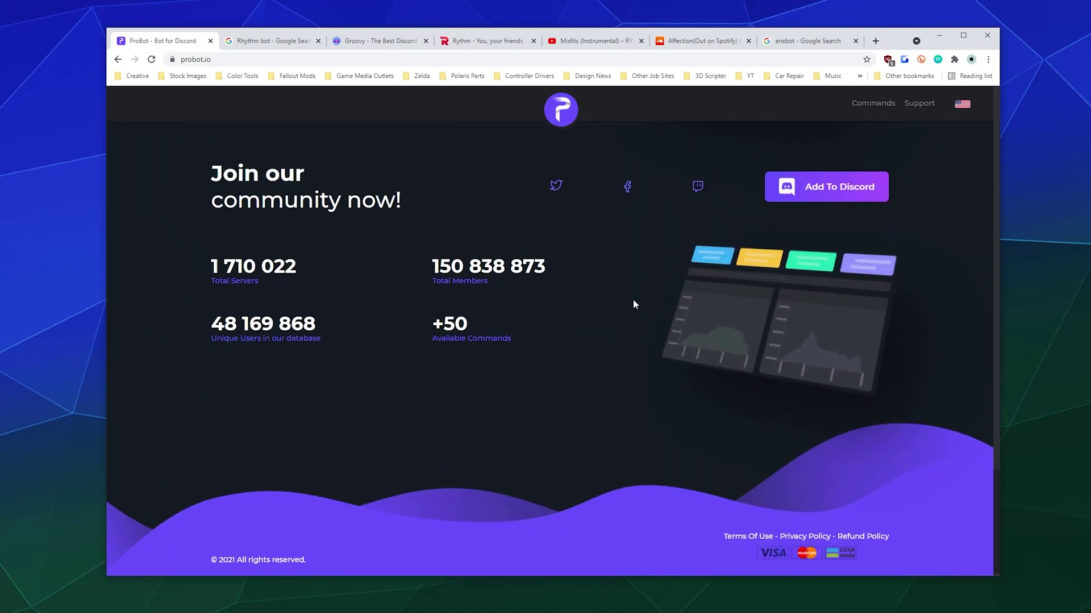
pyautogui.scroll(20, 637, 307)
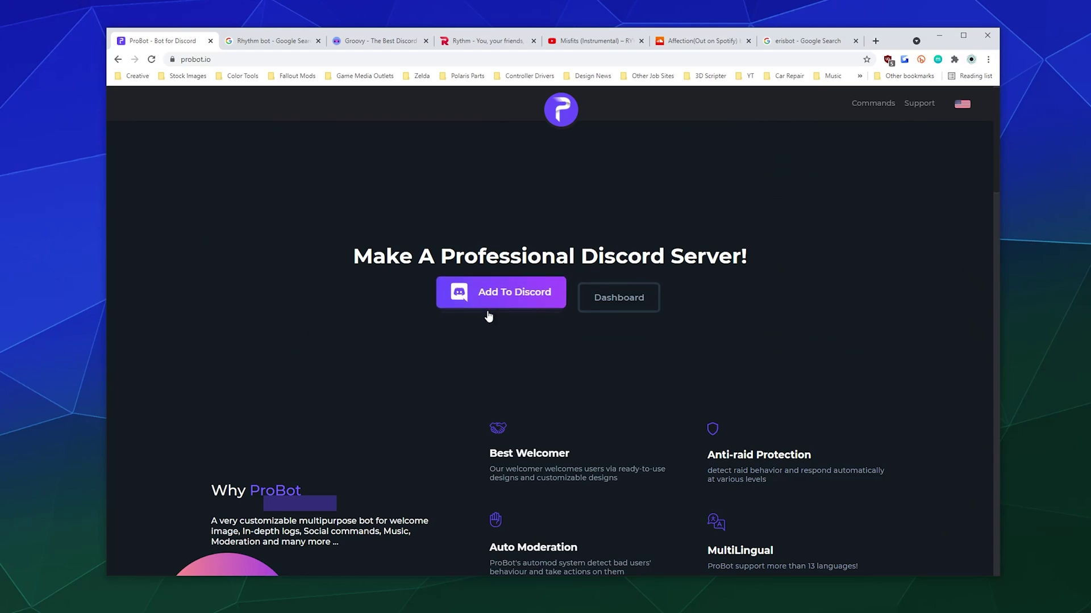
pyautogui.click(603, 296)
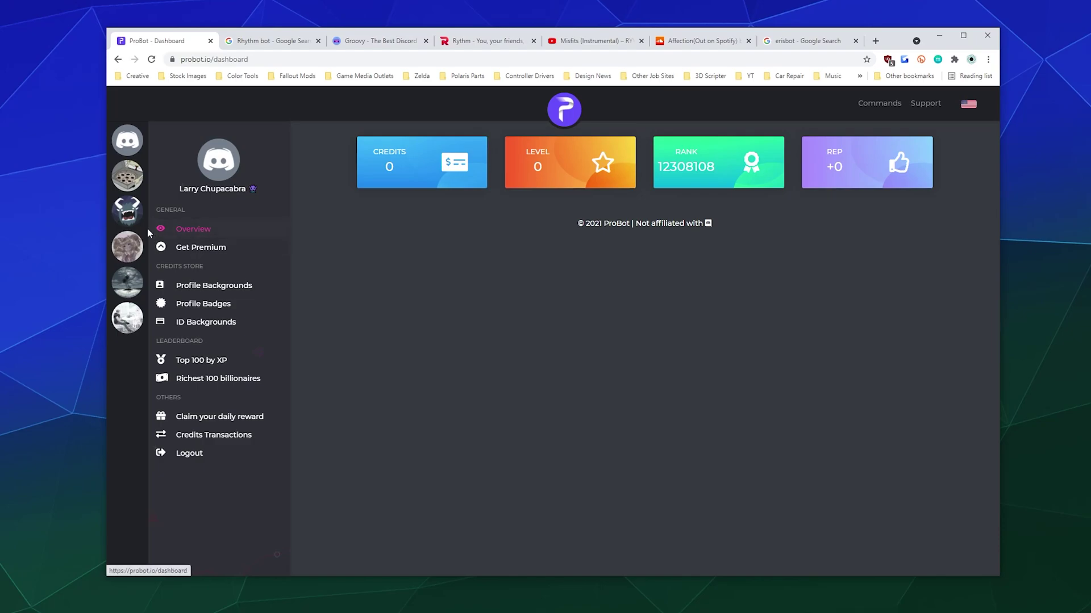
pyautogui.click(127, 211)
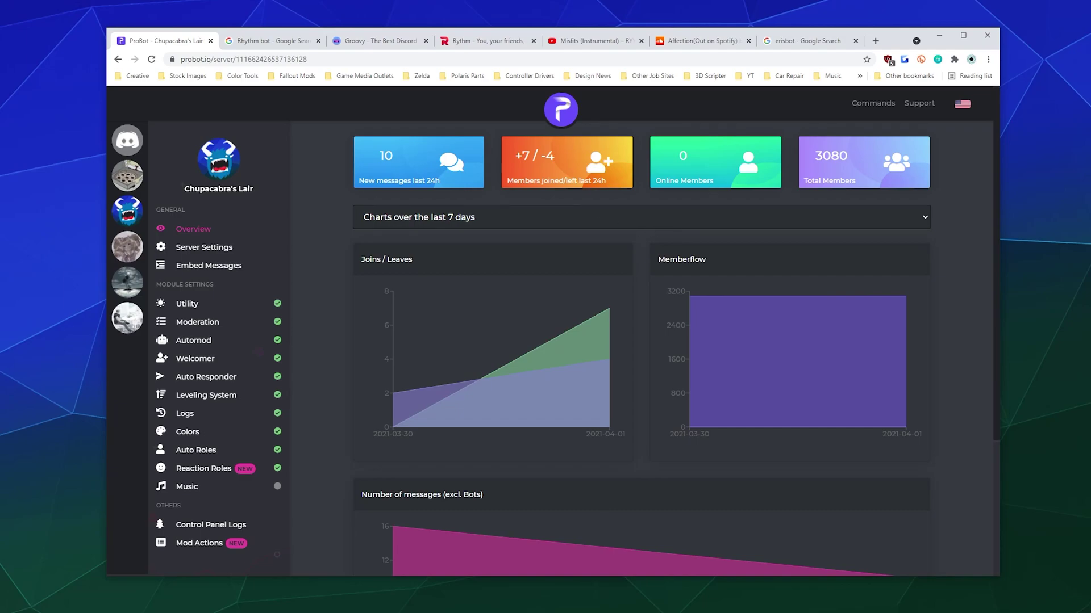
pyautogui.hotkey('alt', 'Tab')
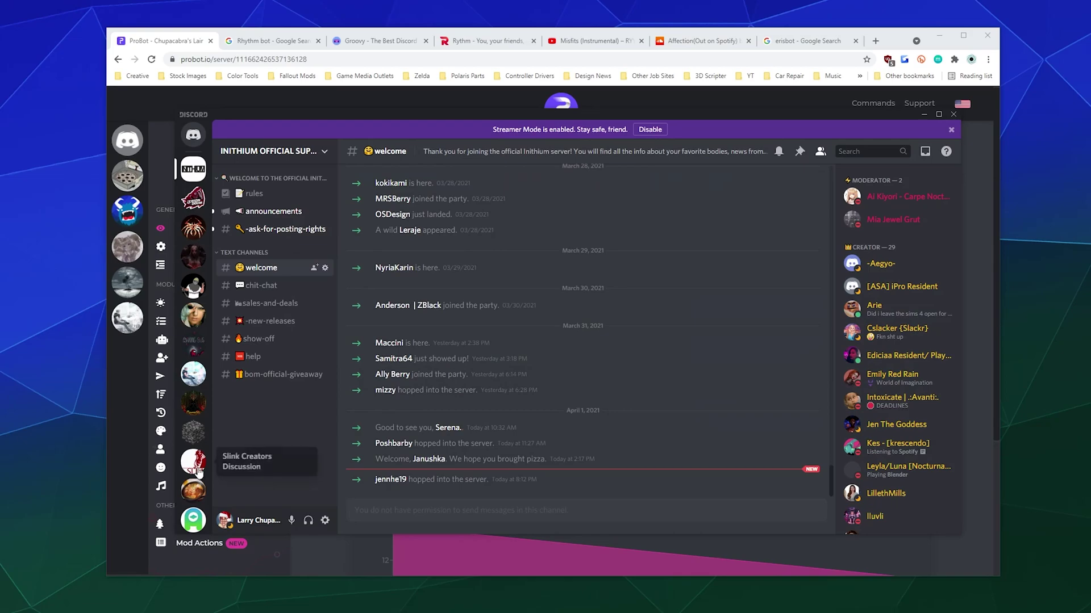
pyautogui.scroll(-5, 194, 409)
pyautogui.click(193, 371)
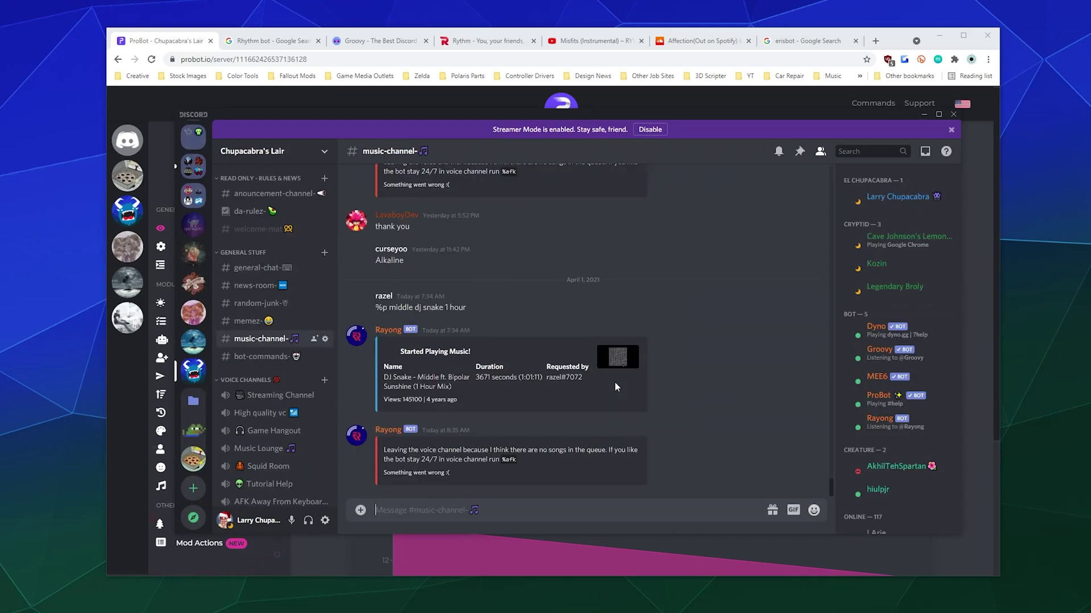
pyautogui.scroll(-5, 904, 382)
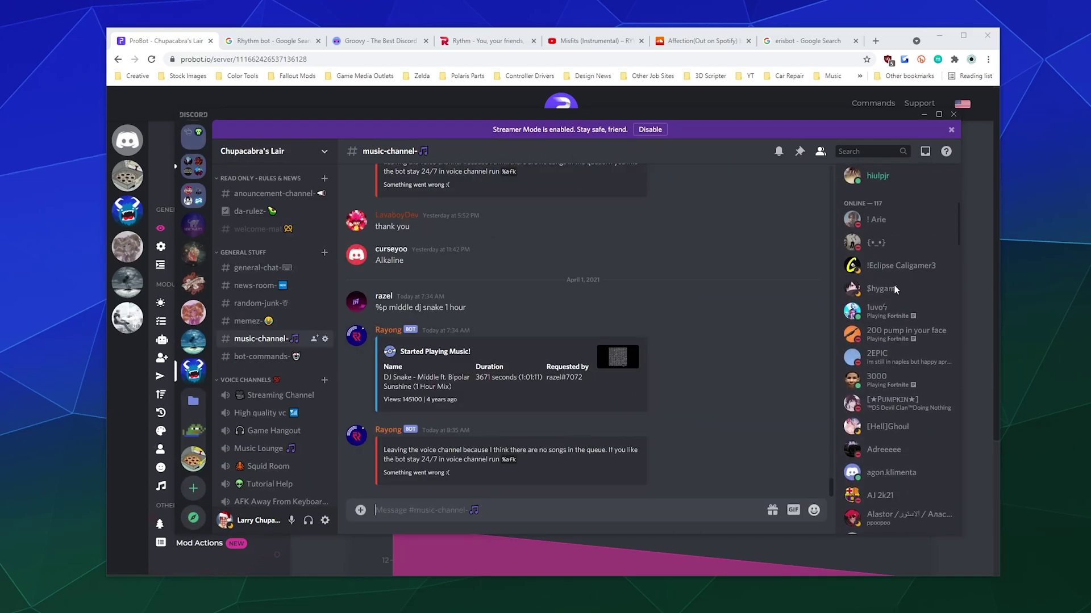
pyautogui.click(334, 562)
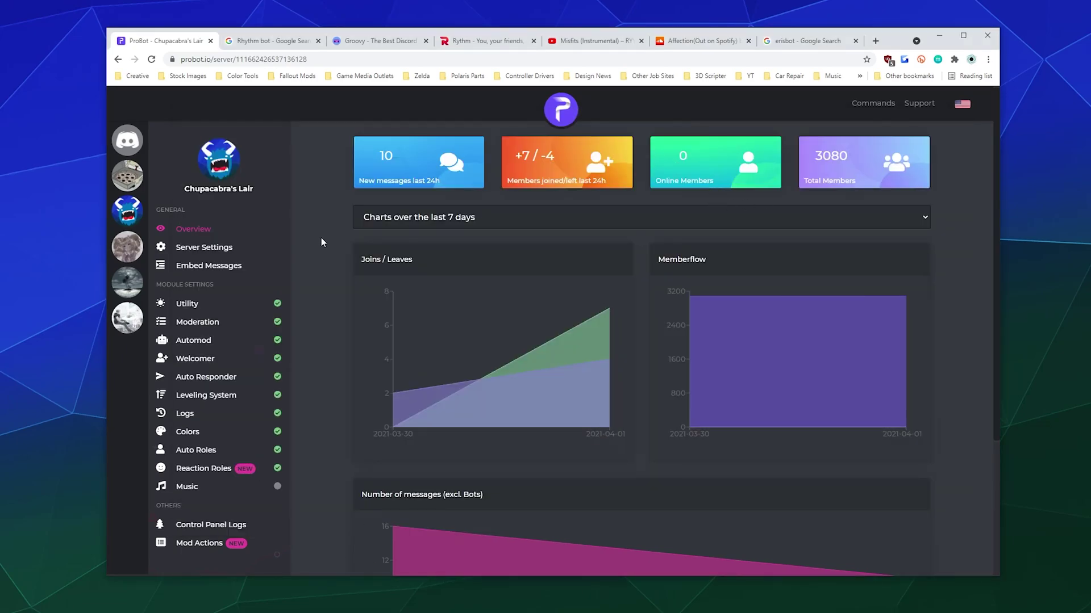
# Open Chupacabra's Lair Server Settings, showing prefix '--' and language English.
pyautogui.scroll(-3, 329, 296)
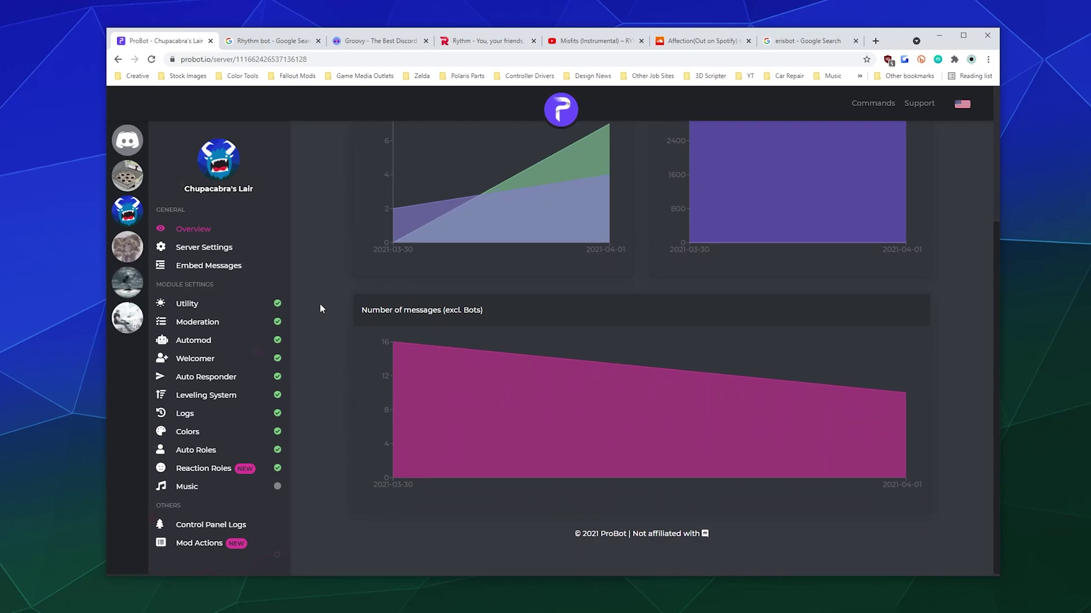
pyautogui.scroll(3, 403, 290)
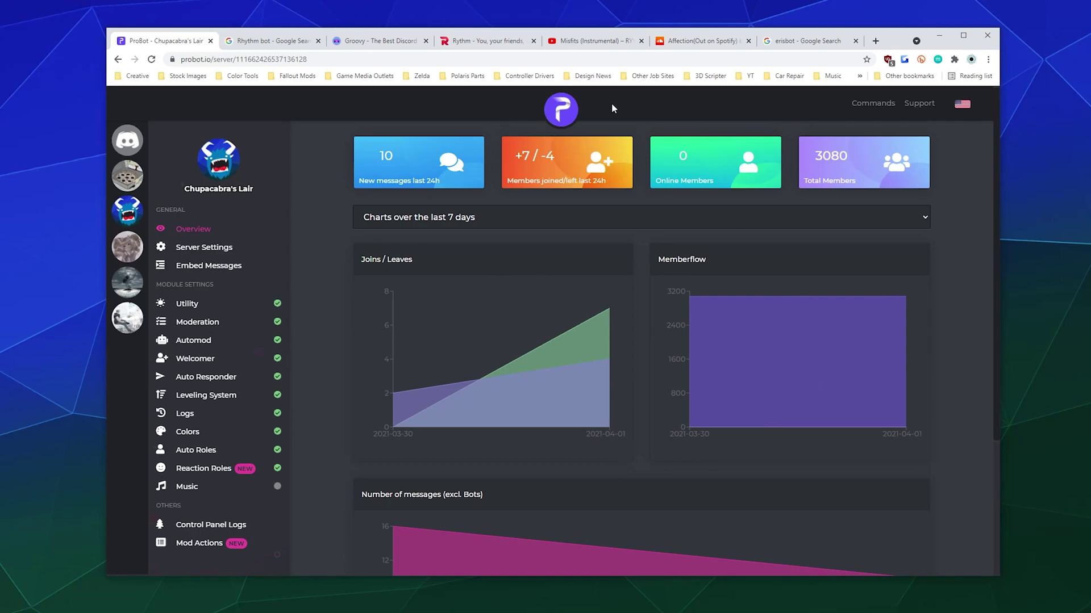
pyautogui.click(196, 248)
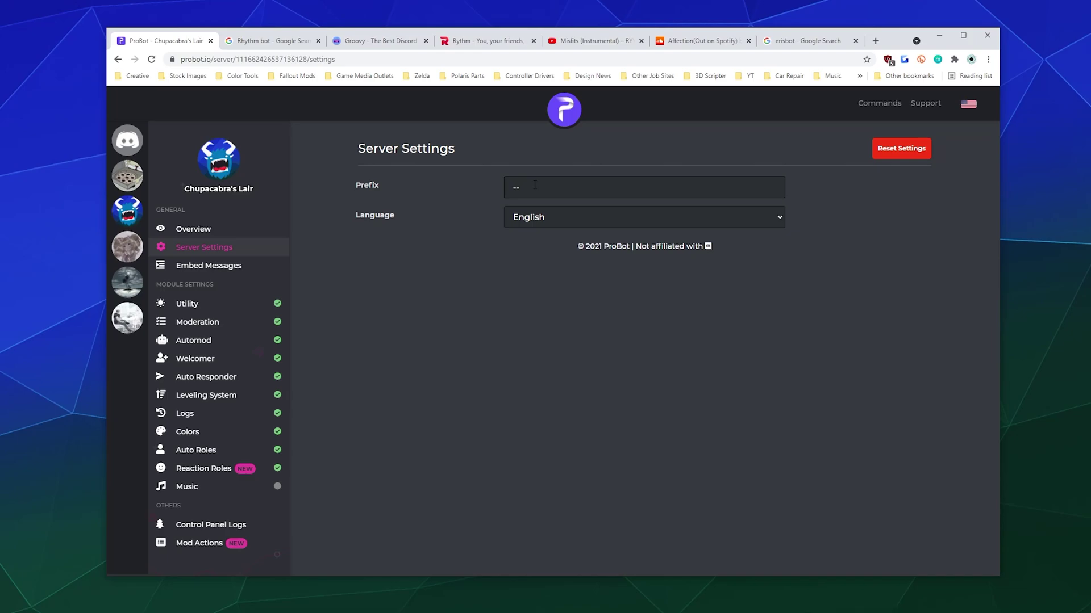
# Open the still-empty Embed Messages page, briefly switching to Discord and back.
pyautogui.click(207, 266)
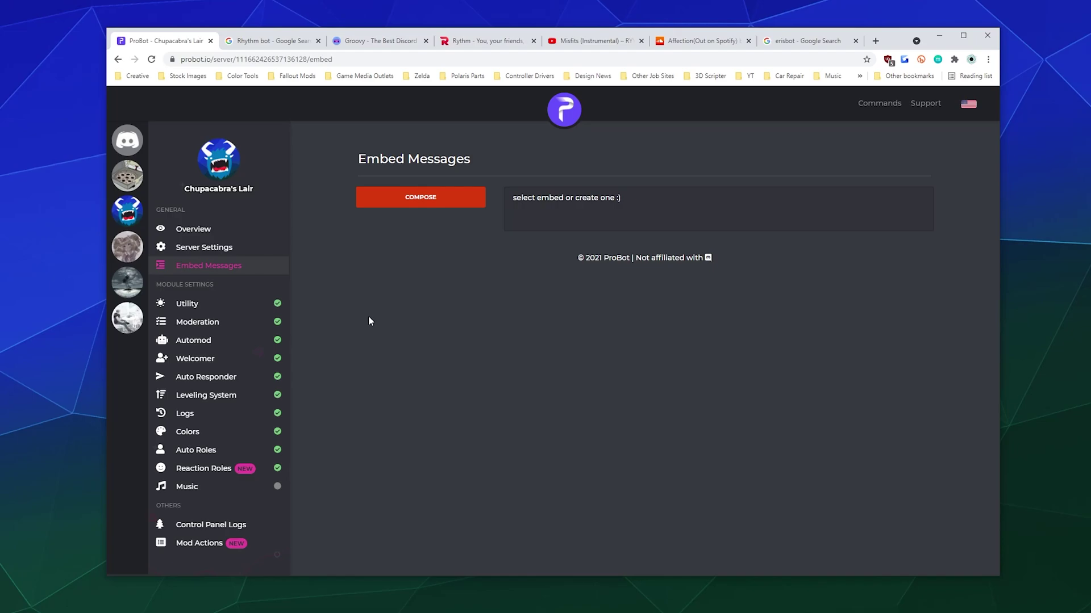
pyautogui.hotkey('alt', 'Tab')
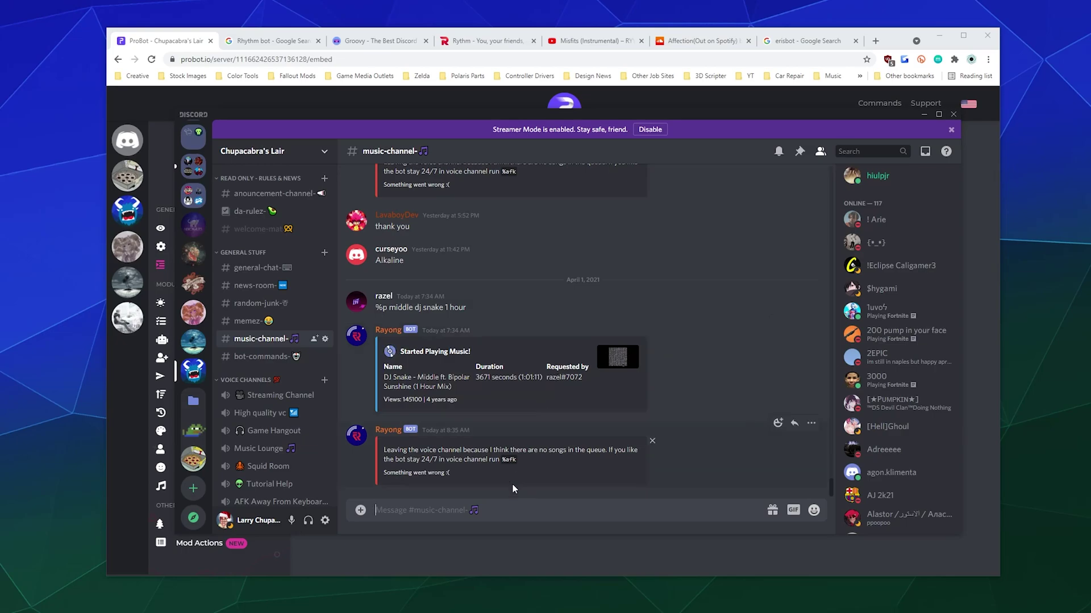
pyautogui.click(499, 554)
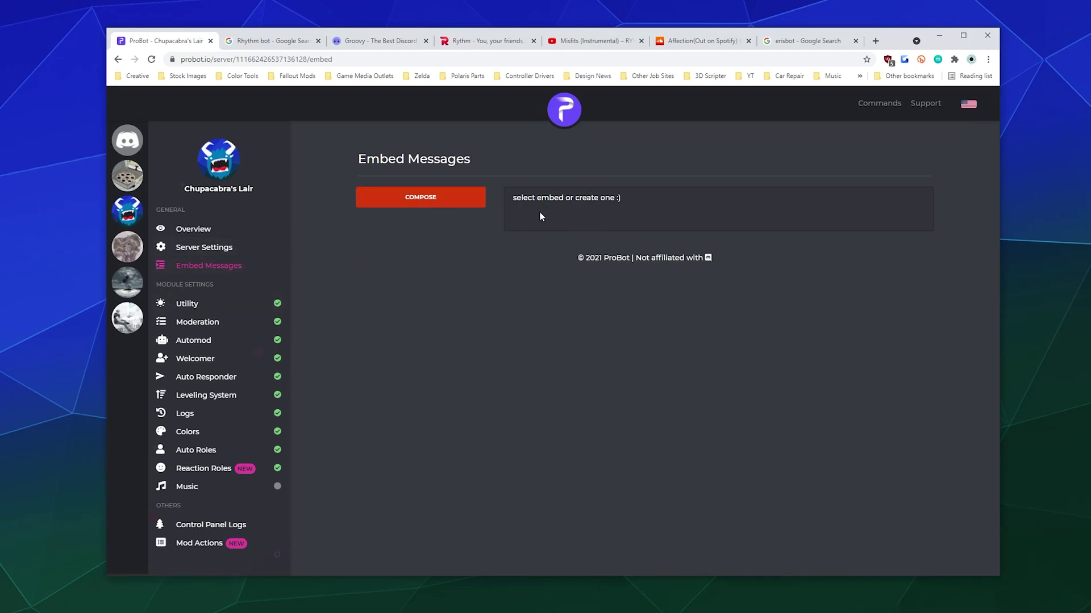
# Compose a New Embed named 'new embed' and open it in the editor.
pyautogui.click(425, 199)
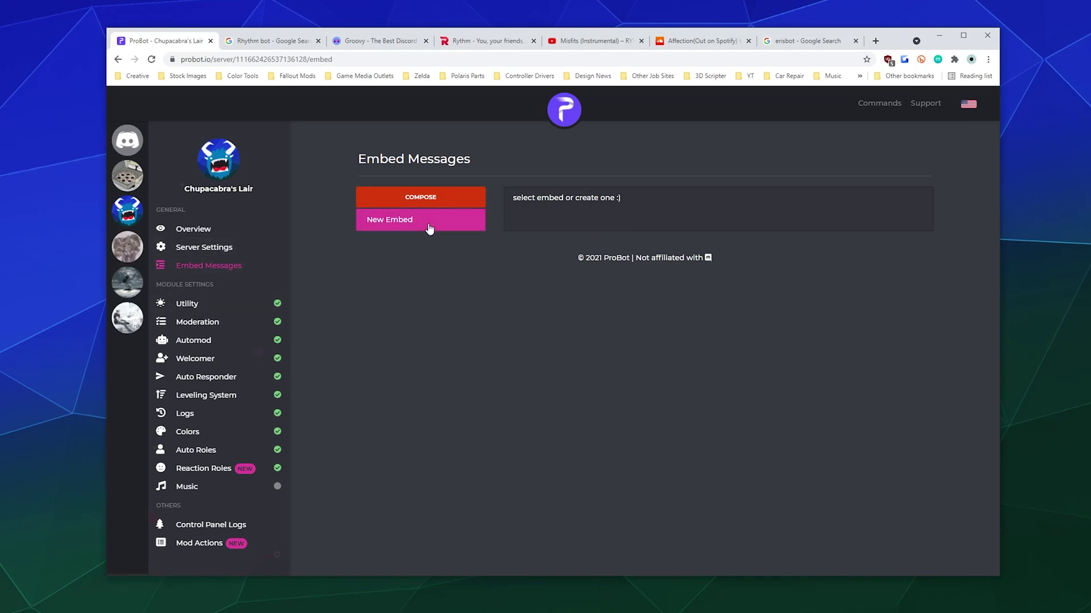
pyautogui.click(429, 221)
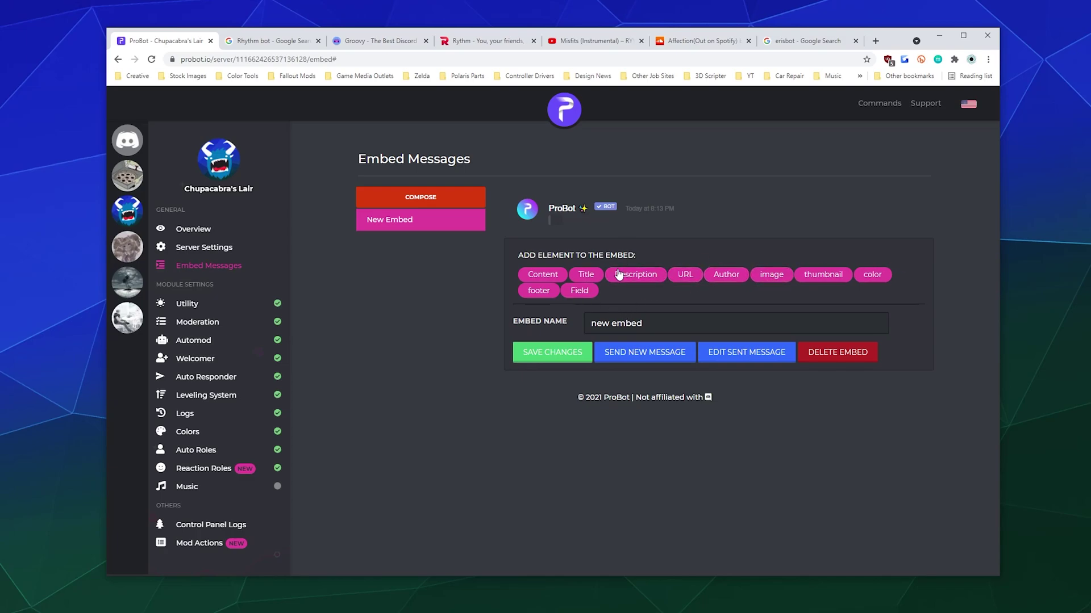
pyautogui.click(721, 278)
# Delete the new embed and bring up the Utility module's command list.
pyautogui.click(818, 353)
pyautogui.click(509, 364)
pyautogui.click(216, 309)
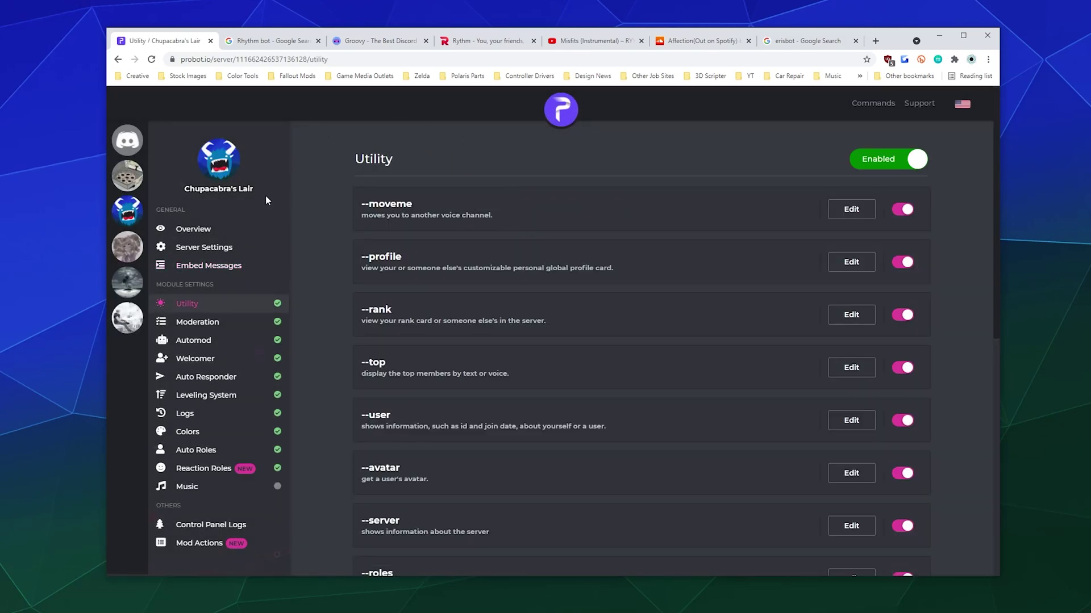
pyautogui.scroll(-6, 292, 204)
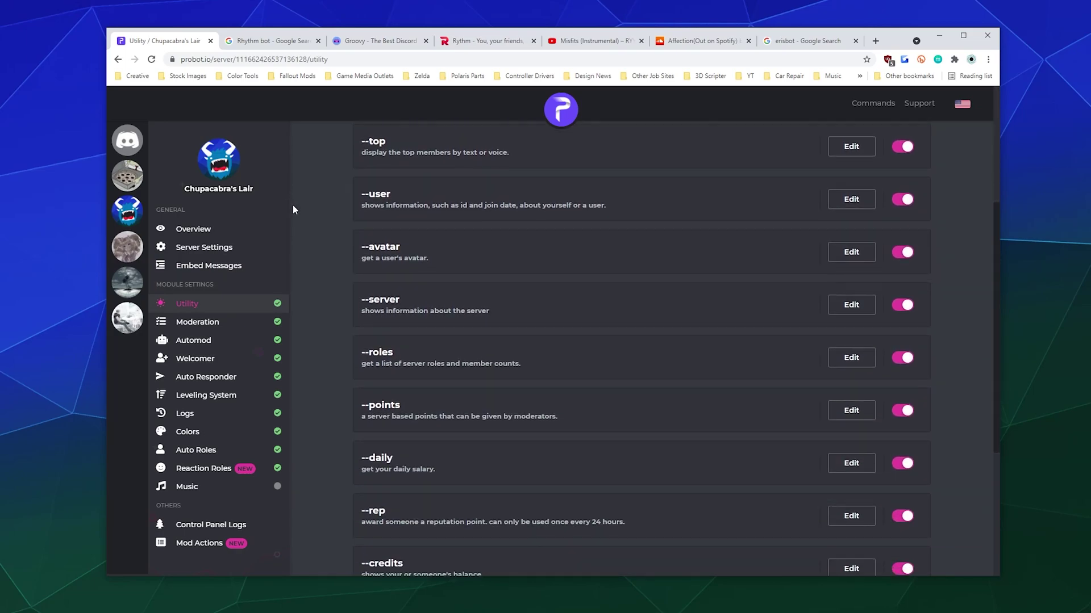
pyautogui.scroll(6, 293, 209)
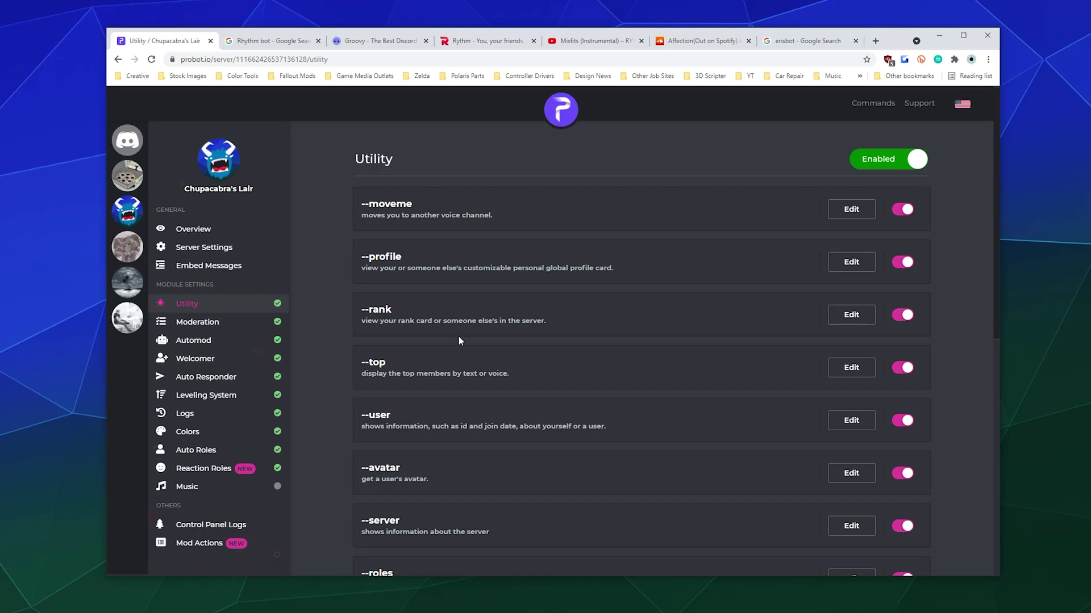
# Close the browser's Task Manager and browse down to Moderation commands like --vmute and --warn.
pyautogui.scroll(-8, 498, 367)
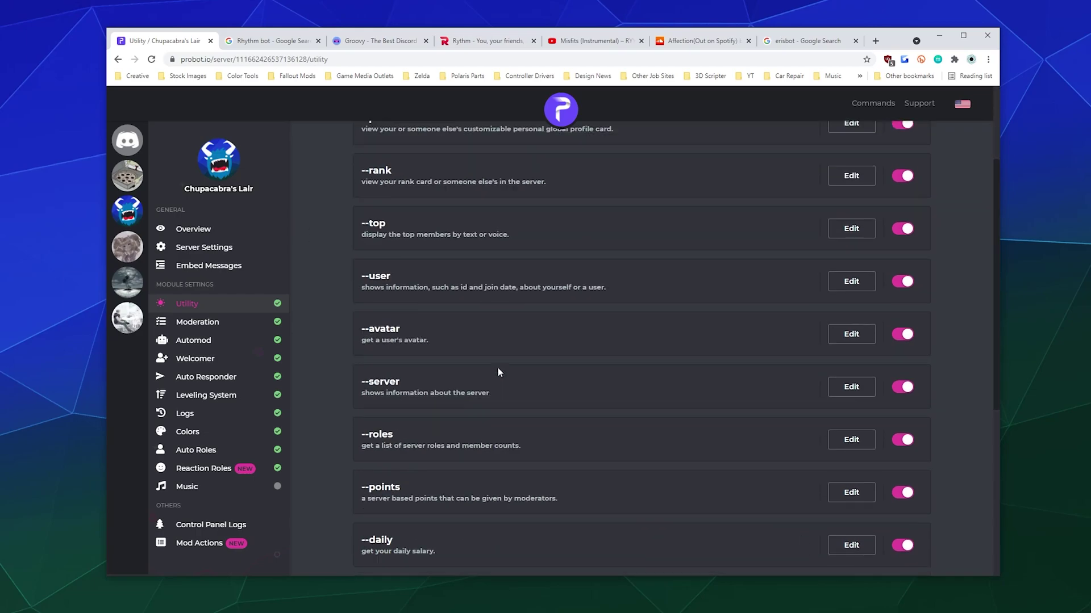
pyautogui.hotkey('shift', 'Escape')
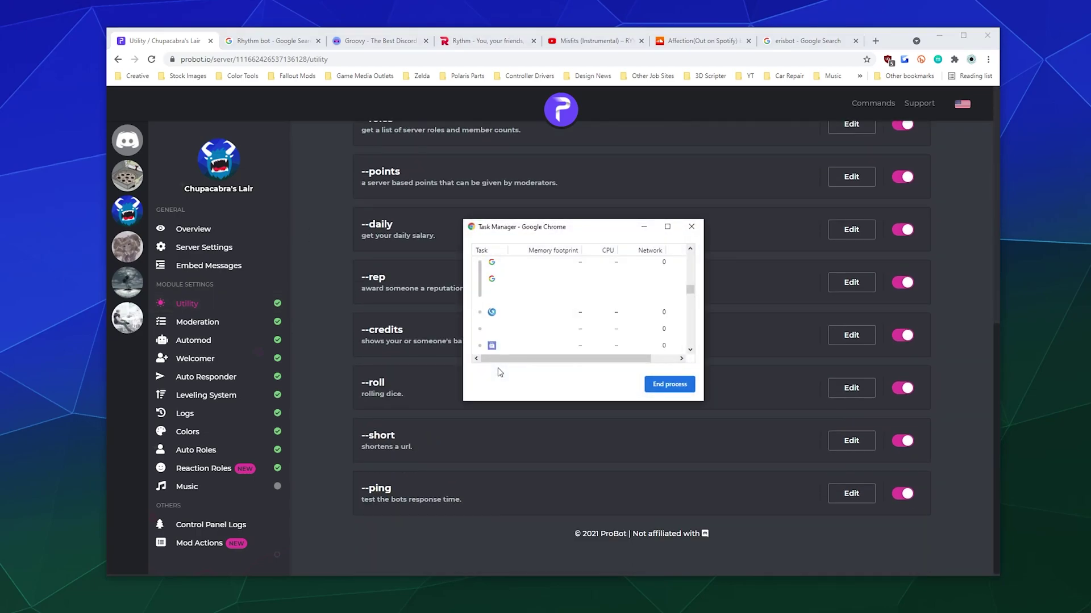
pyautogui.click(692, 227)
pyautogui.scroll(10, 694, 300)
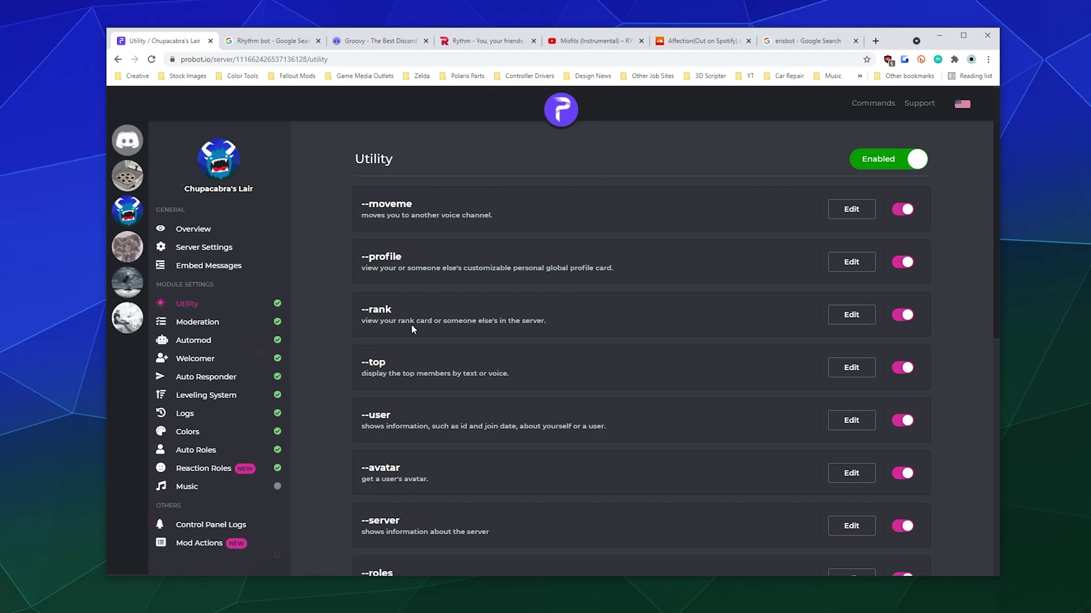
pyautogui.scroll(-5, 411, 329)
pyautogui.scroll(-3, 382, 335)
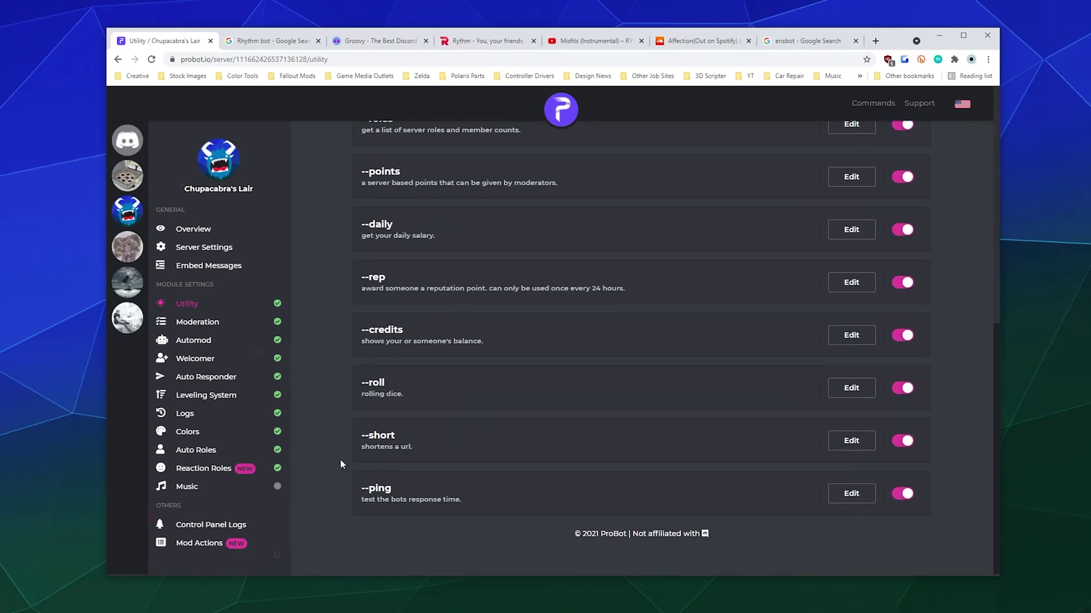
pyautogui.click(220, 320)
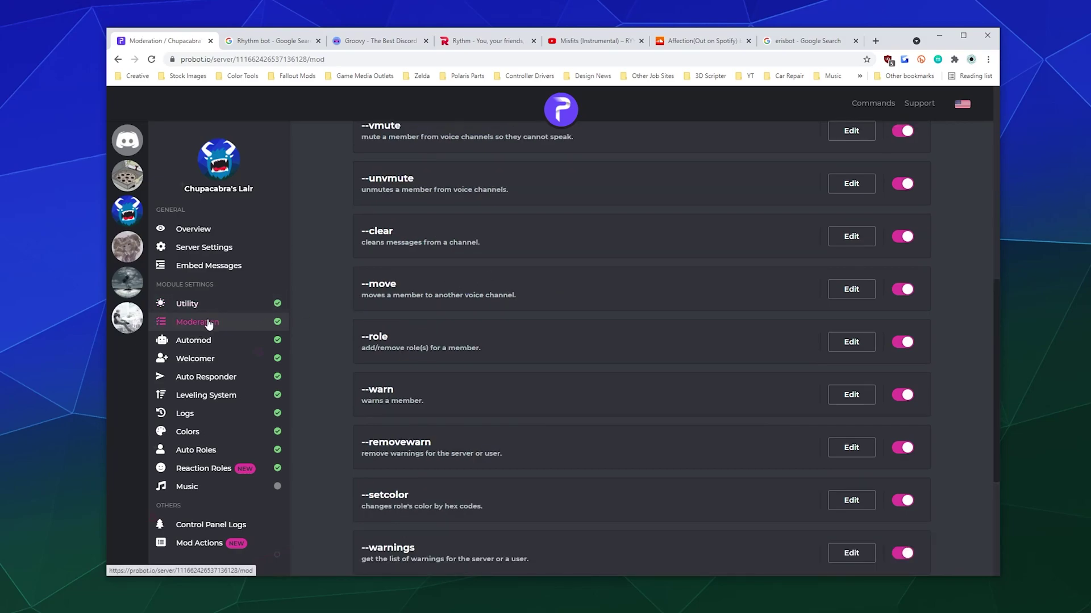
pyautogui.scroll(8, 336, 333)
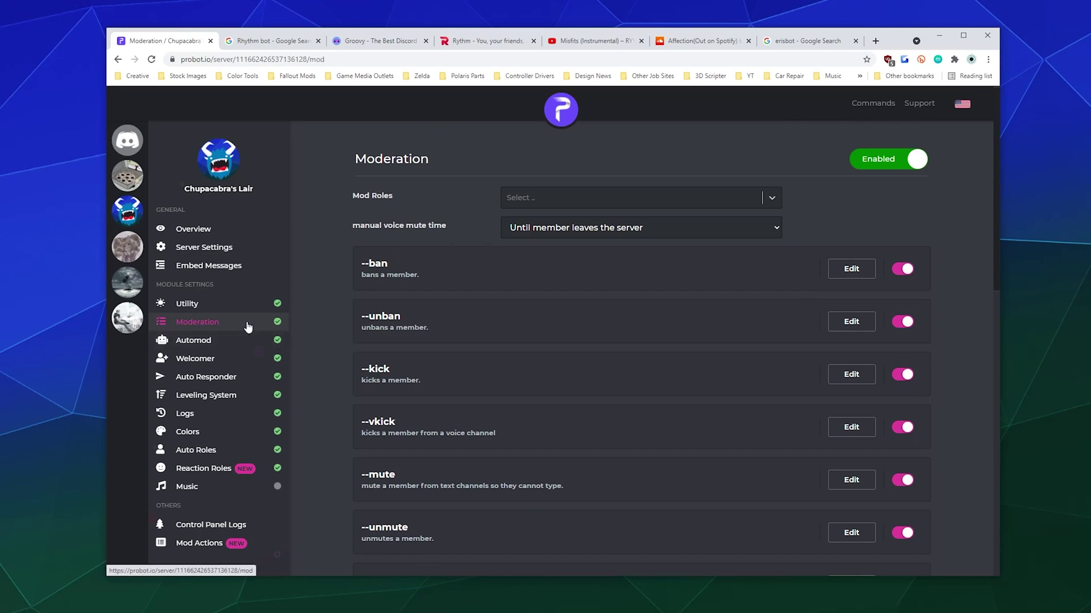
pyautogui.scroll(-3, 372, 202)
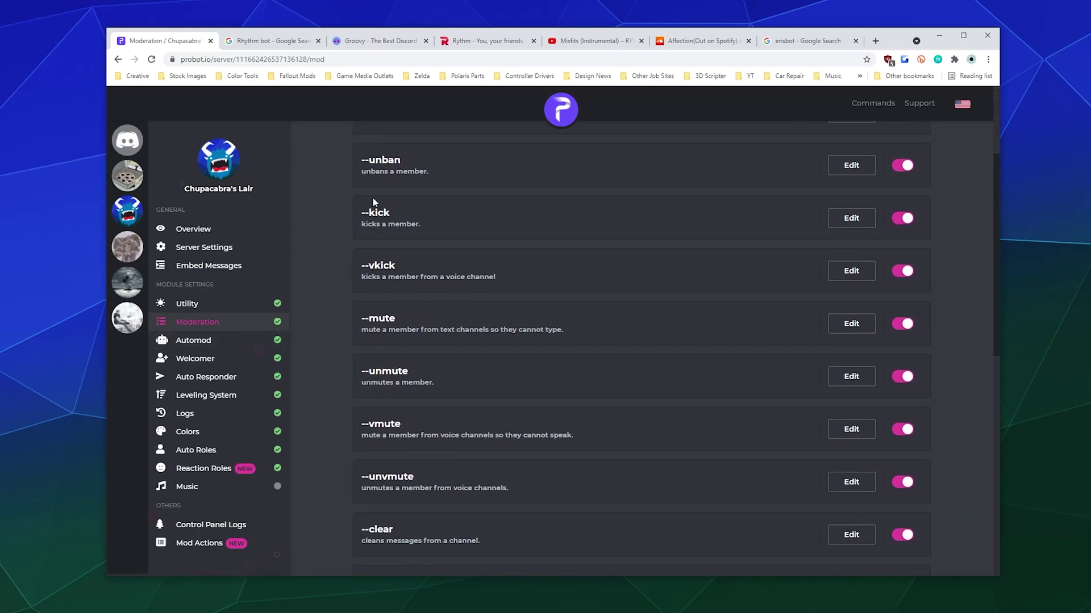
pyautogui.scroll(-3, 398, 246)
pyautogui.scroll(1, 370, 199)
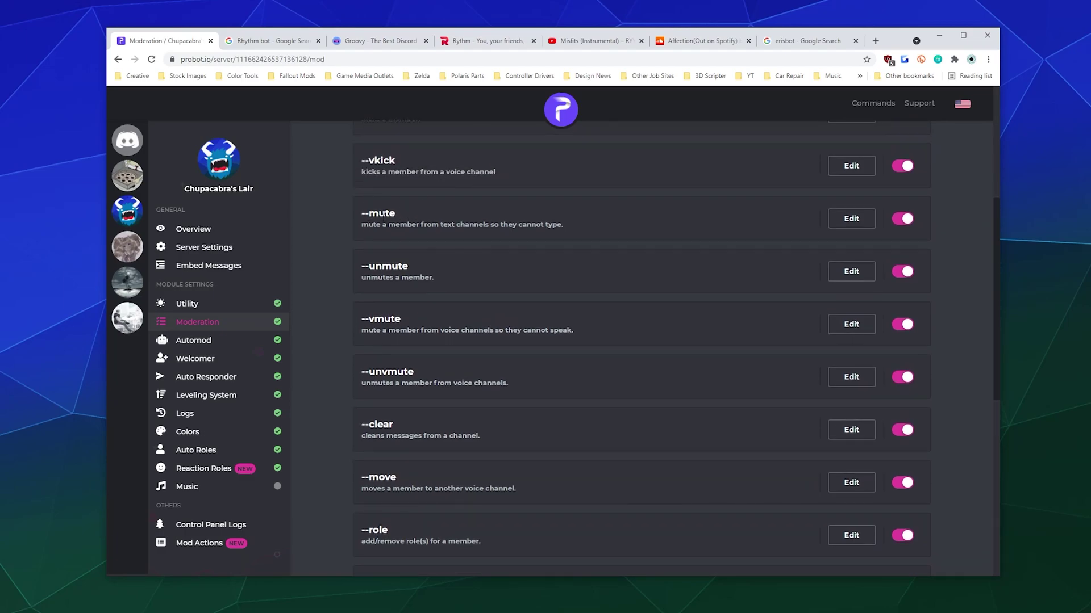
pyautogui.scroll(-6, 377, 243)
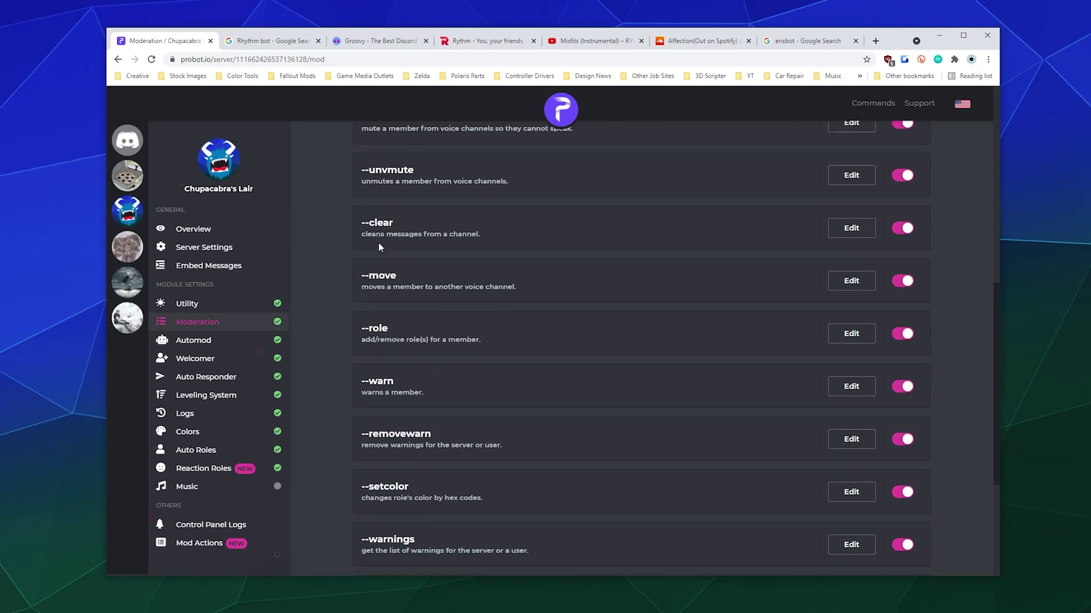
# On the Automod page, set Spam actions to Delete Message and Warn Member.
pyautogui.click(207, 341)
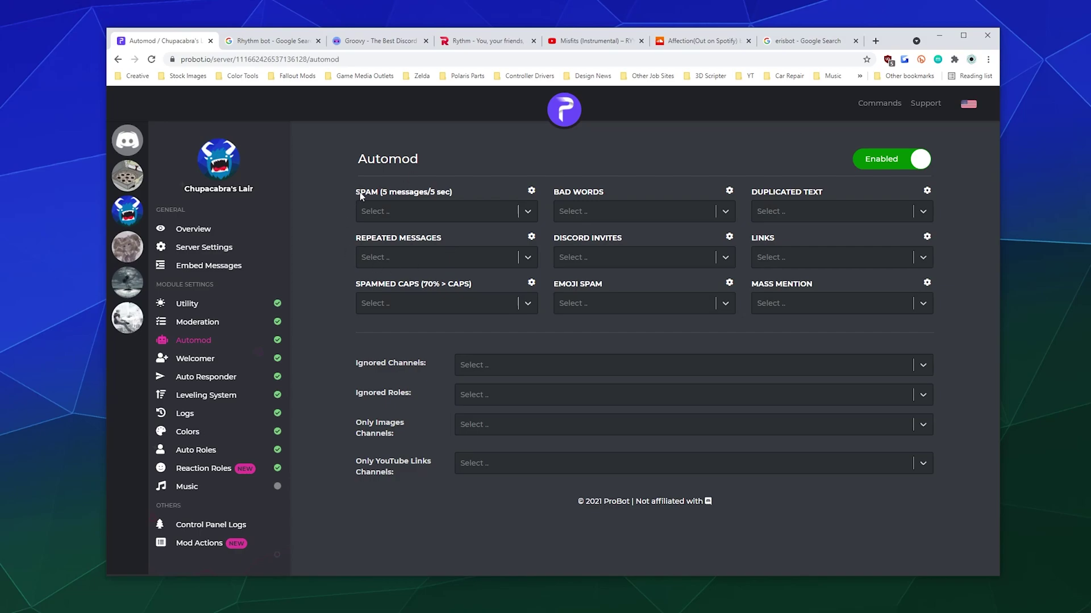
pyautogui.moveTo(356, 192); pyautogui.dragTo(426, 189)
pyautogui.click(427, 212)
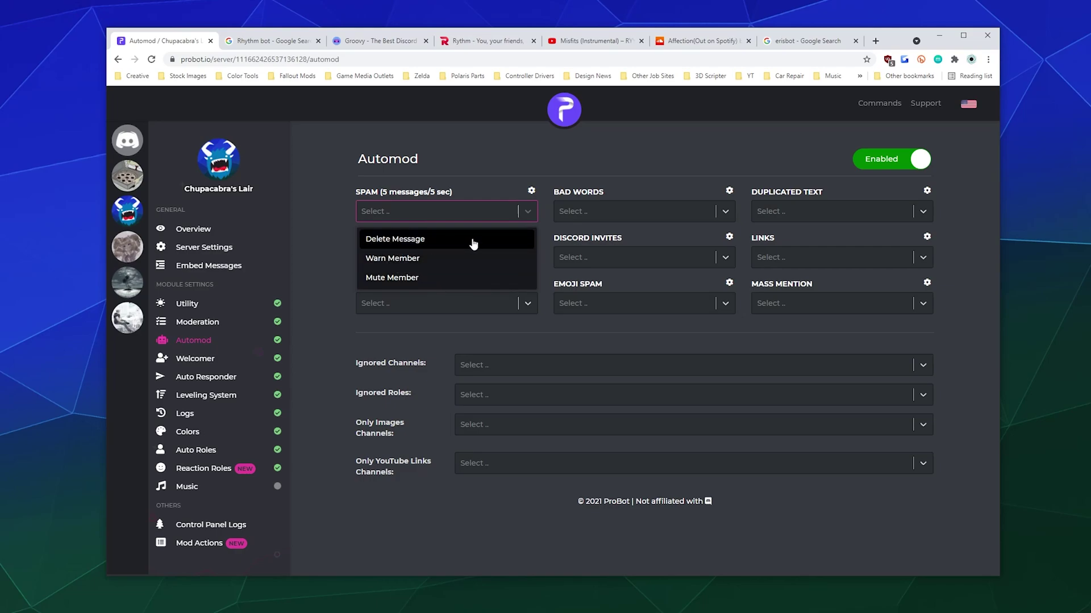
pyautogui.click(392, 242)
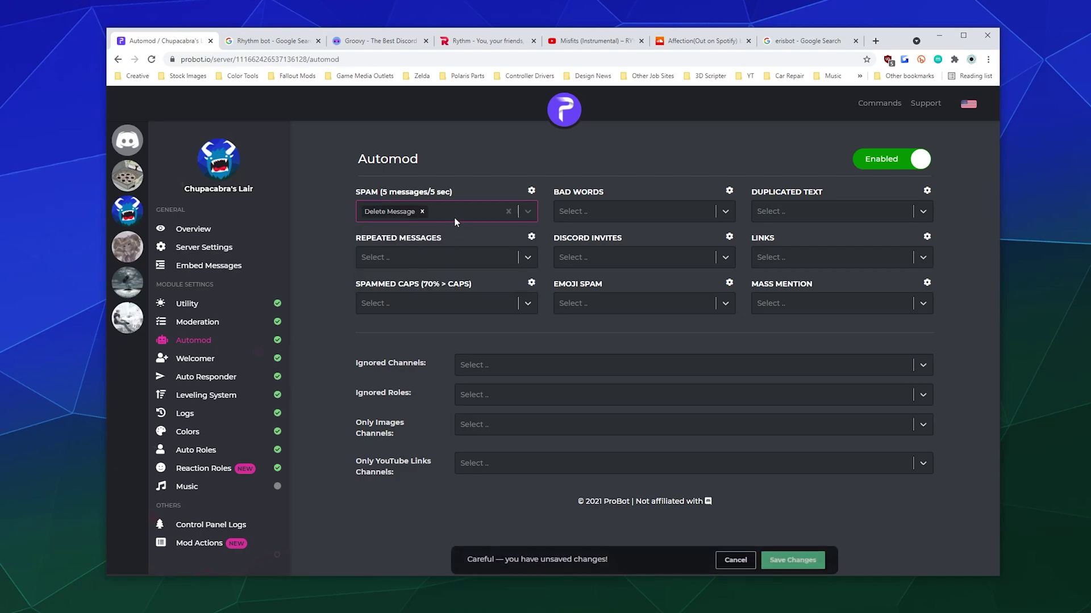
pyautogui.click(466, 213)
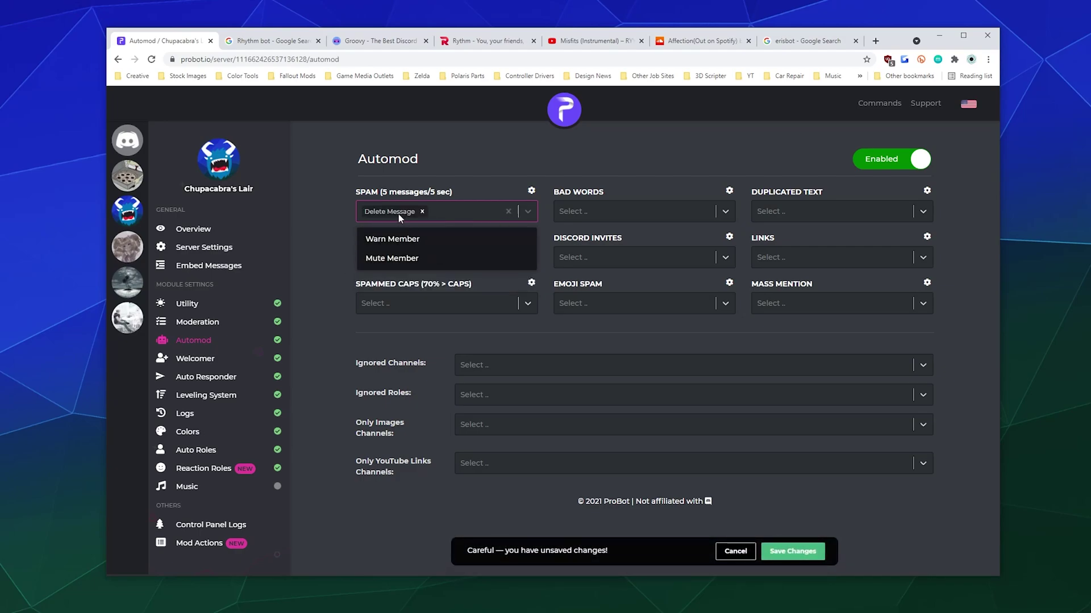
pyautogui.click(388, 243)
pyautogui.click(460, 236)
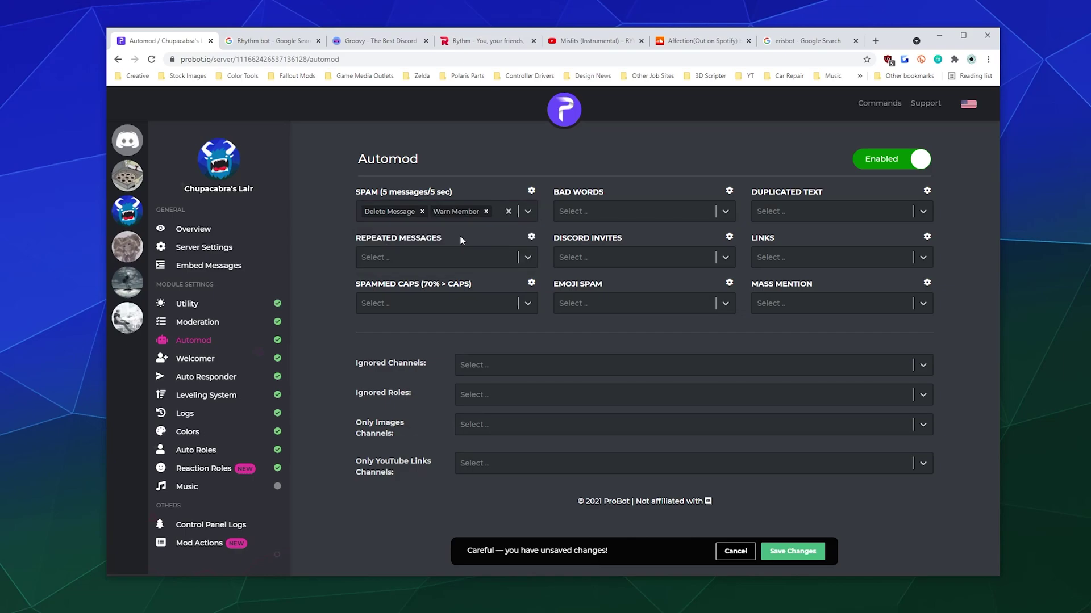
# Leave Bad Words empty and set Duplicated Text and Repeated Messages to Delete Message.
pyautogui.click(567, 215)
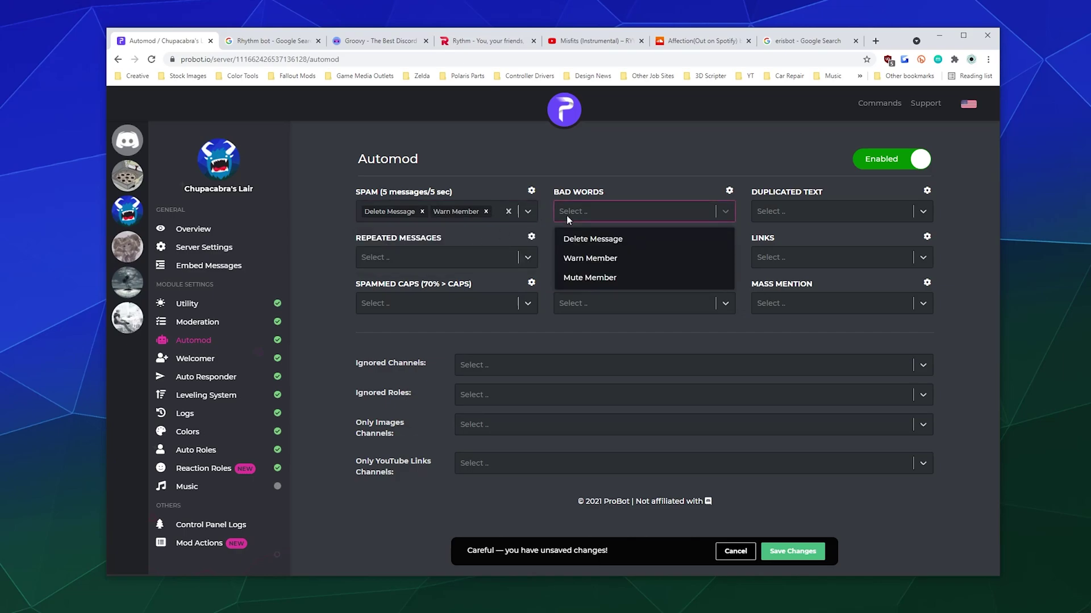
pyautogui.click(666, 164)
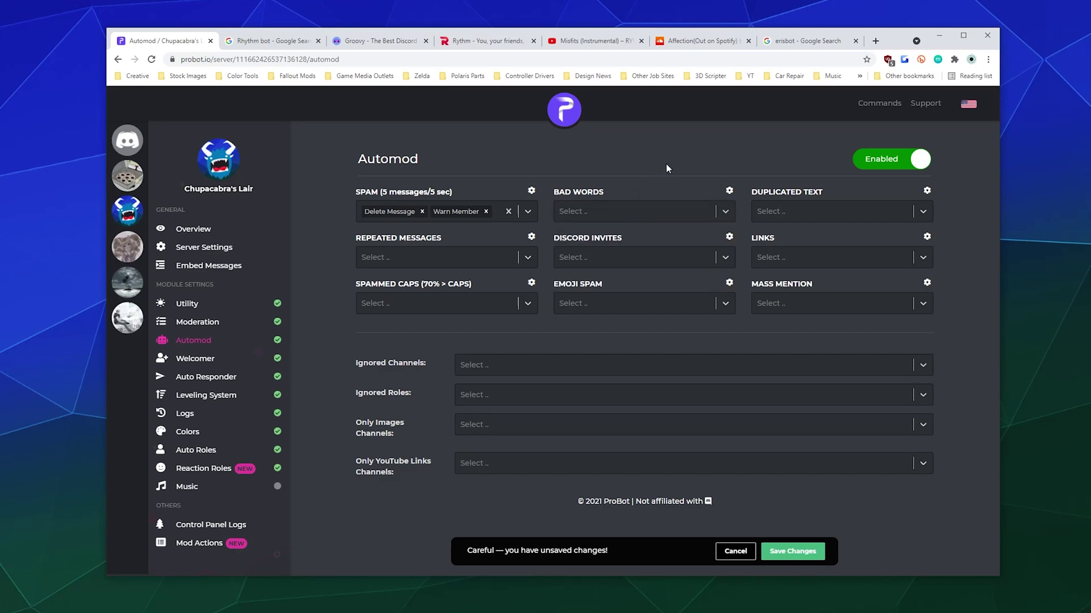
pyautogui.click(786, 208)
pyautogui.click(790, 239)
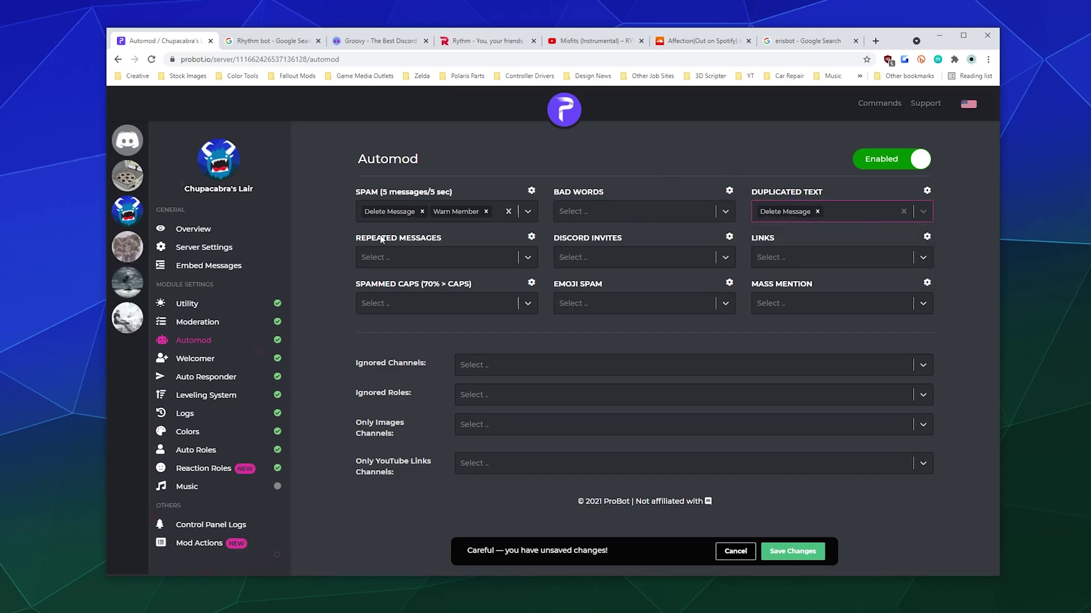
pyautogui.click(390, 260)
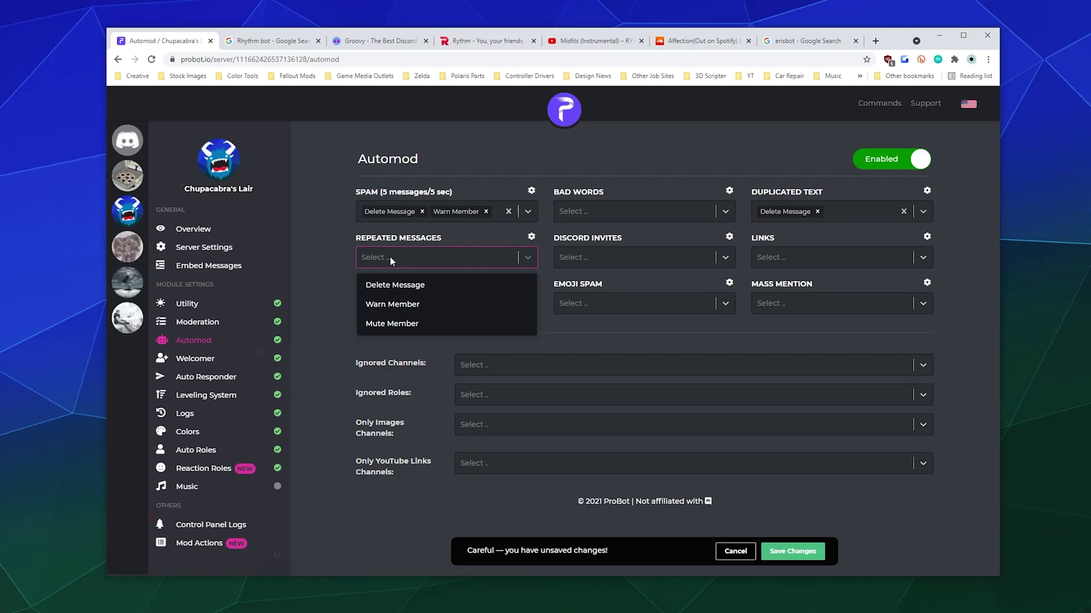
pyautogui.click(436, 285)
# Set Discord Invites to delete, warn and mute, leaving Links without actions.
pyautogui.click(613, 252)
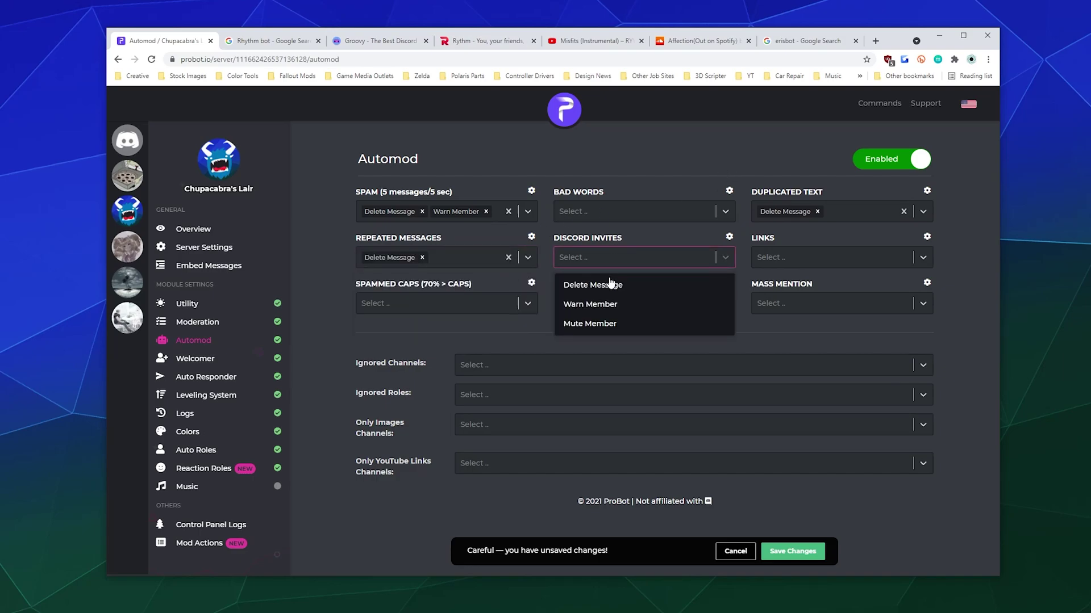
pyautogui.click(601, 287)
pyautogui.click(650, 257)
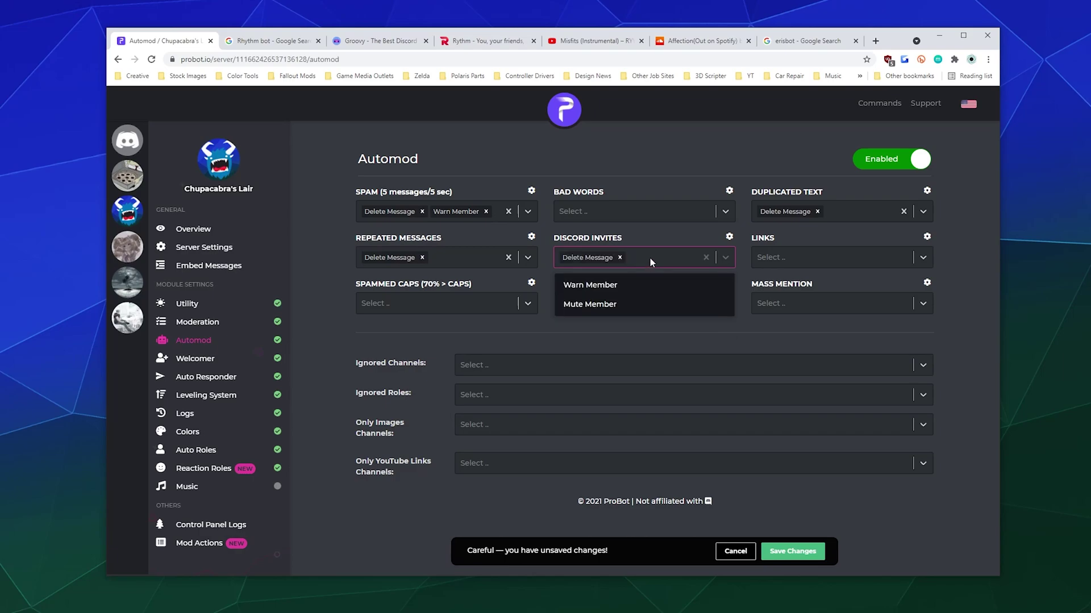
pyautogui.click(625, 286)
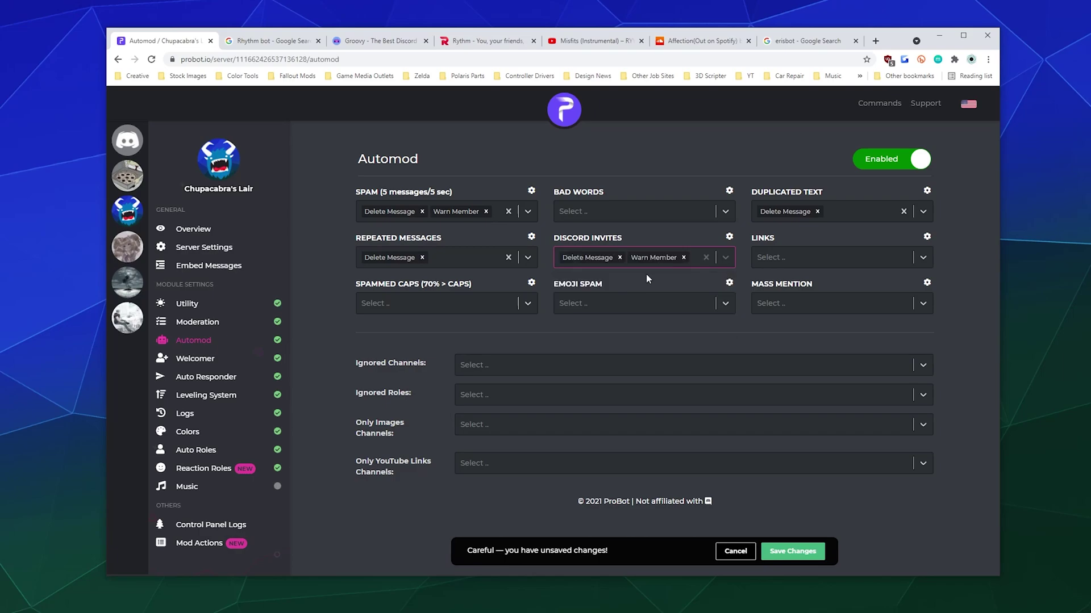
pyautogui.click(716, 258)
pyautogui.click(698, 287)
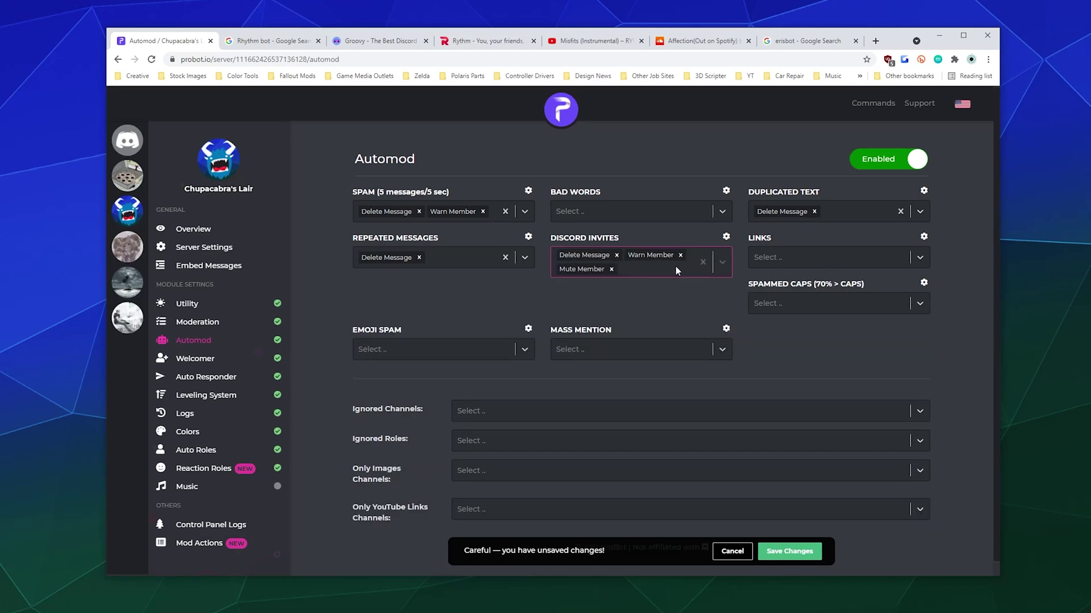
pyautogui.click(773, 258)
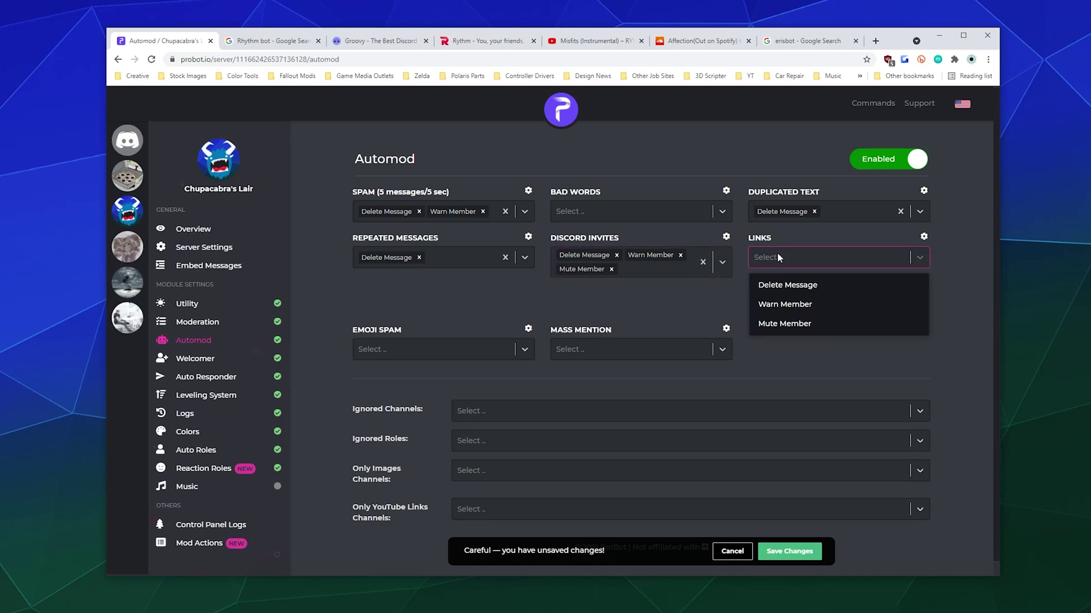
pyautogui.click(777, 256)
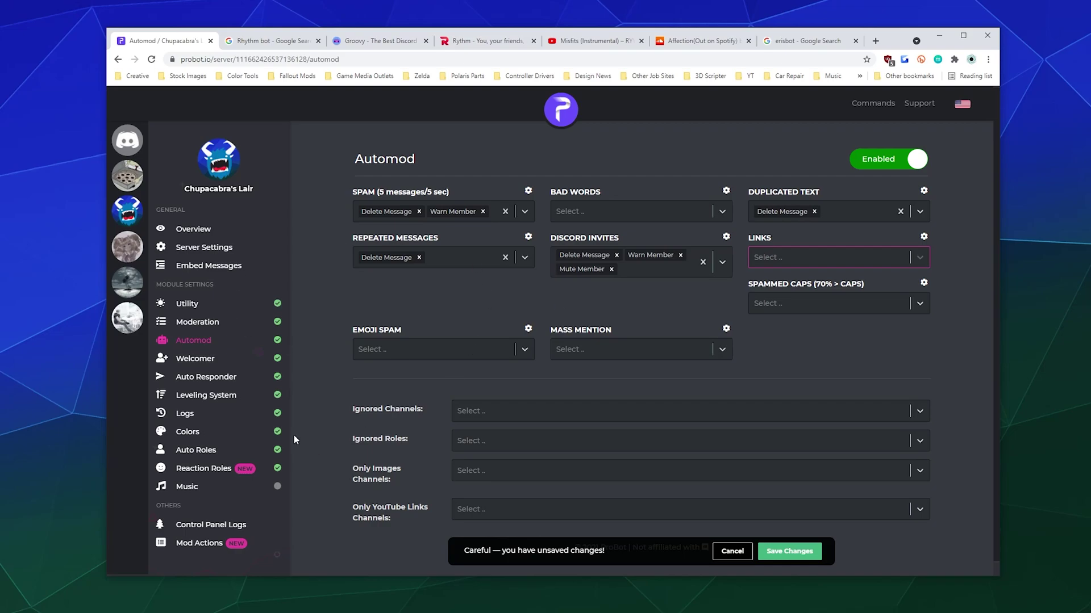
# Set Emoji Spam to delete and warn, leaving Mass Mention and Spammed Caps empty.
pyautogui.click(404, 354)
pyautogui.click(381, 380)
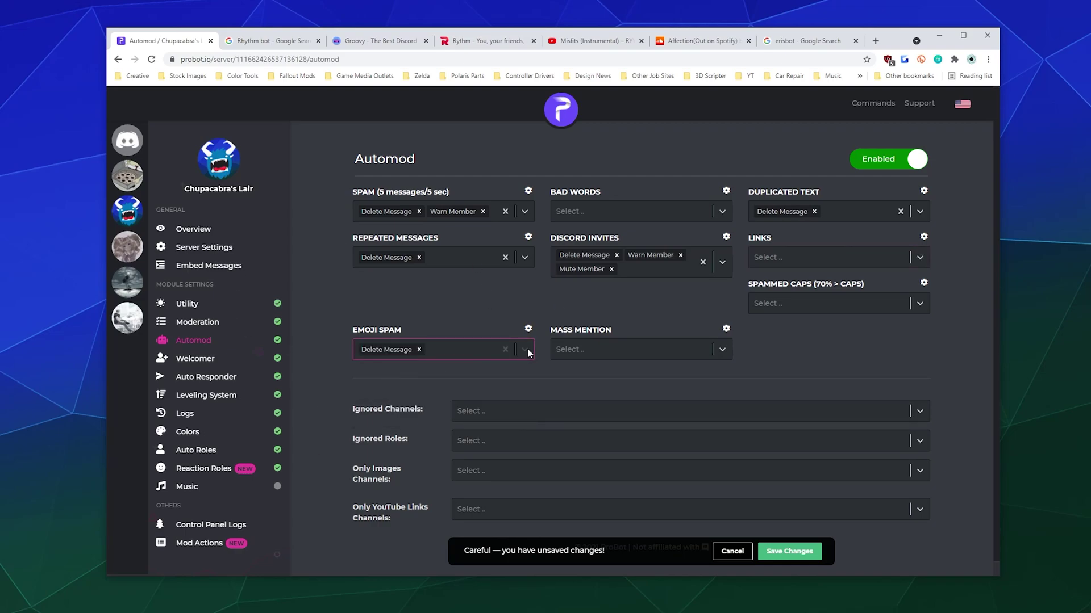
pyautogui.click(492, 353)
pyautogui.click(436, 384)
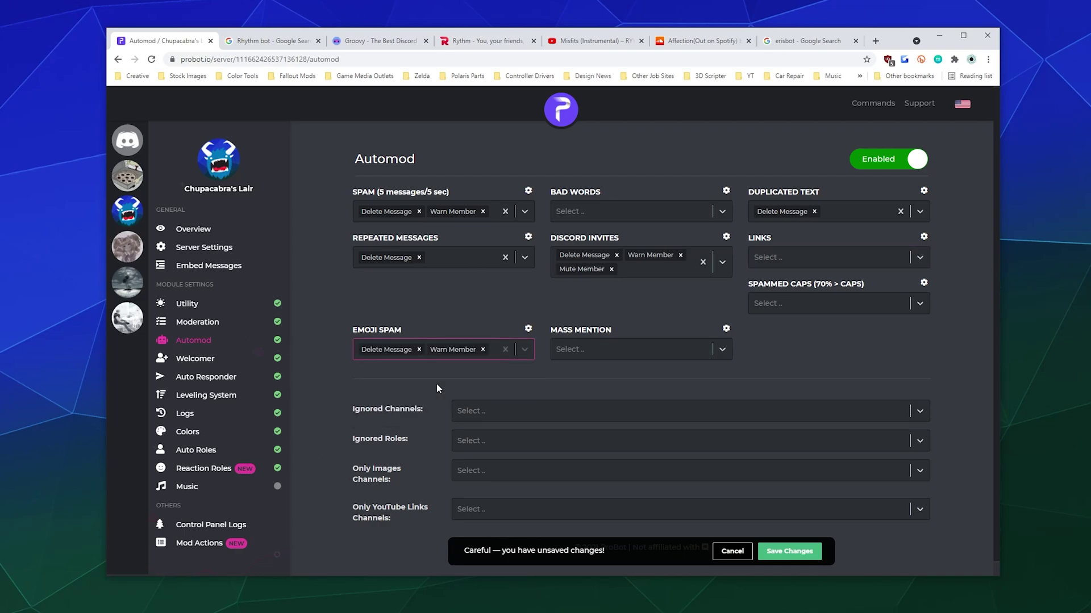
pyautogui.click(605, 343)
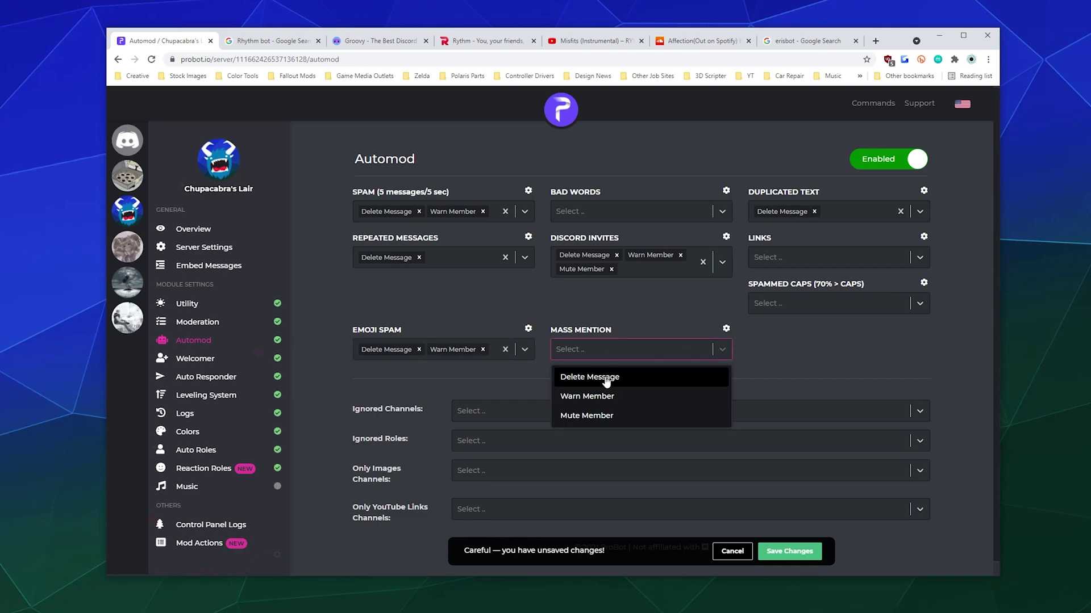
pyautogui.click(801, 343)
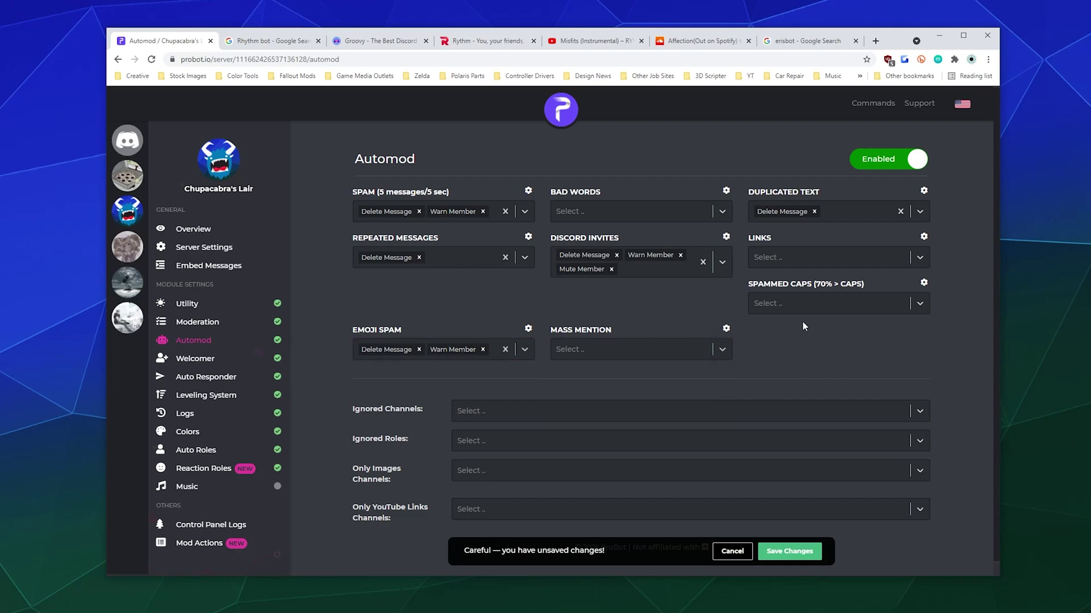
pyautogui.click(799, 297)
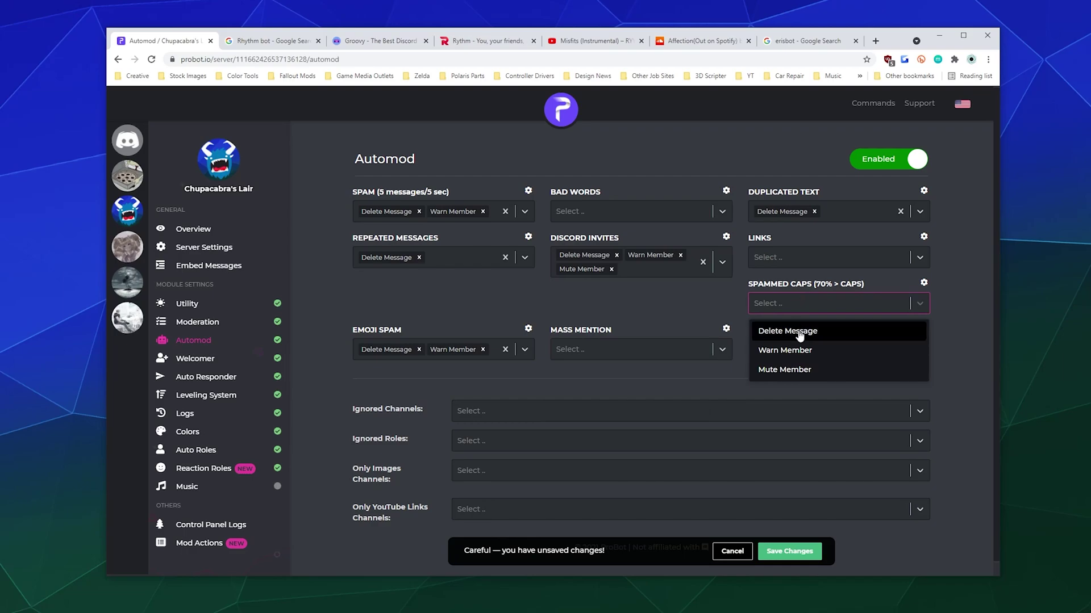
pyautogui.click(686, 312)
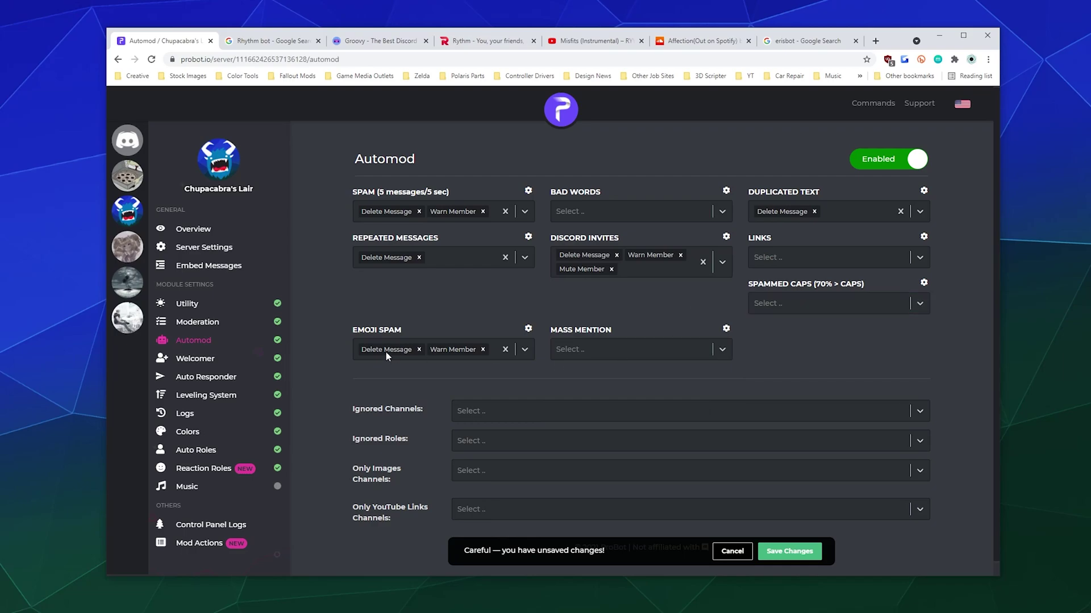
pyautogui.scroll(-1, 386, 352)
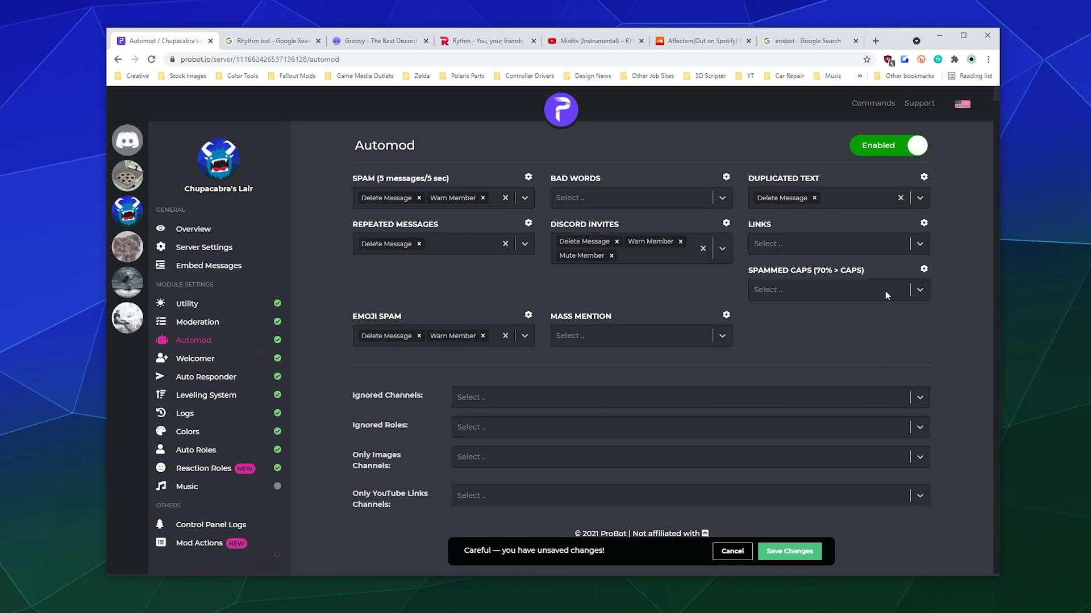
# Add #admin-discussion and #staff-channel to Automod's ignored channels.
pyautogui.click(471, 404)
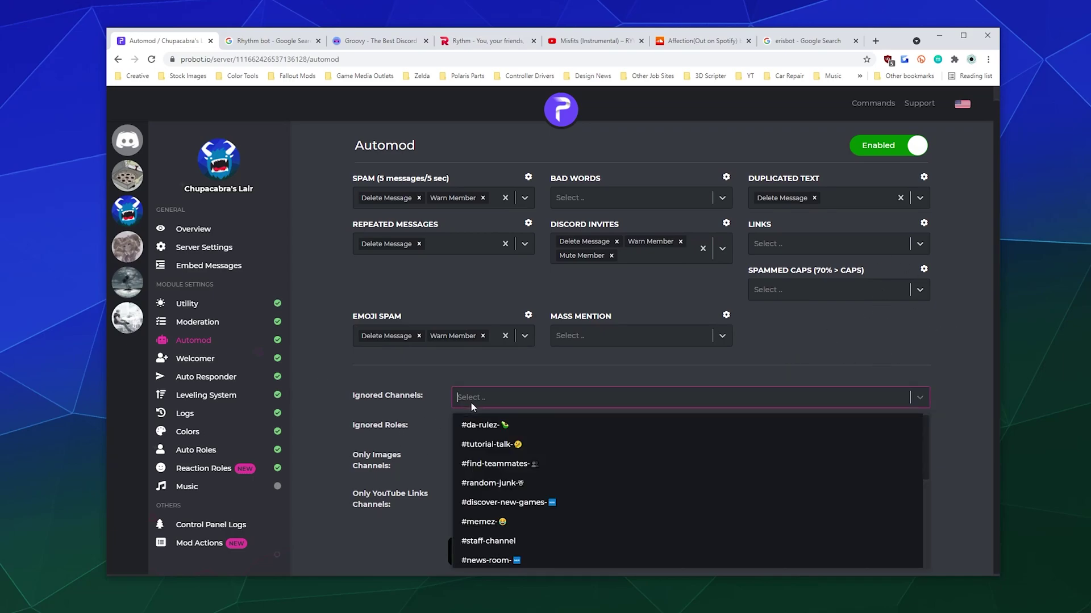
pyautogui.scroll(-3, 565, 477)
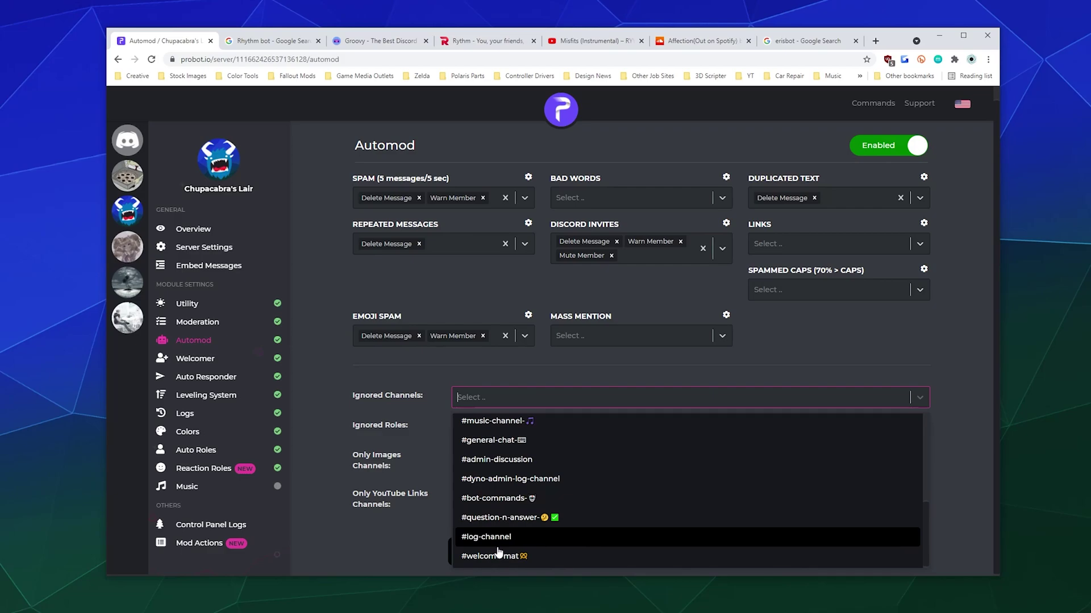
pyautogui.click(492, 460)
pyautogui.click(629, 392)
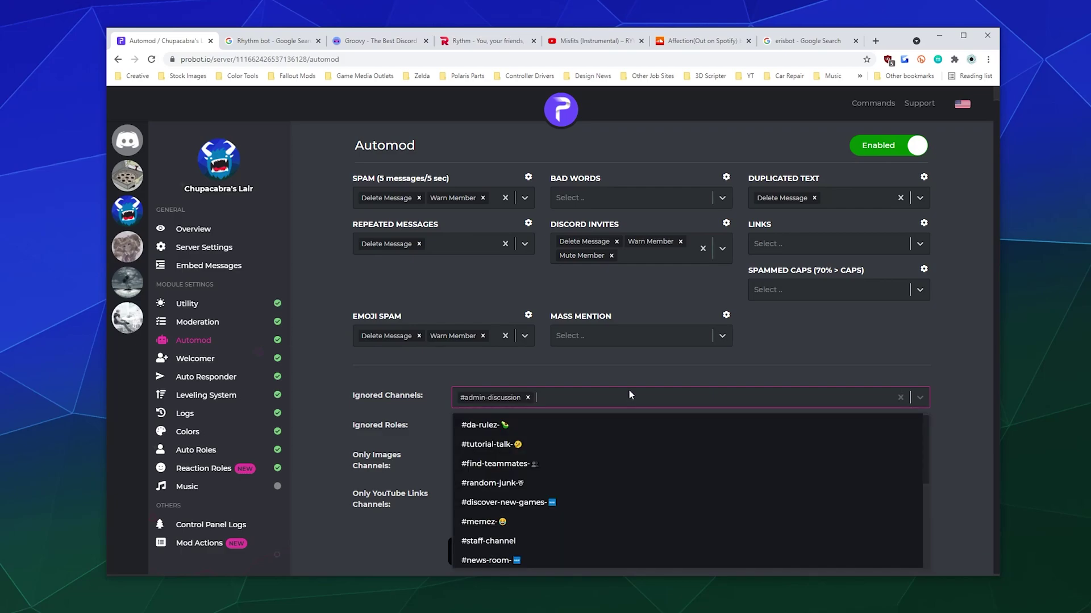
pyautogui.scroll(-4, 513, 503)
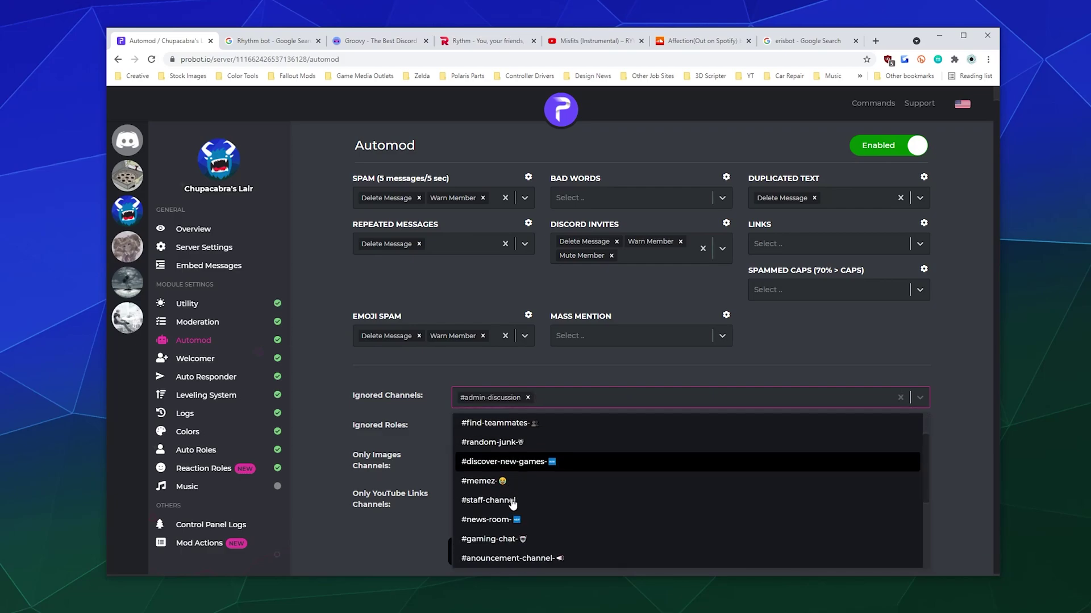
pyautogui.scroll(2, 517, 500)
pyautogui.click(520, 442)
# Also add #anouncement-channel and #da-rulez to the ignored channels.
pyautogui.click(676, 399)
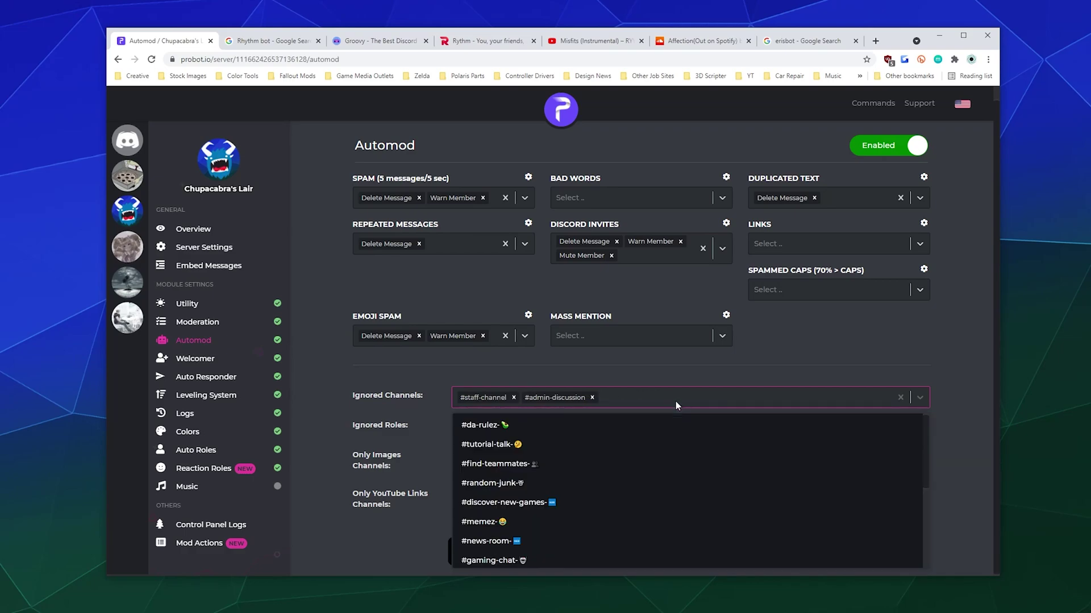
pyautogui.scroll(-5, 497, 511)
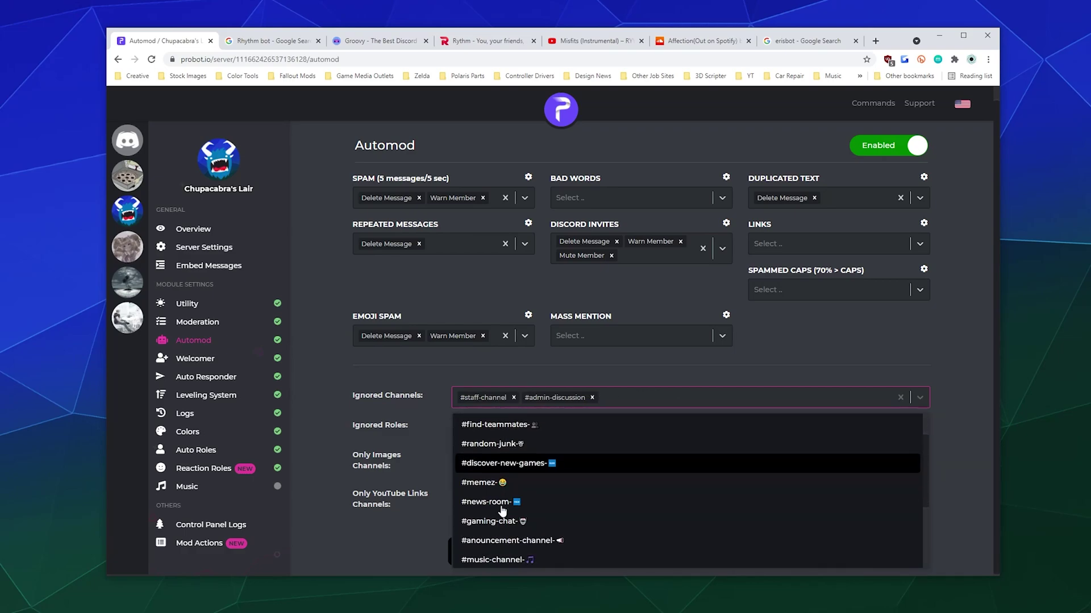
pyautogui.click(553, 426)
pyautogui.click(760, 398)
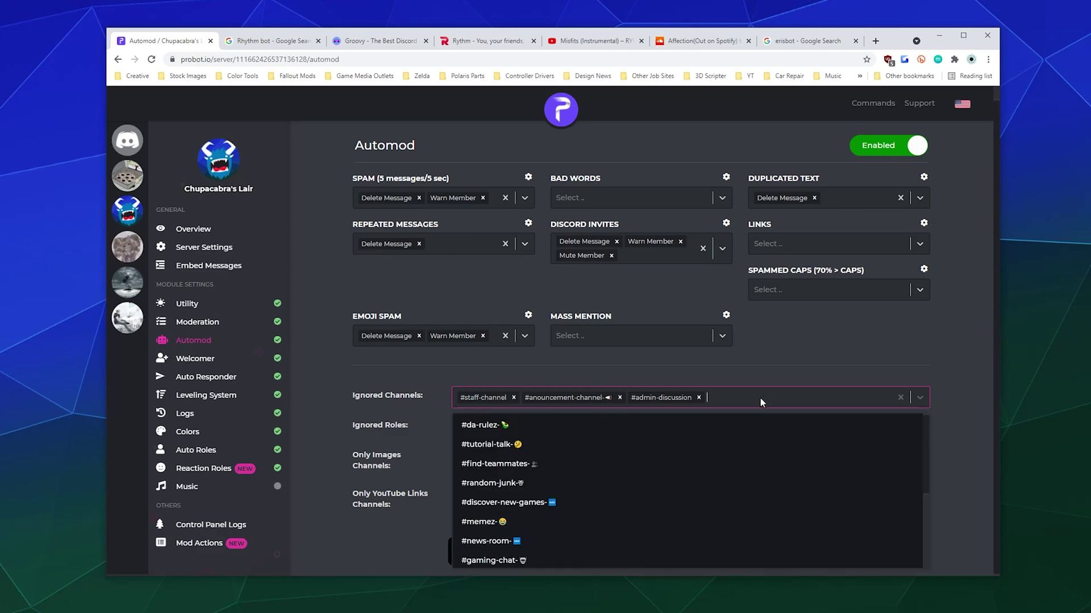
pyautogui.click(480, 426)
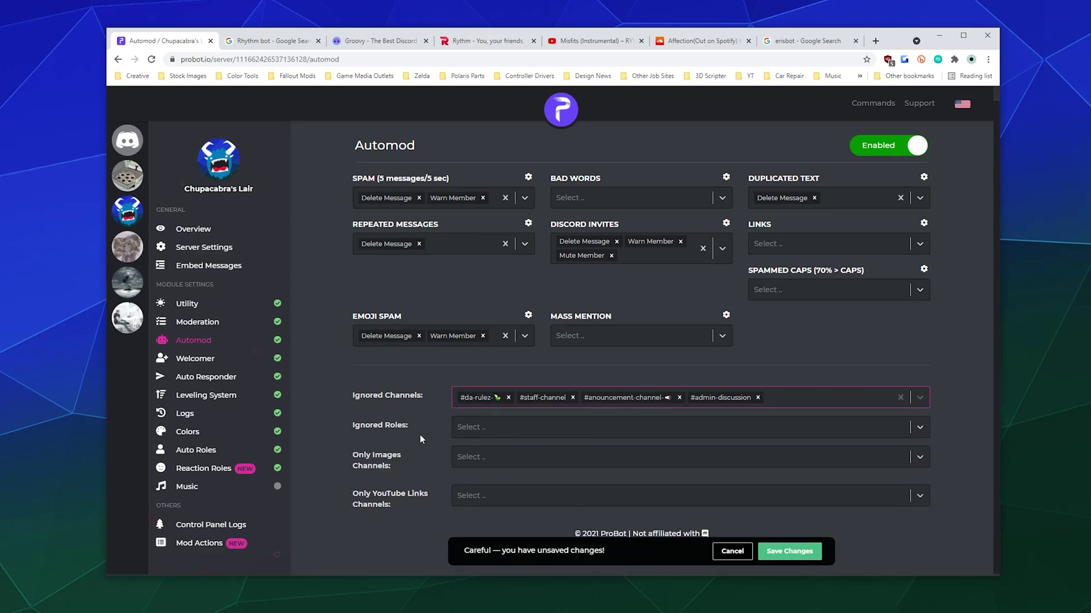
# Add El Chupacabra, Cryptid Hunter (Admin) and Monster Moderator to Automod's ignored roles.
pyautogui.click(482, 427)
pyautogui.click(481, 454)
pyautogui.click(537, 436)
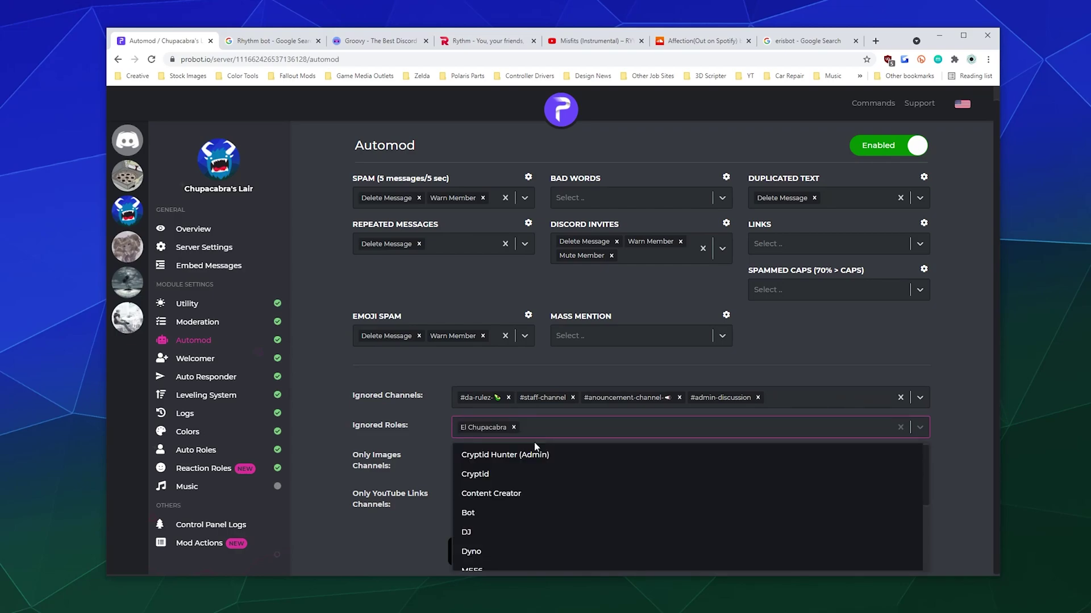
pyautogui.click(534, 454)
pyautogui.click(609, 433)
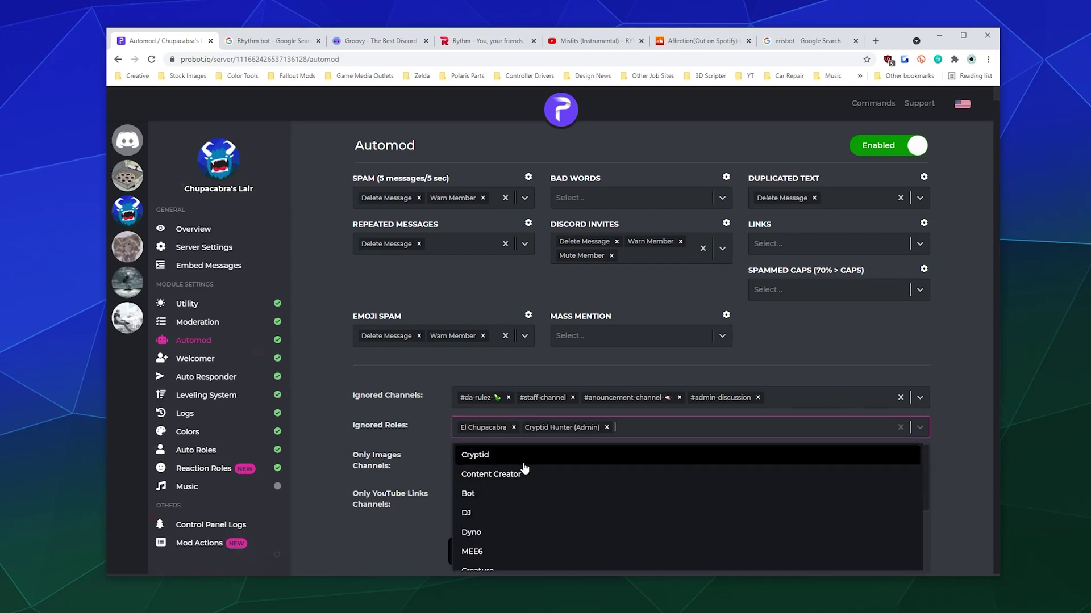
pyautogui.scroll(-2, 522, 474)
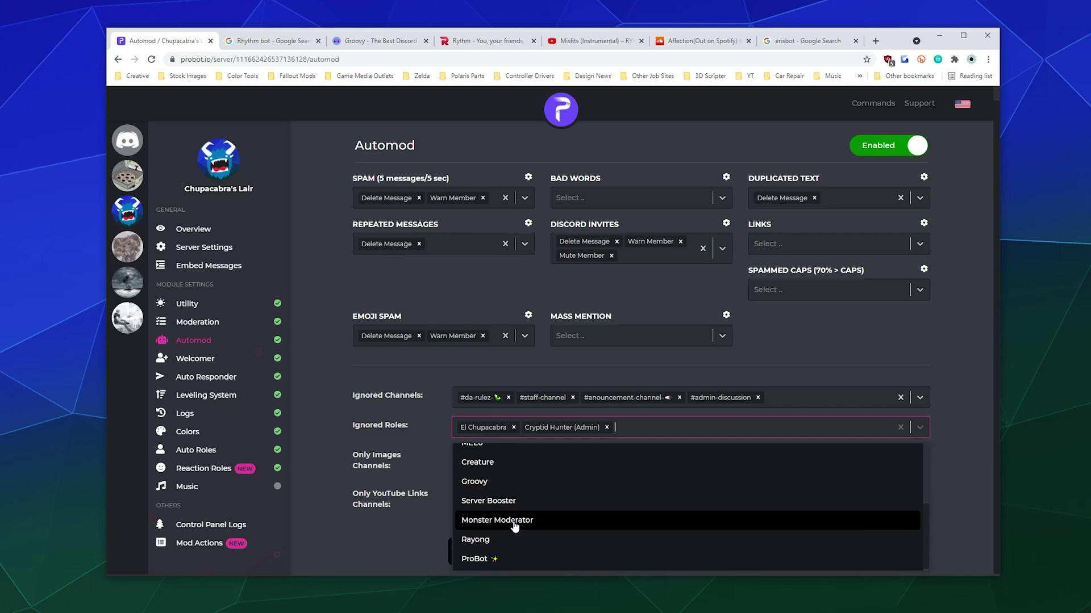
pyautogui.click(514, 521)
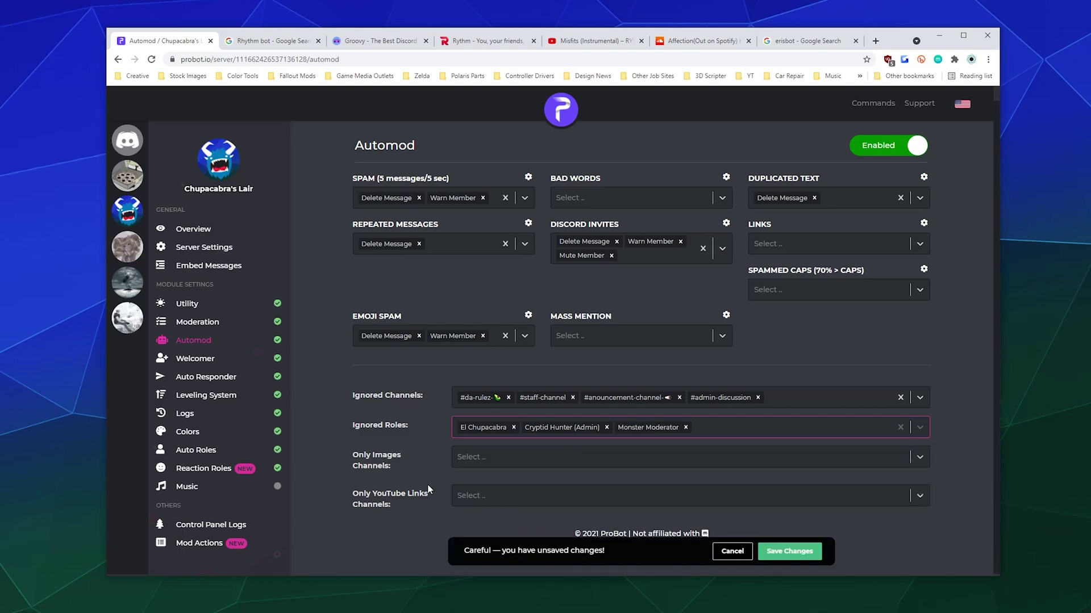
# Review the Only Images and Only YouTube channel lists, leaving both unchanged.
pyautogui.click(467, 460)
pyautogui.click(397, 462)
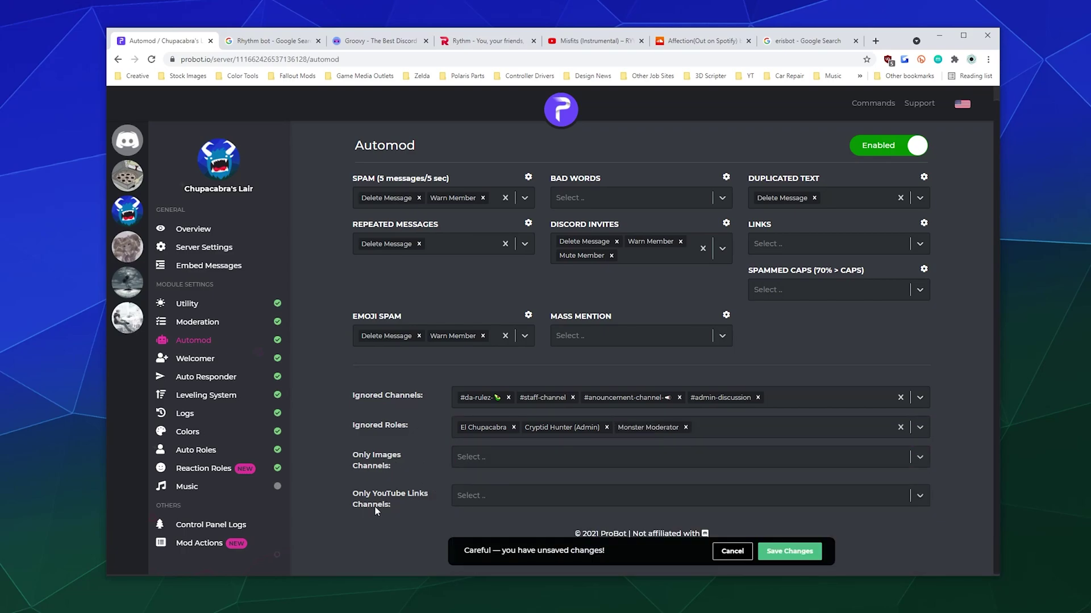
pyautogui.click(479, 496)
pyautogui.click(362, 475)
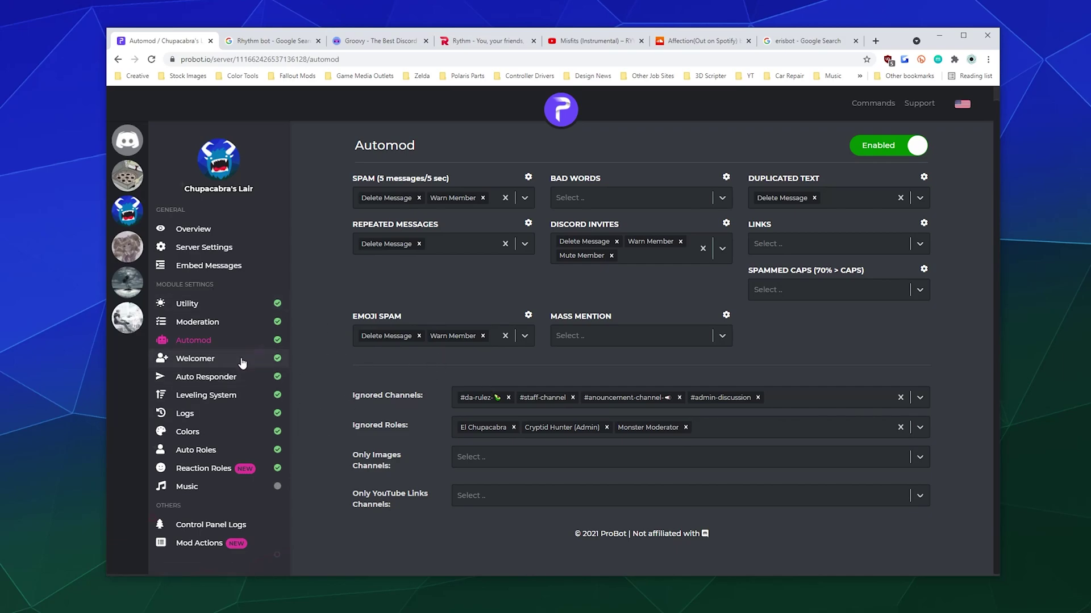
# Open the enabled Welcomer page, with join message and join image both switched off.
pyautogui.click(196, 358)
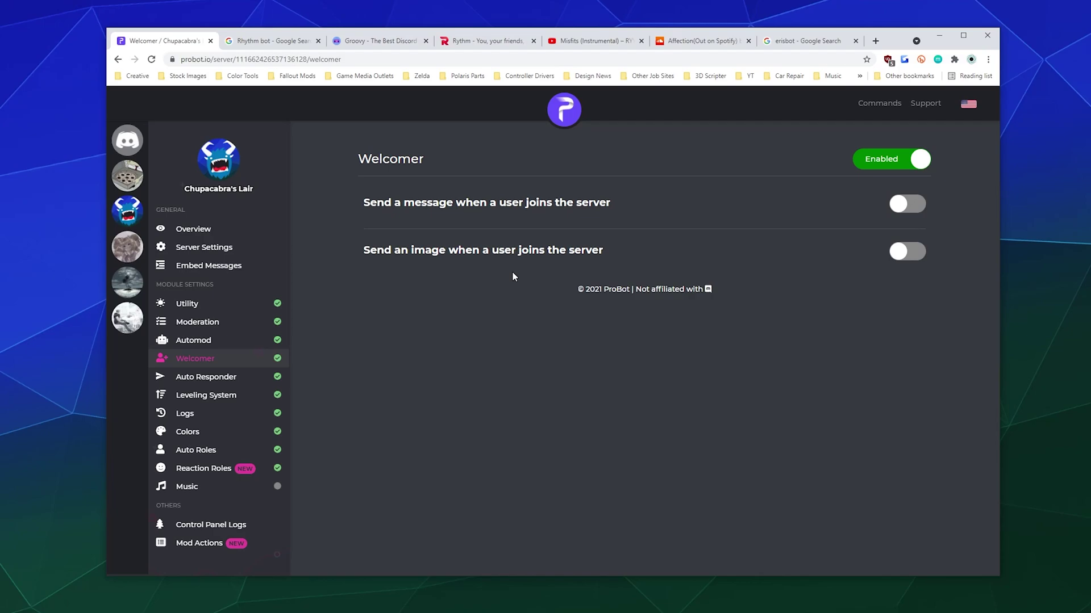
# Open Auto Responder, showing the existing 'self promotion channel' response.
pyautogui.click(206, 377)
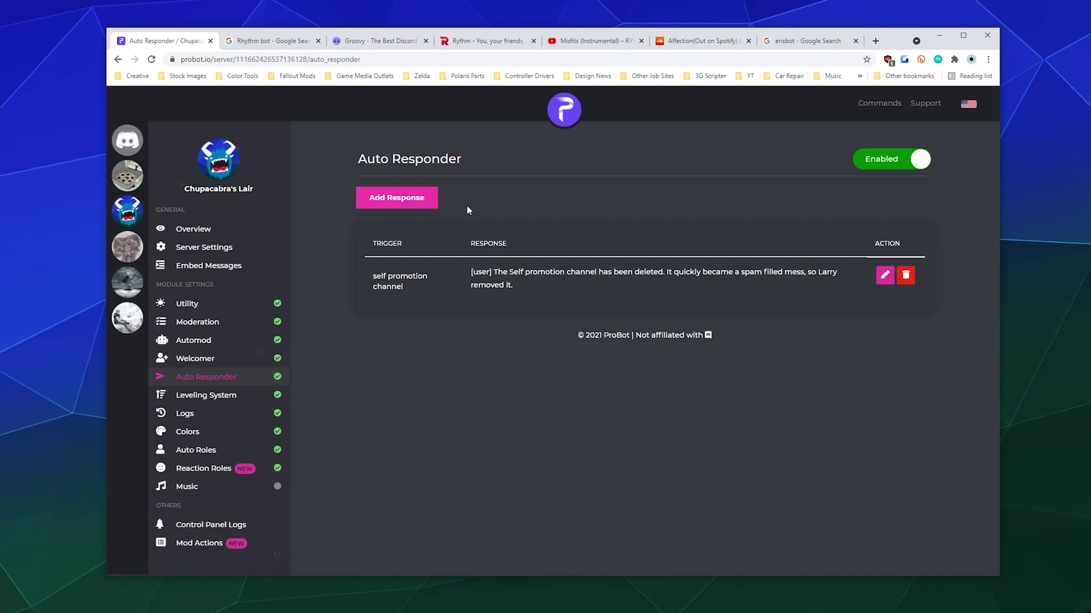
# Start a new auto-response with the trigger "dead chat".
pyautogui.click(423, 204)
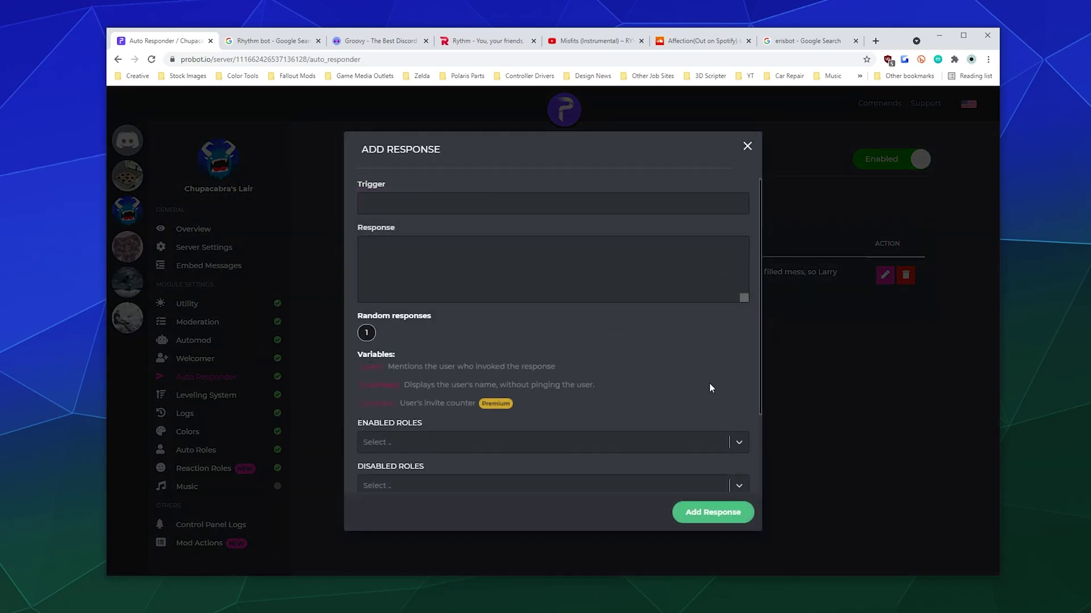
pyautogui.click(506, 199)
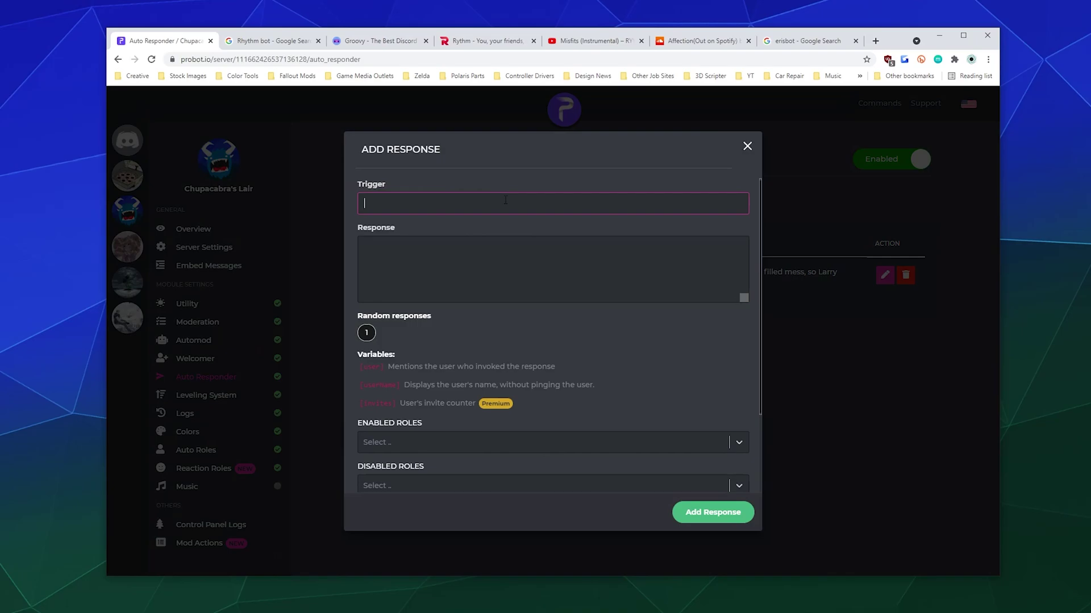
pyautogui.write('d')
pyautogui.press('BackSpace')
pyautogui.write('dead chat')
# Write the reply "[username], Hey if you're worried about a dead chat. Why don't you help liven things up?".
pyautogui.click(504, 253)
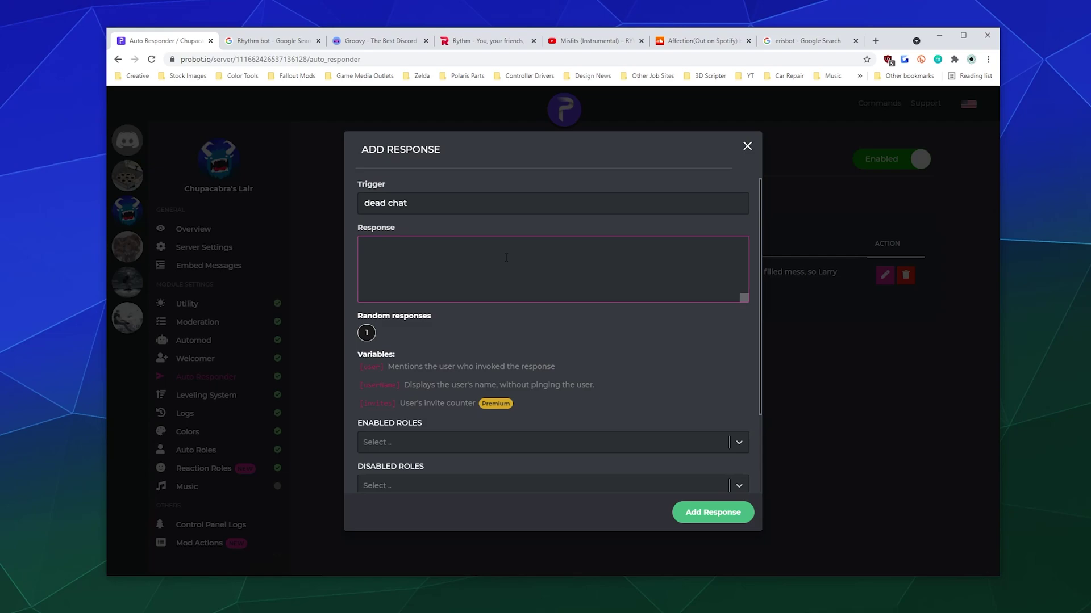
pyautogui.write('[user]')
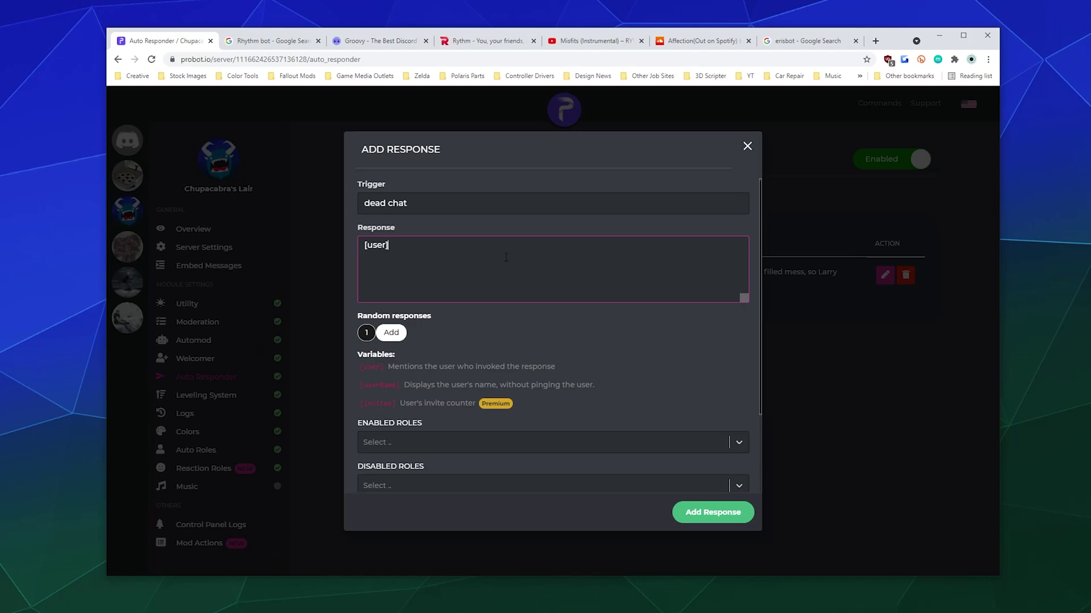
pyautogui.press('BackSpace')
pyautogui.press('BackSpace')
pyautogui.press('BackSpace')
pyautogui.press('BackSpace')
pyautogui.press('BackSpace')
pyautogui.press('BackSpace')
pyautogui.write('[username] ')
pyautogui.write("Hey if you'r")
pyautogui.press('BackSpace')
pyautogui.press('BackSpace')
pyautogui.press('BackSpace')
pyautogui.press('BackSpace')
pyautogui.press('BackSpace')
pyautogui.press('BackSpace')
pyautogui.press('BackSpace')
pyautogui.press('BackSpace')
pyautogui.press('BackSpace')
pyautogui.press('BackSpace')
pyautogui.press('BackSpace')
pyautogui.write(", Hey if you're worried about a dead chat")
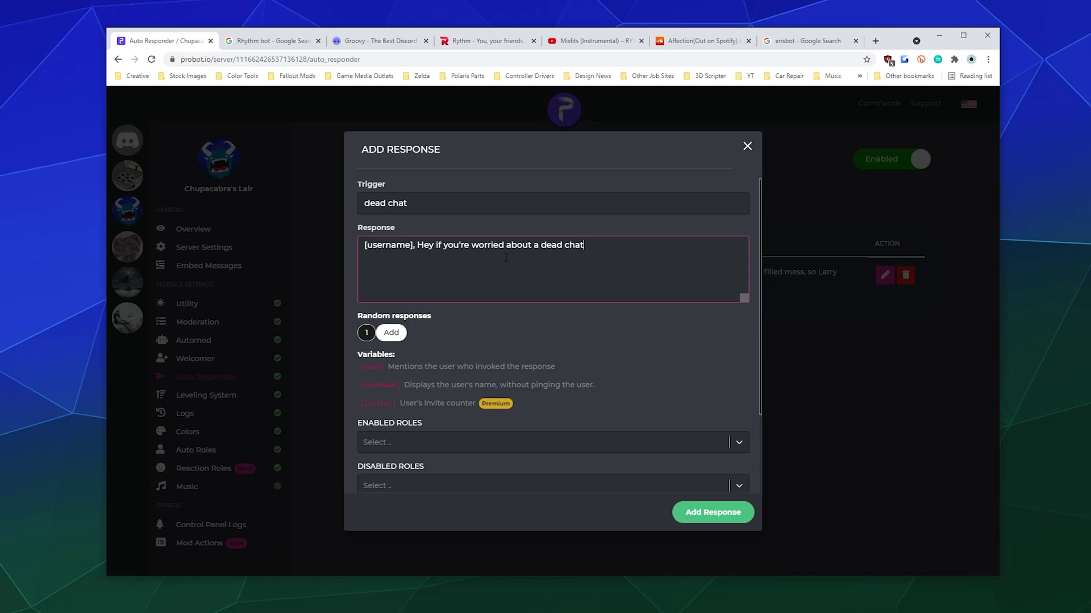
pyautogui.write('. Why dont you help liven things up?')
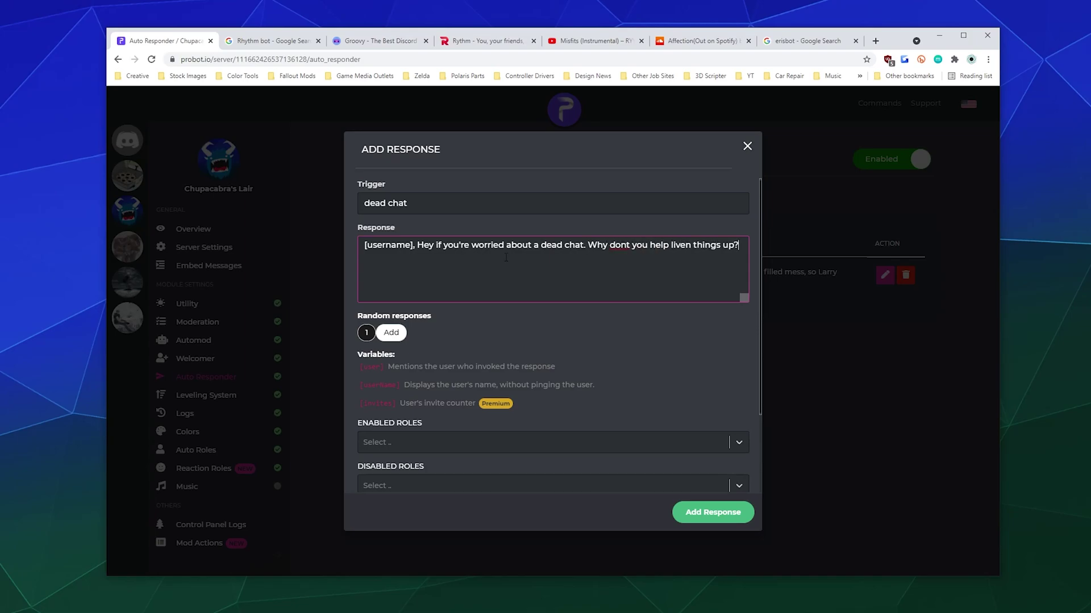
pyautogui.rightClick(623, 245)
pyautogui.click(653, 251)
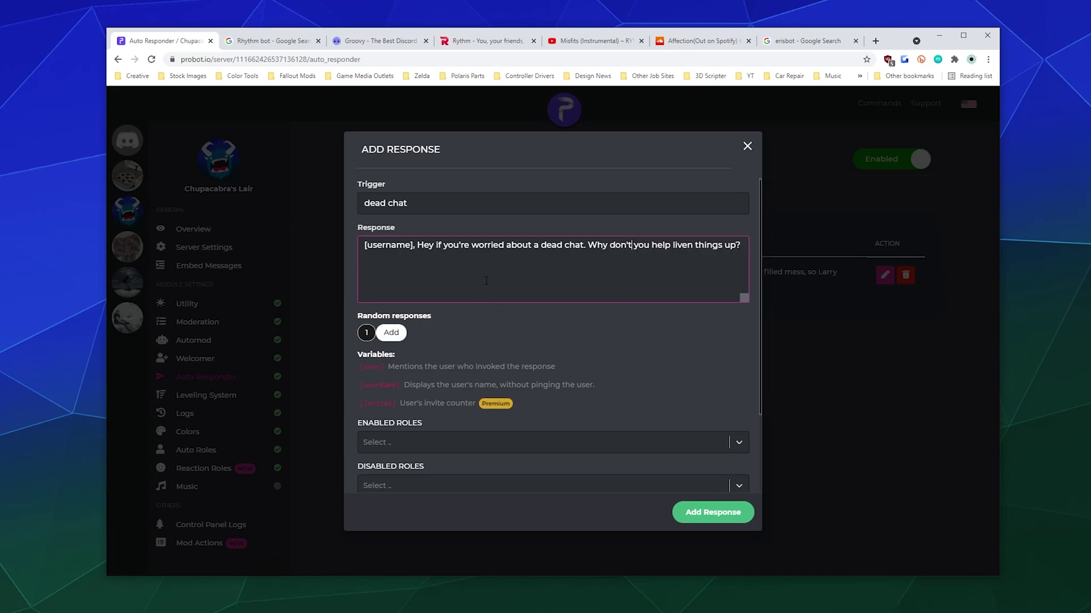
# Disable the response for El Chupacabra, Monster Moderator and Cryptid Hunter (Admin).
pyautogui.scroll(-3, 616, 414)
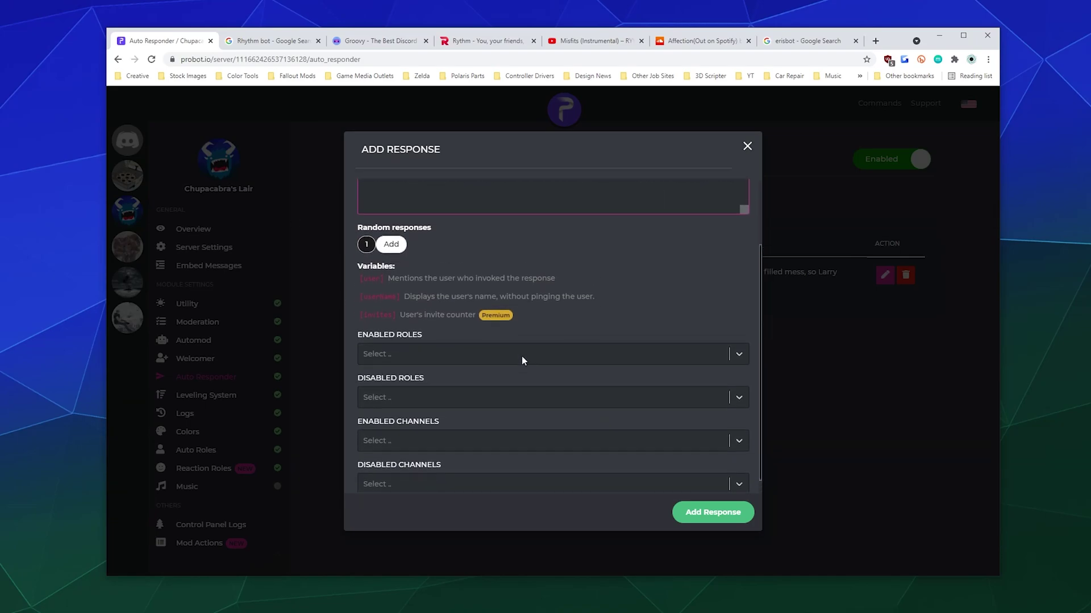
pyautogui.scroll(1, 521, 356)
pyautogui.scroll(-1, 531, 339)
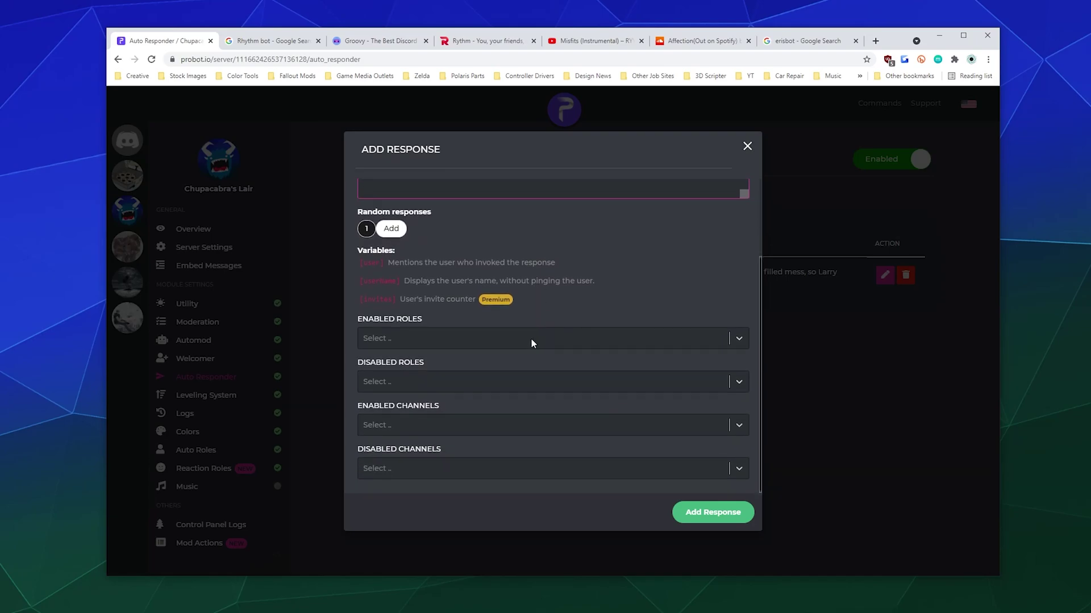
pyautogui.click(384, 381)
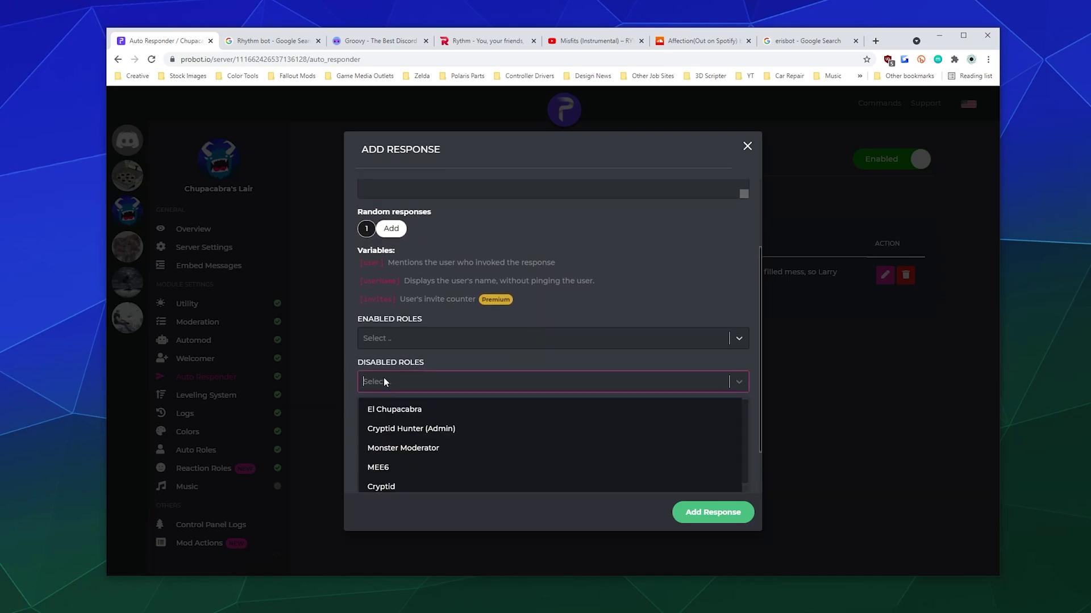
pyautogui.click(385, 416)
pyautogui.click(554, 385)
pyautogui.click(475, 433)
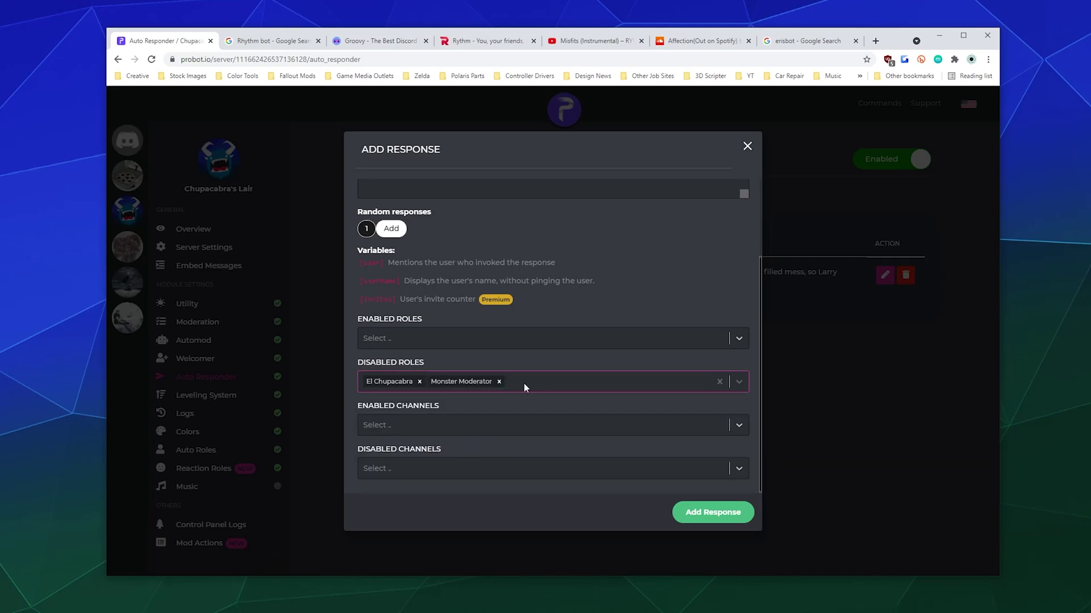
pyautogui.click(523, 383)
pyautogui.scroll(-3, 472, 452)
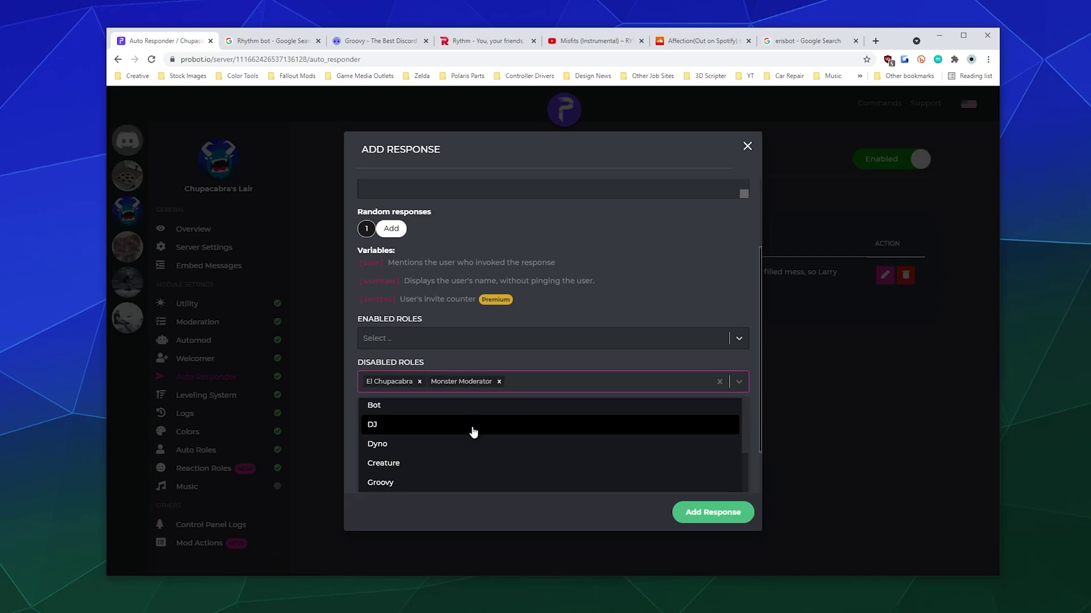
pyautogui.scroll(3, 473, 433)
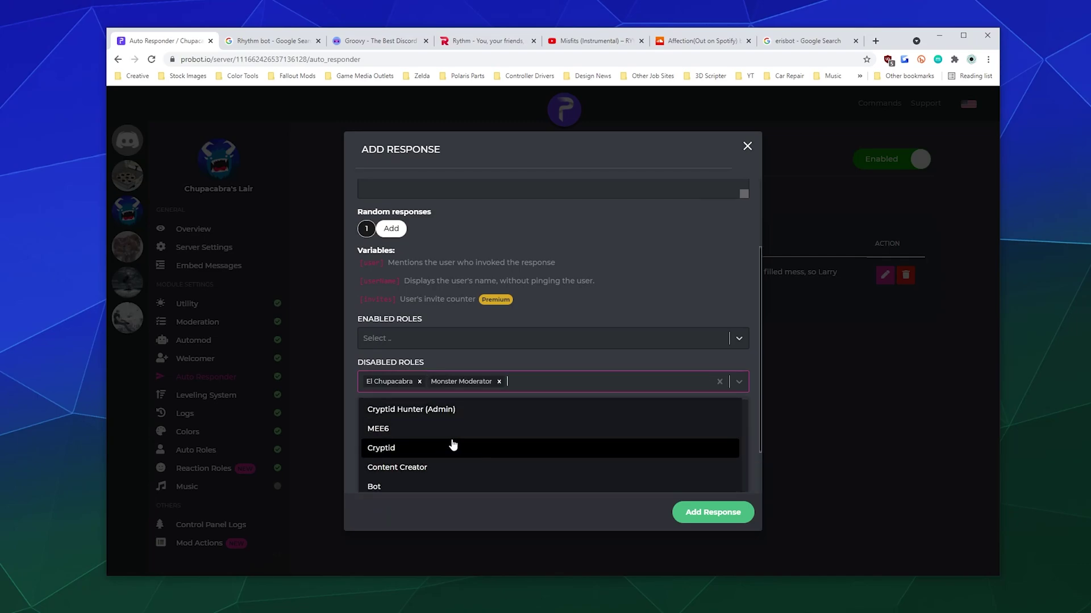
pyautogui.click(448, 412)
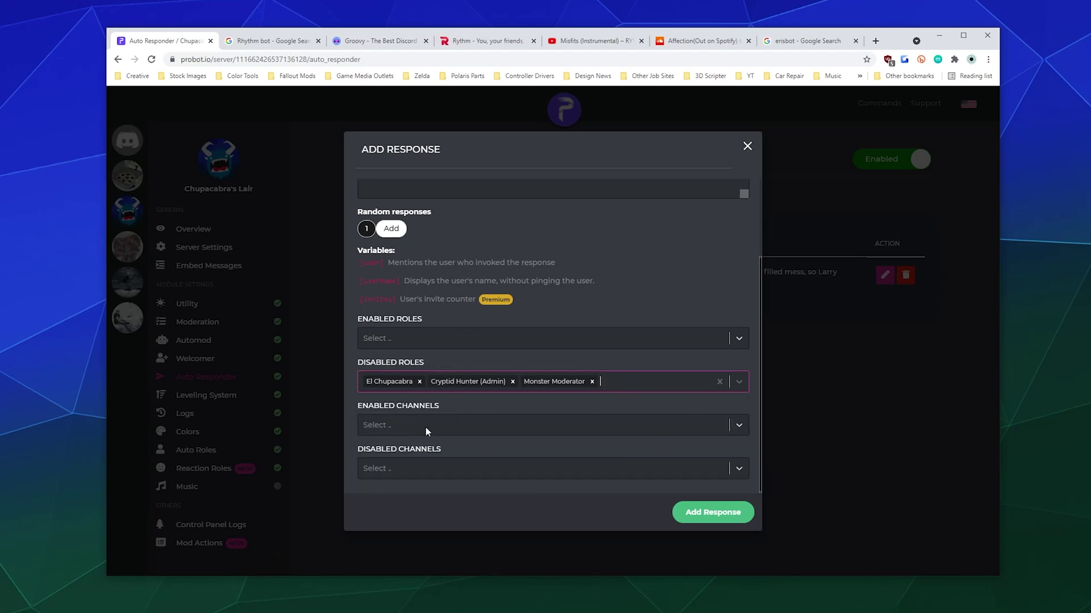
# Add anouncement-channel, da-rulez and admin-discussion to the response's disabled channels.
pyautogui.click(444, 465)
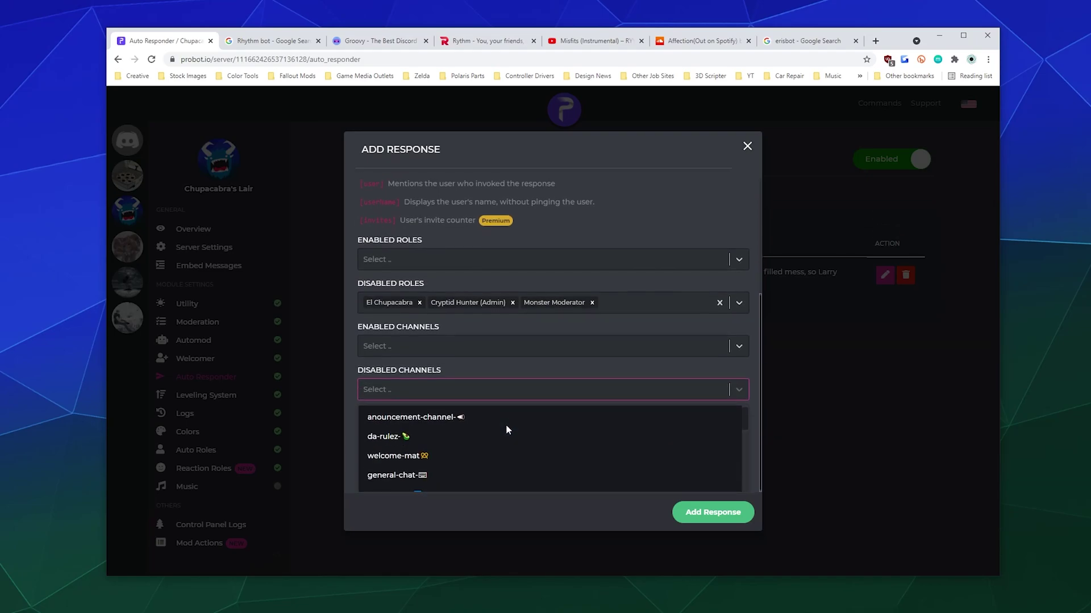
pyautogui.click(414, 424)
pyautogui.click(494, 467)
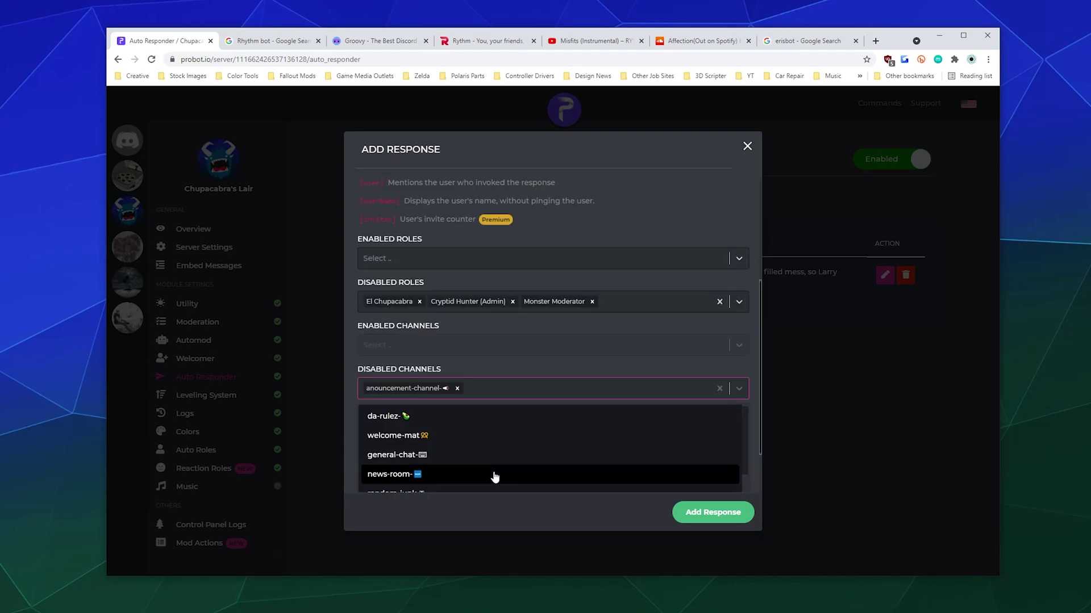
pyautogui.click(458, 418)
pyautogui.press('BackSpace')
pyautogui.click(563, 474)
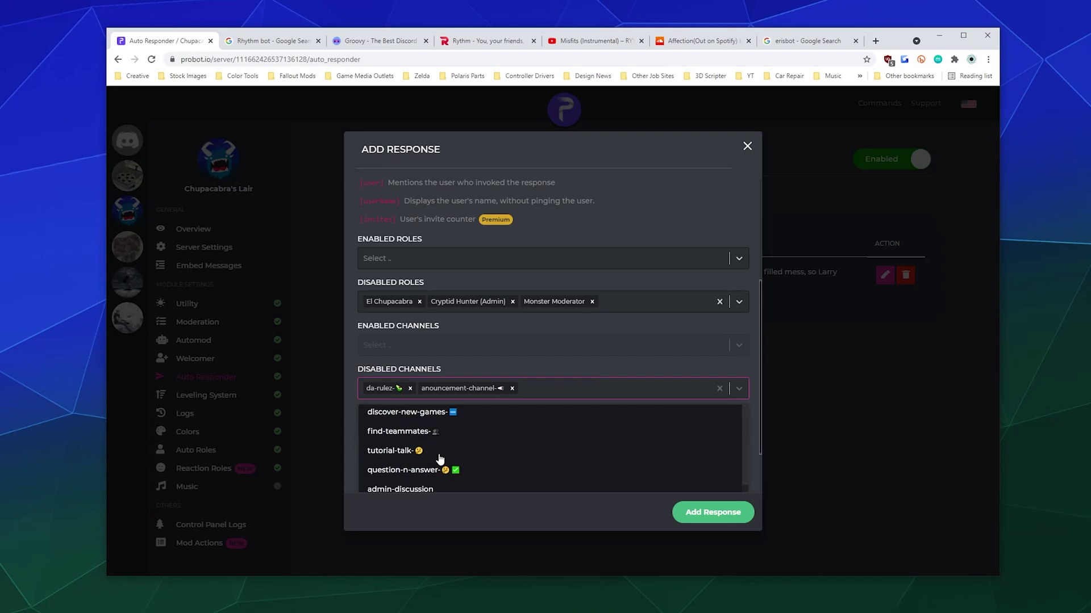
pyautogui.click(401, 490)
# Also disable the response in news-room and staff-channel.
pyautogui.click(612, 471)
pyautogui.scroll(-5, 523, 441)
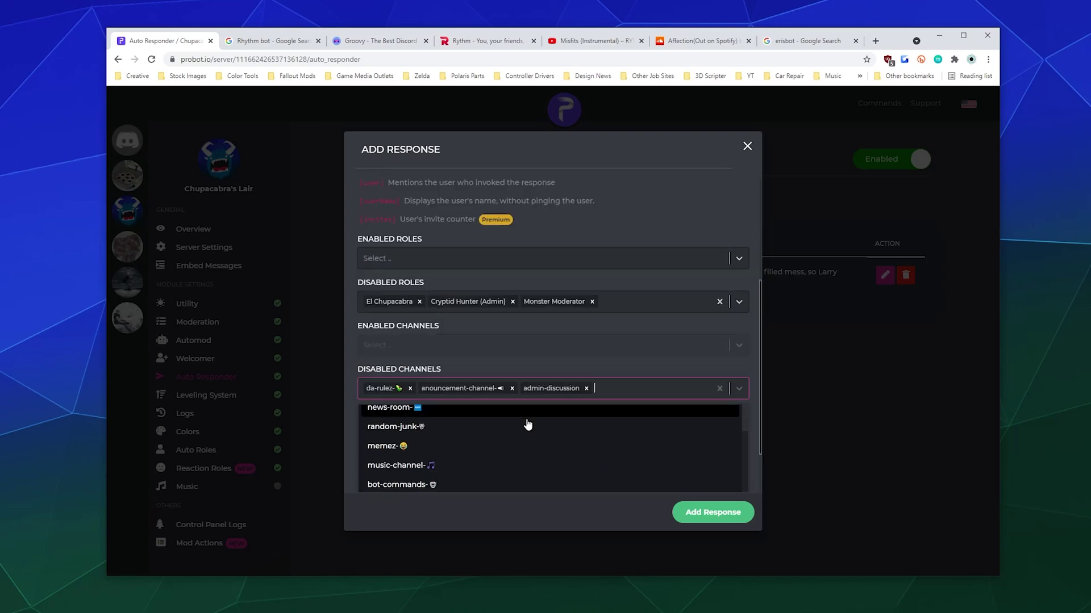
pyautogui.scroll(5, 437, 464)
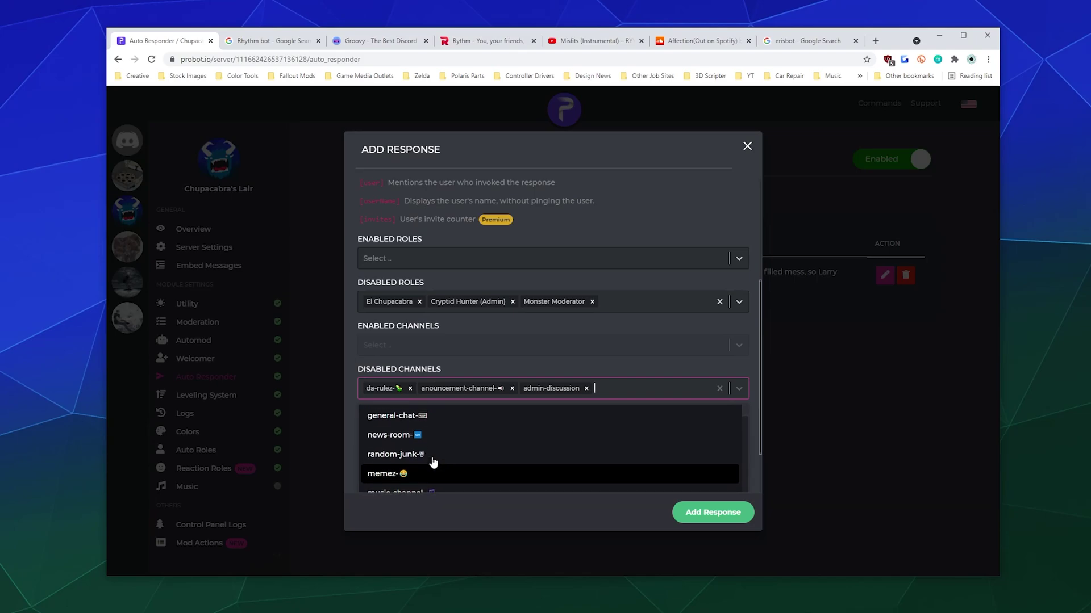
pyautogui.scroll(-1, 431, 466)
pyautogui.scroll(1, 427, 462)
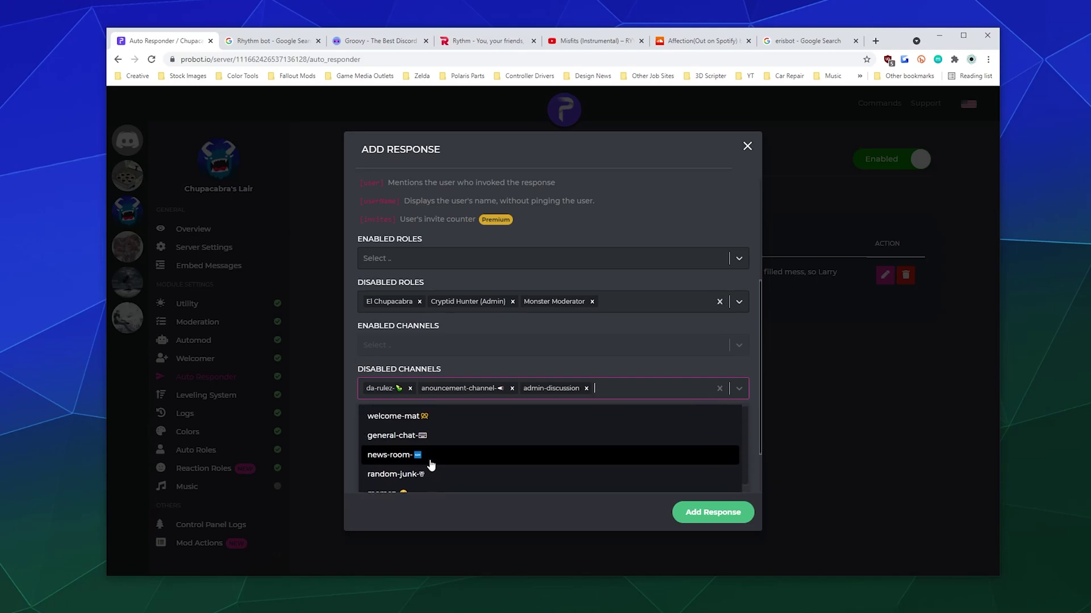
pyautogui.click(427, 458)
pyautogui.click(684, 472)
pyautogui.scroll(-4, 451, 457)
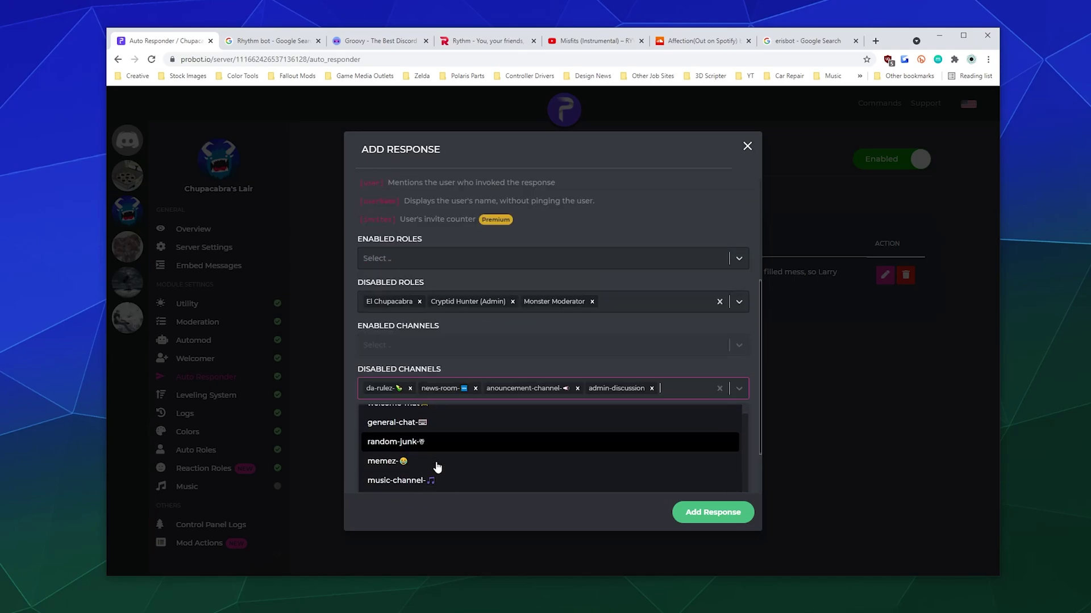
pyautogui.scroll(2, 430, 448)
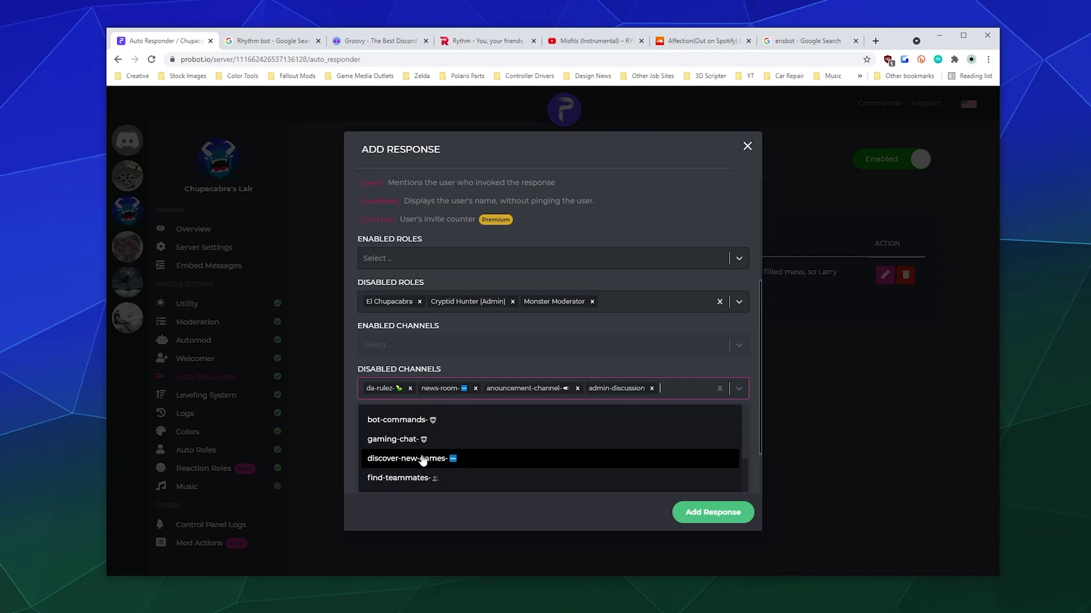
pyautogui.scroll(-3, 429, 452)
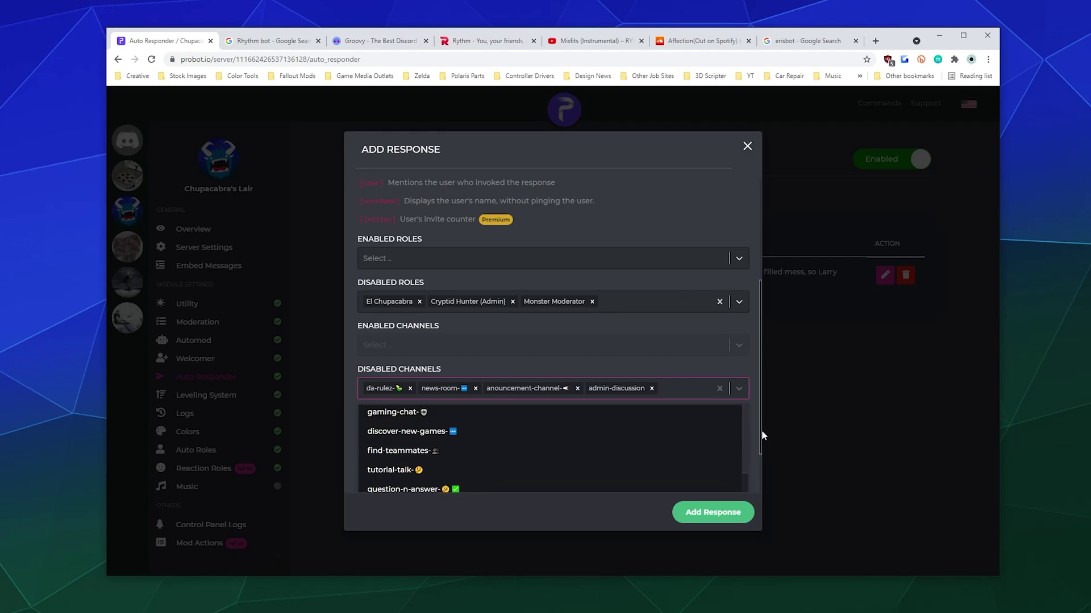
pyautogui.scroll(-1, 759, 427)
pyautogui.click(562, 479)
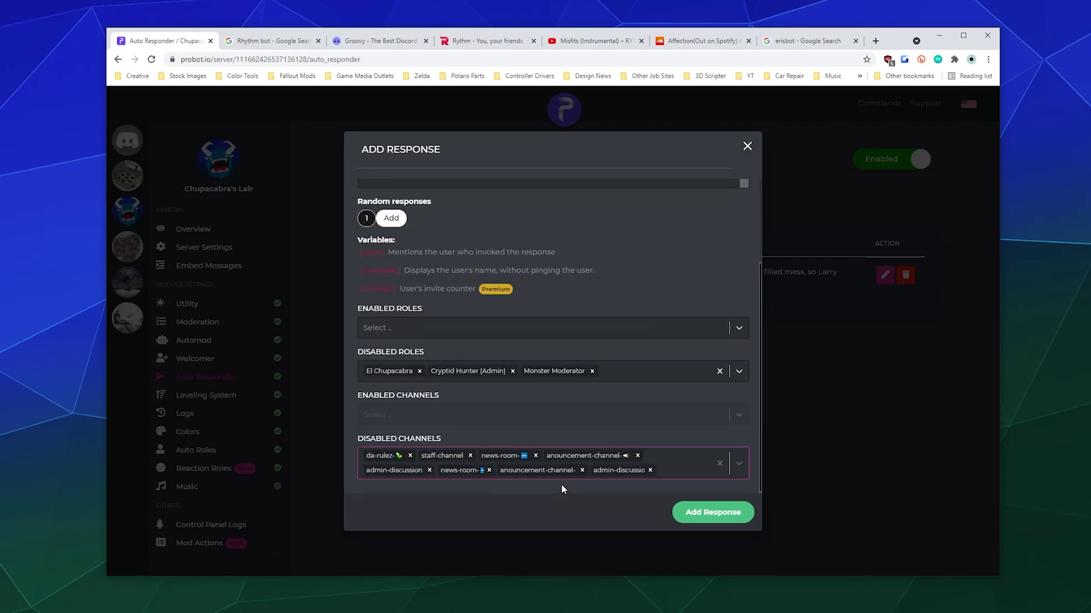
# Add the dead chat response and highlight its trigger and reply text in the list.
pyautogui.click(704, 513)
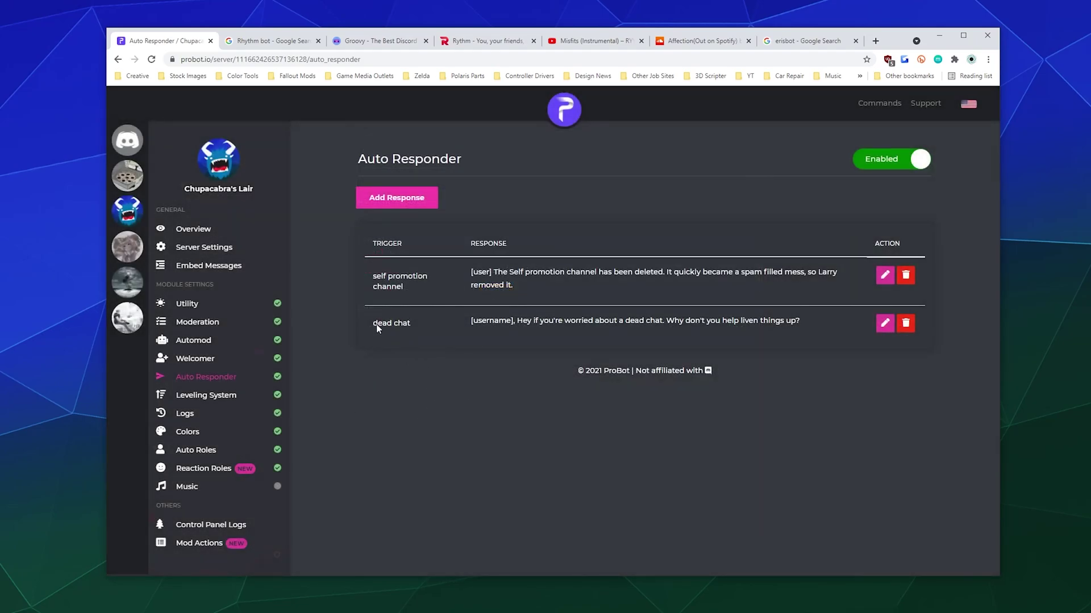
pyautogui.moveTo(410, 324); pyautogui.dragTo(384, 322)
pyautogui.moveTo(471, 321); pyautogui.dragTo(804, 318)
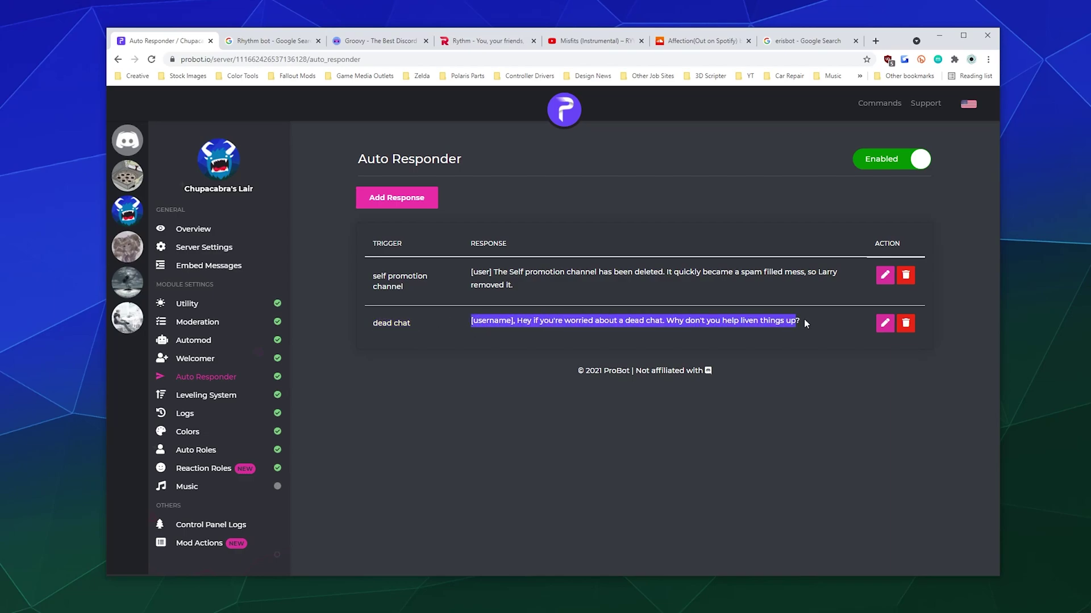
pyautogui.click(734, 428)
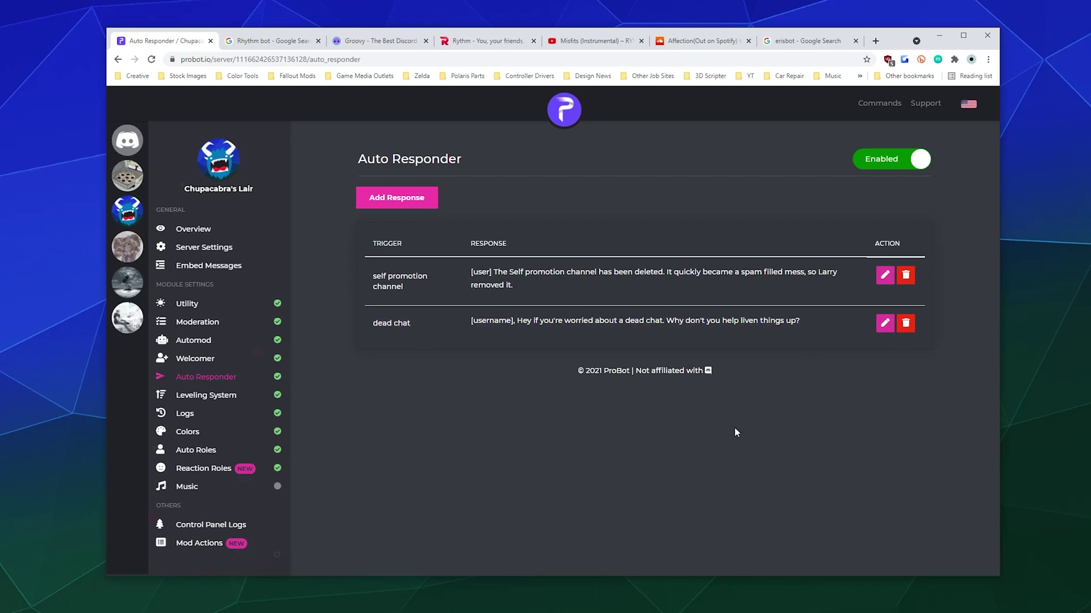
# Open Leveling System and highlight the time estimates for the level 15 and level 39 rewards.
pyautogui.click(206, 395)
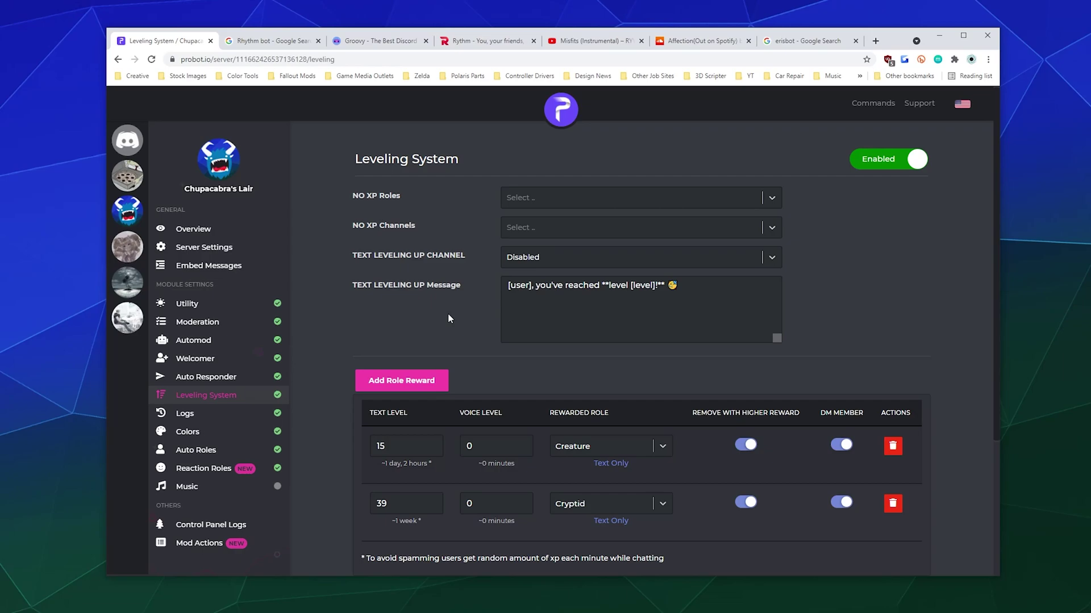
pyautogui.scroll(-3, 448, 313)
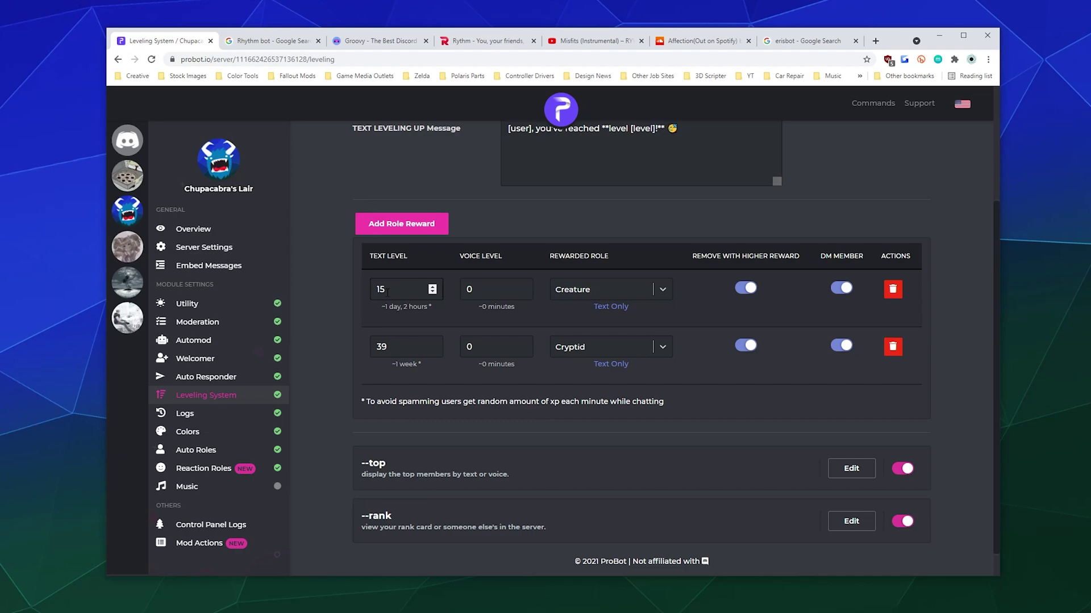
pyautogui.moveTo(375, 307); pyautogui.dragTo(431, 308)
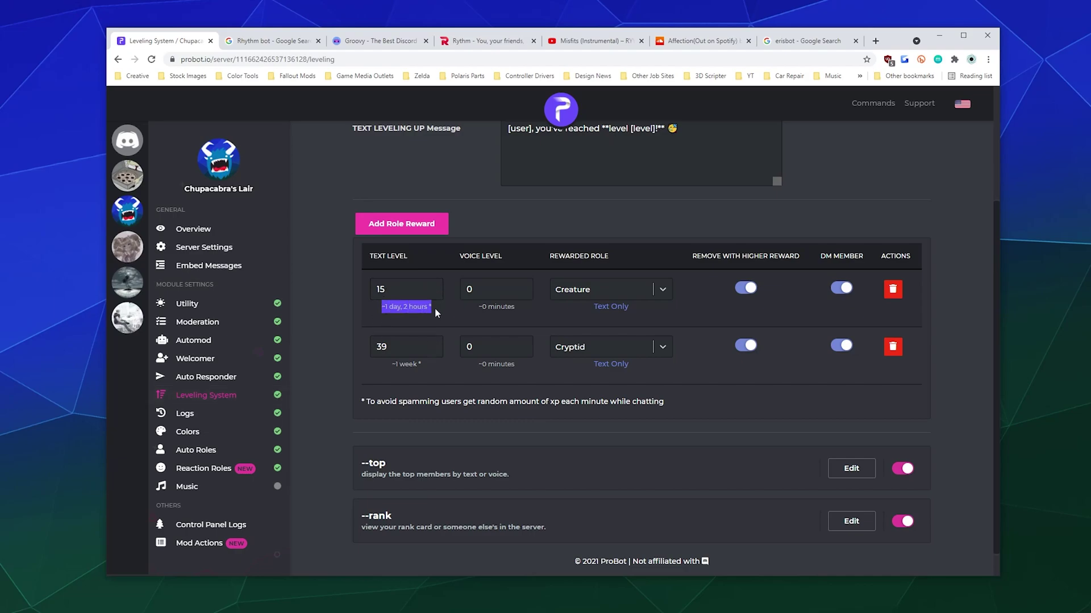
pyautogui.click(431, 312)
pyautogui.moveTo(372, 371); pyautogui.dragTo(448, 366)
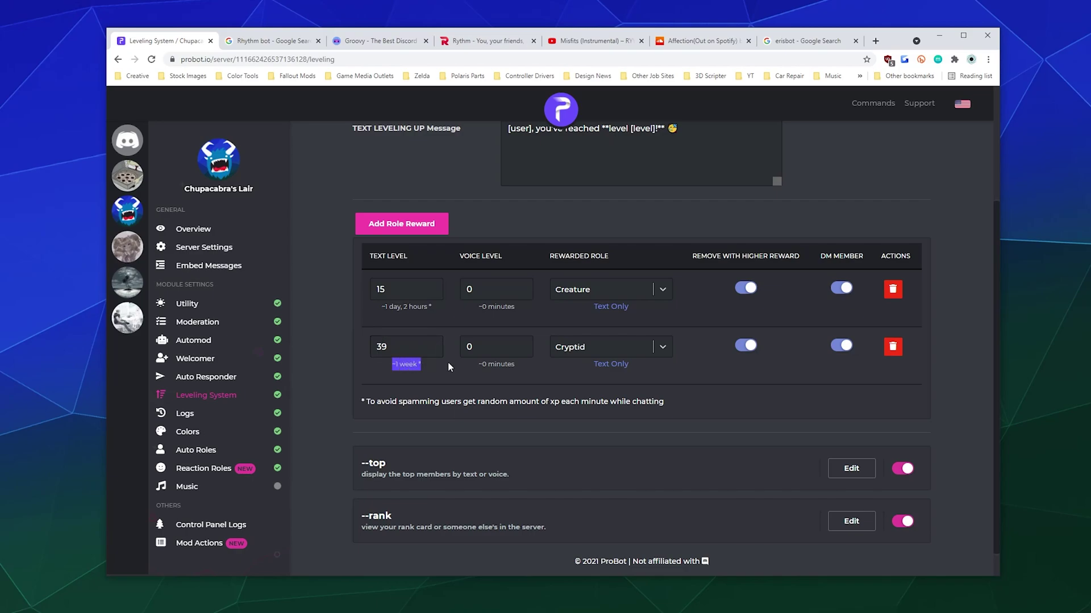
pyautogui.click(437, 367)
pyautogui.scroll(-1, 625, 398)
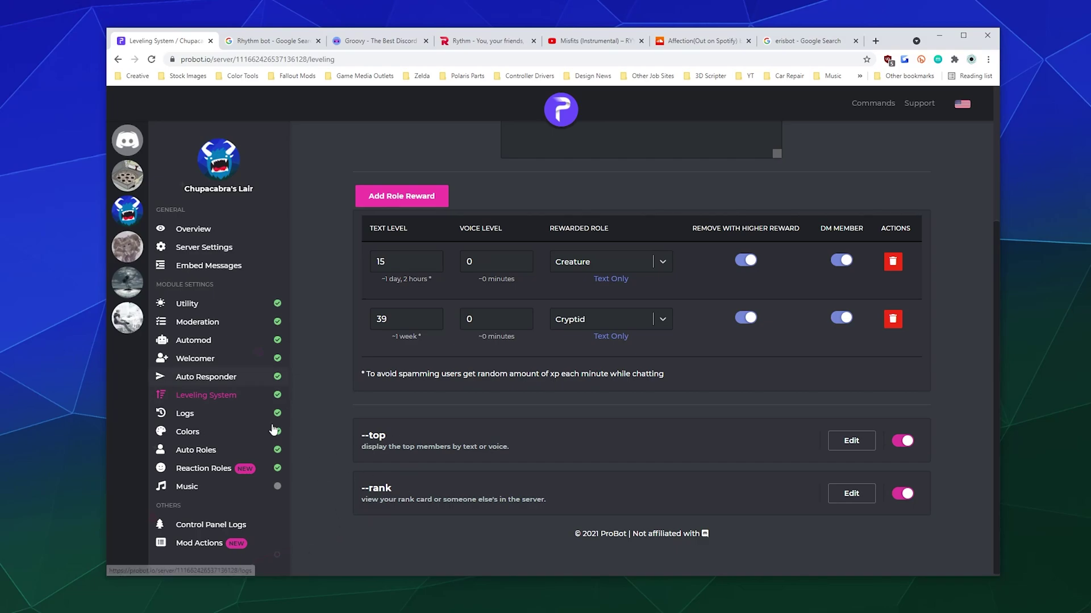
# On the Logs page, send Member Banned logs to log-channel in red.
pyautogui.click(214, 415)
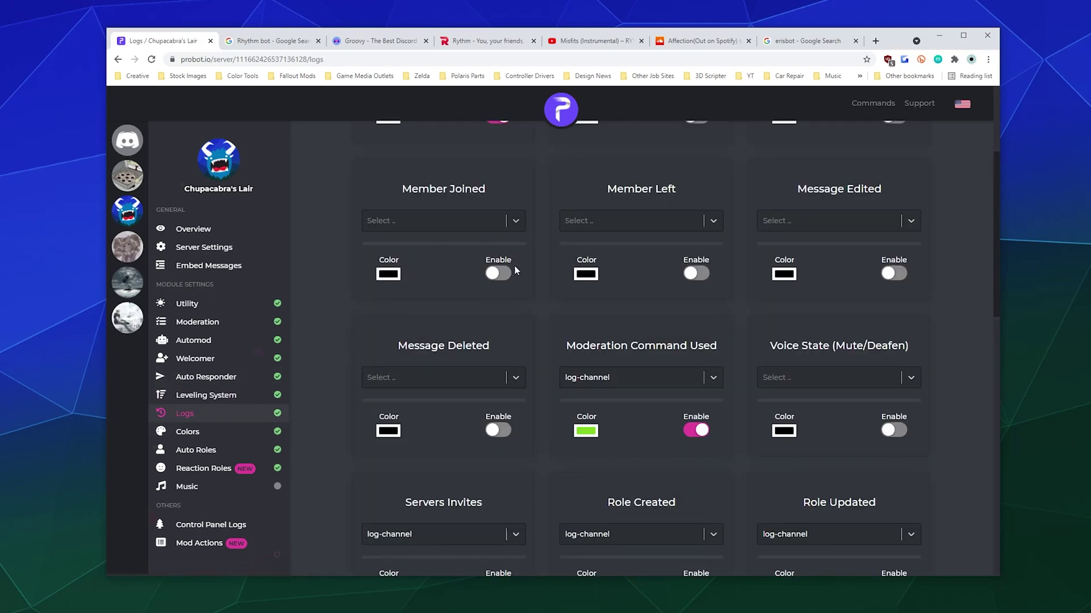
pyautogui.scroll(-5, 396, 285)
pyautogui.scroll(6, 352, 282)
pyautogui.scroll(3, 409, 262)
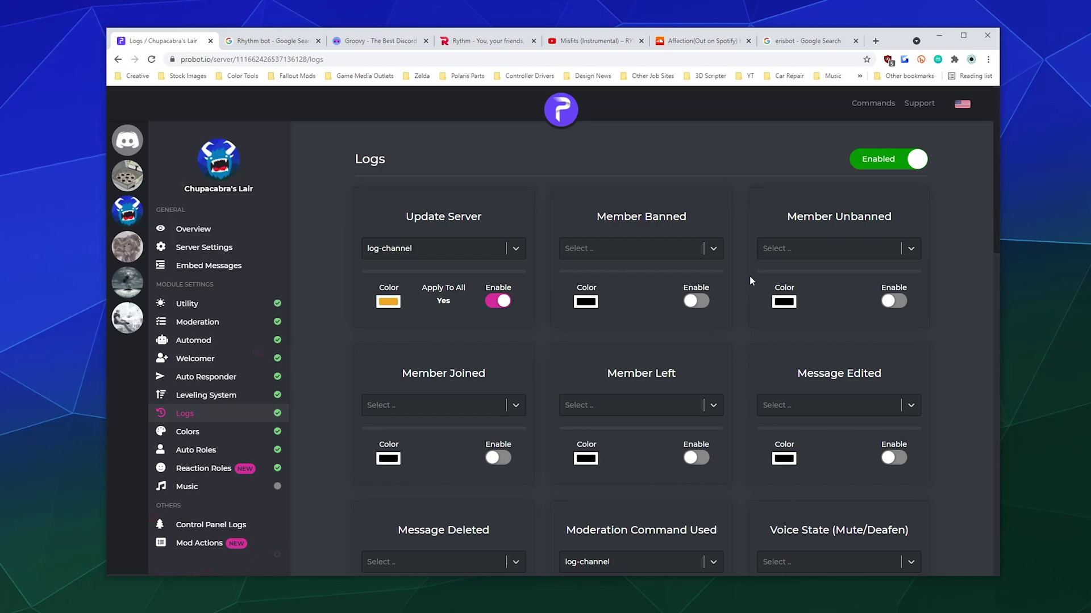
pyautogui.click(630, 250)
pyautogui.scroll(-2, 606, 389)
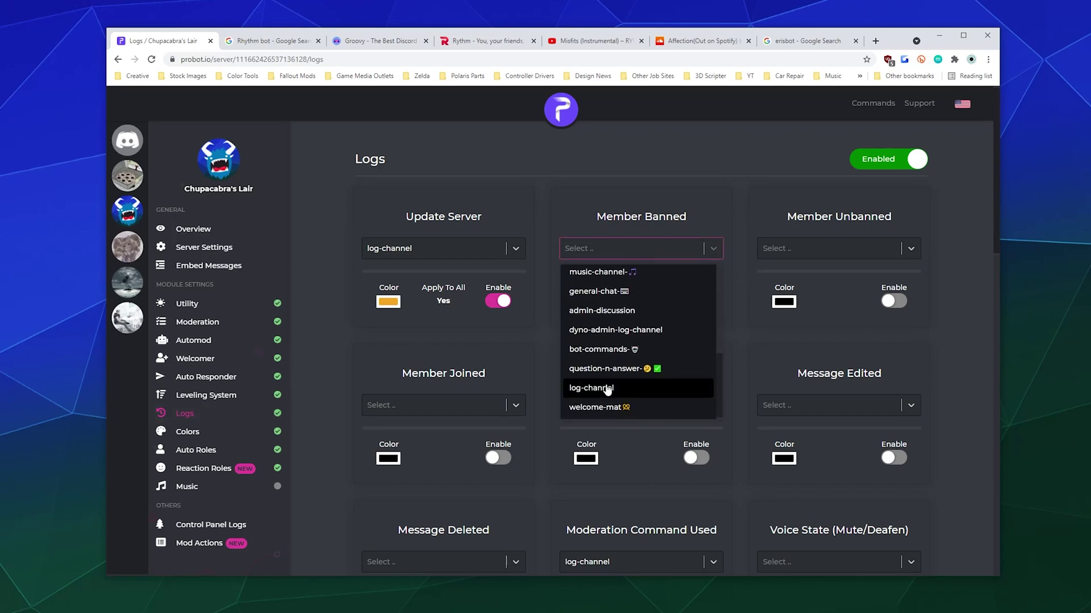
pyautogui.click(607, 389)
pyautogui.click(585, 302)
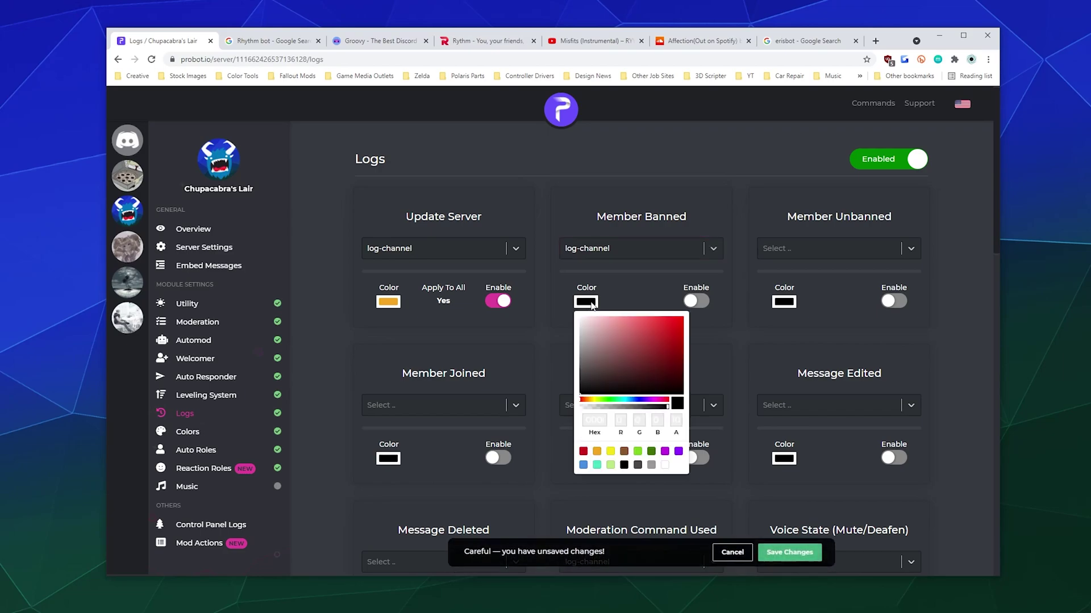
pyautogui.click(583, 451)
# Send Member Unbanned logs to log-channel in pink, and enable both ban logs.
pyautogui.click(819, 300)
pyautogui.click(839, 248)
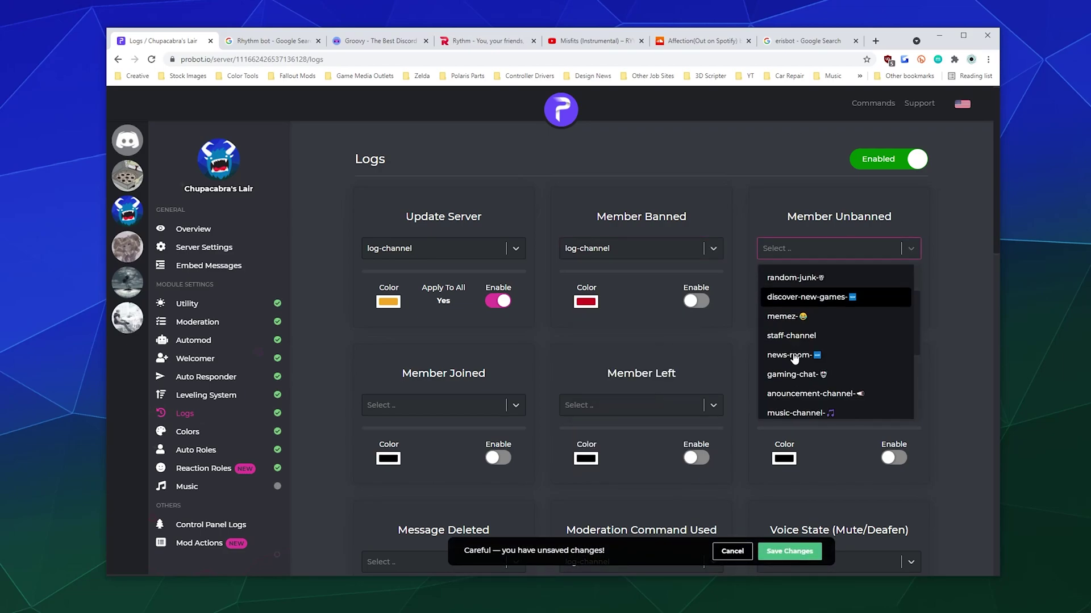
pyautogui.scroll(-2, 784, 392)
pyautogui.click(786, 389)
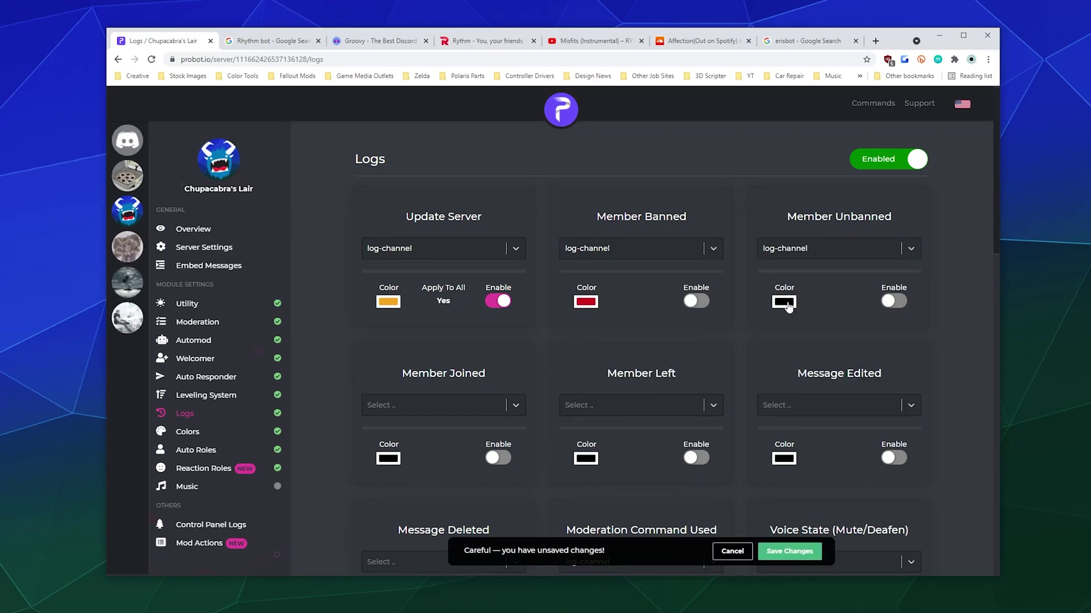
pyautogui.click(784, 302)
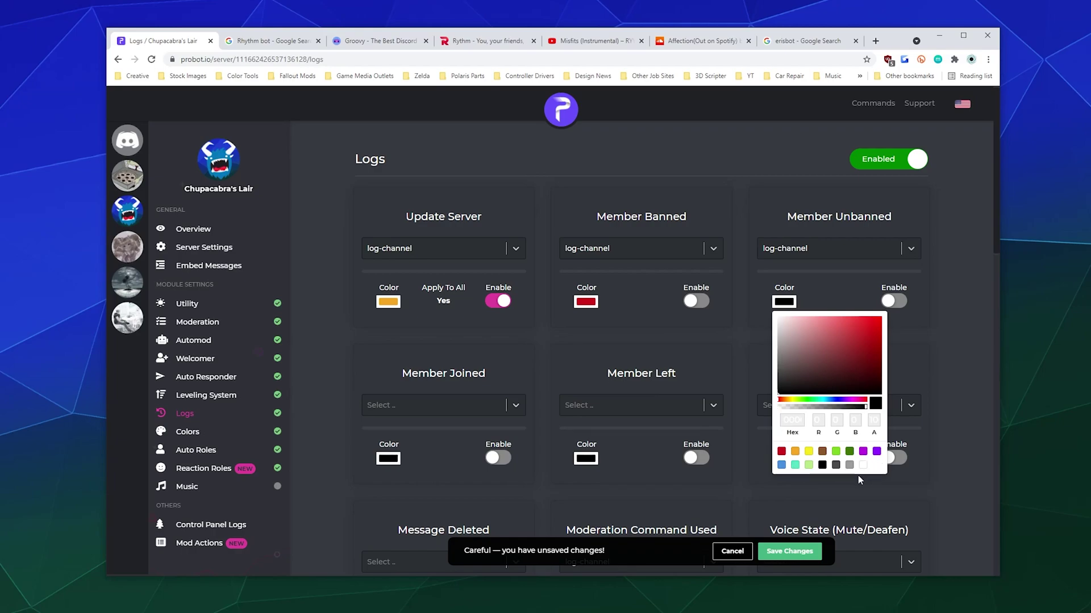
pyautogui.moveTo(858, 400); pyautogui.dragTo(862, 400)
pyautogui.moveTo(875, 352); pyautogui.dragTo(806, 311)
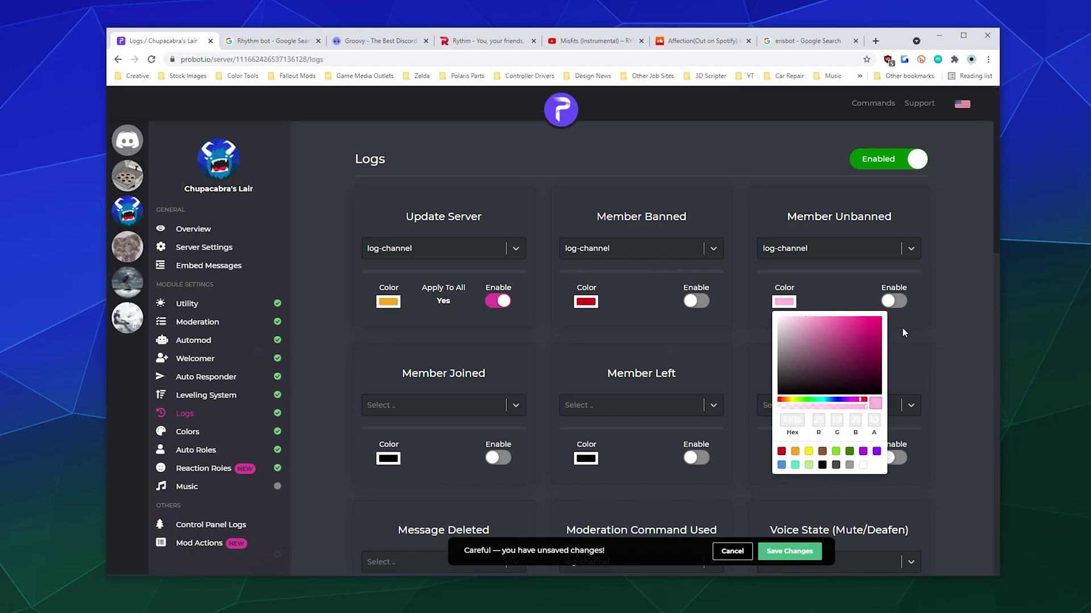
pyautogui.click(909, 357)
pyautogui.click(893, 301)
pyautogui.click(699, 301)
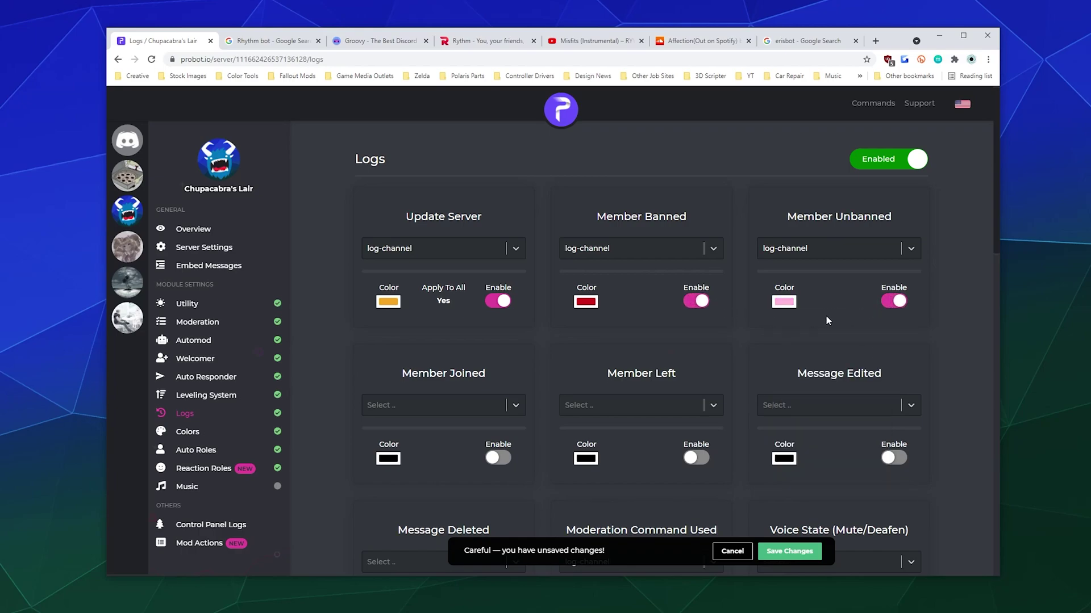
# Review the further log events and save the log settings.
pyautogui.scroll(-2, 472, 344)
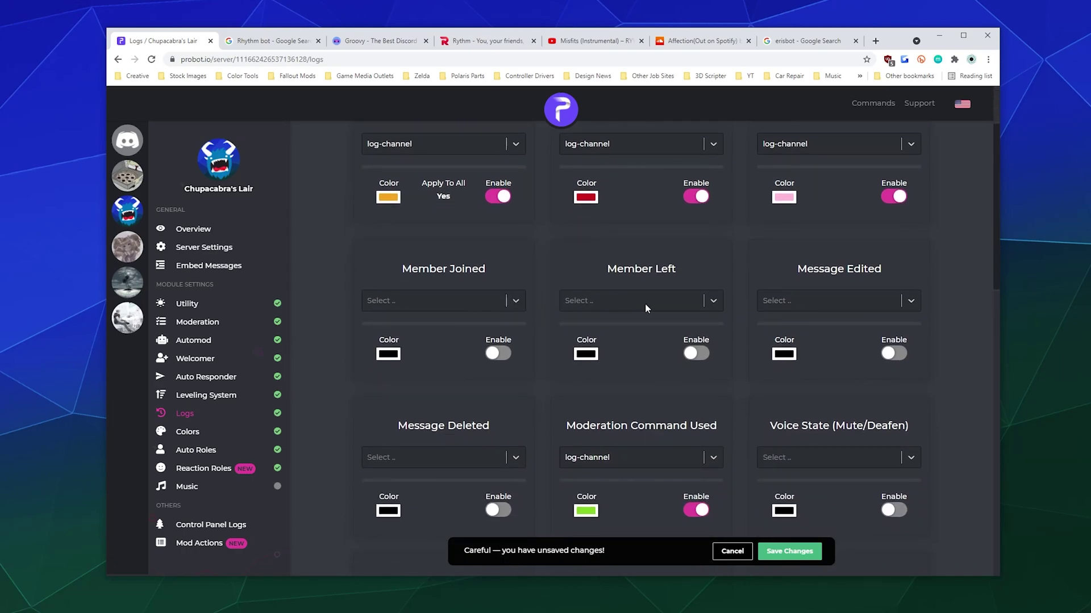
pyautogui.scroll(-3, 796, 307)
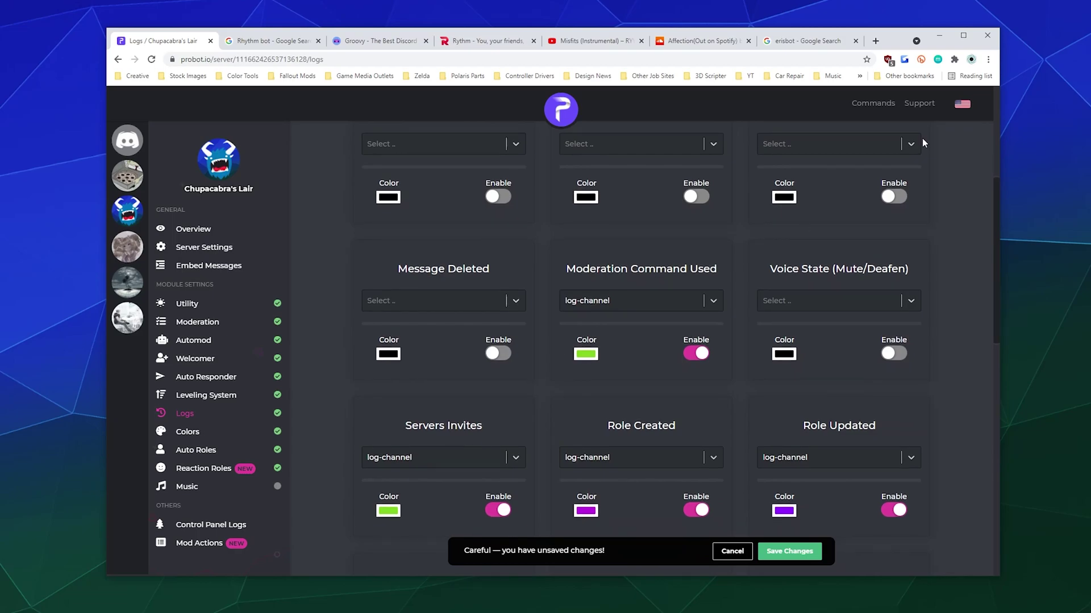
pyautogui.scroll(2, 830, 213)
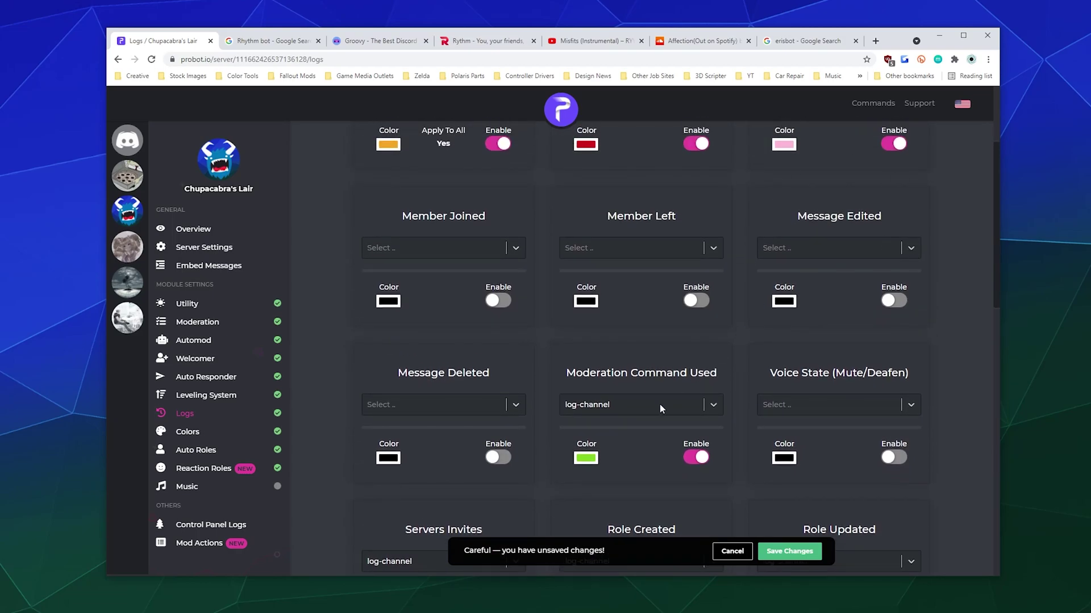
pyautogui.scroll(-2, 420, 407)
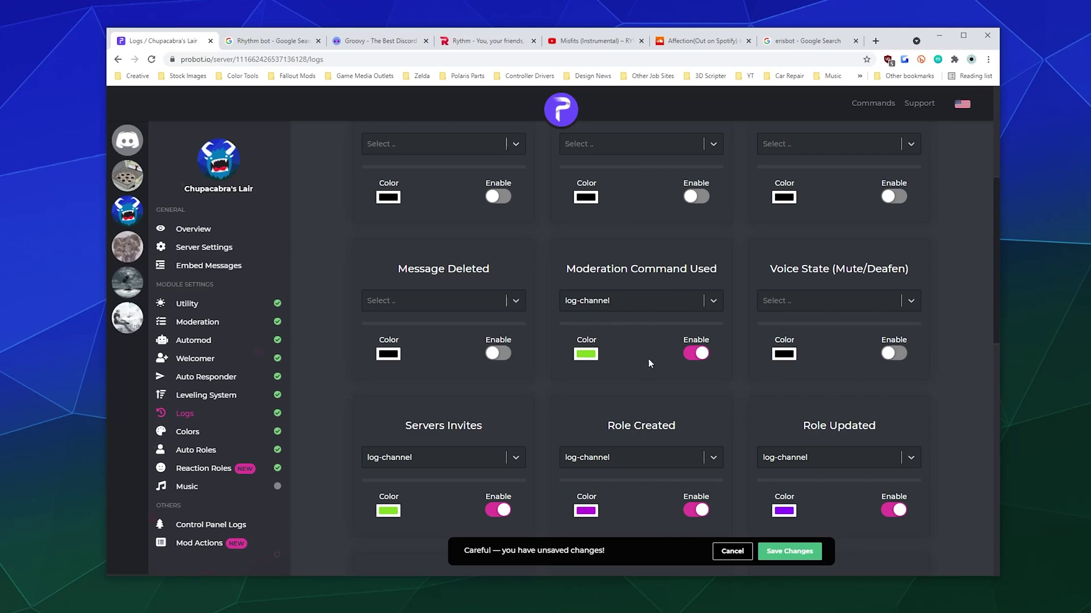
pyautogui.scroll(-3, 649, 369)
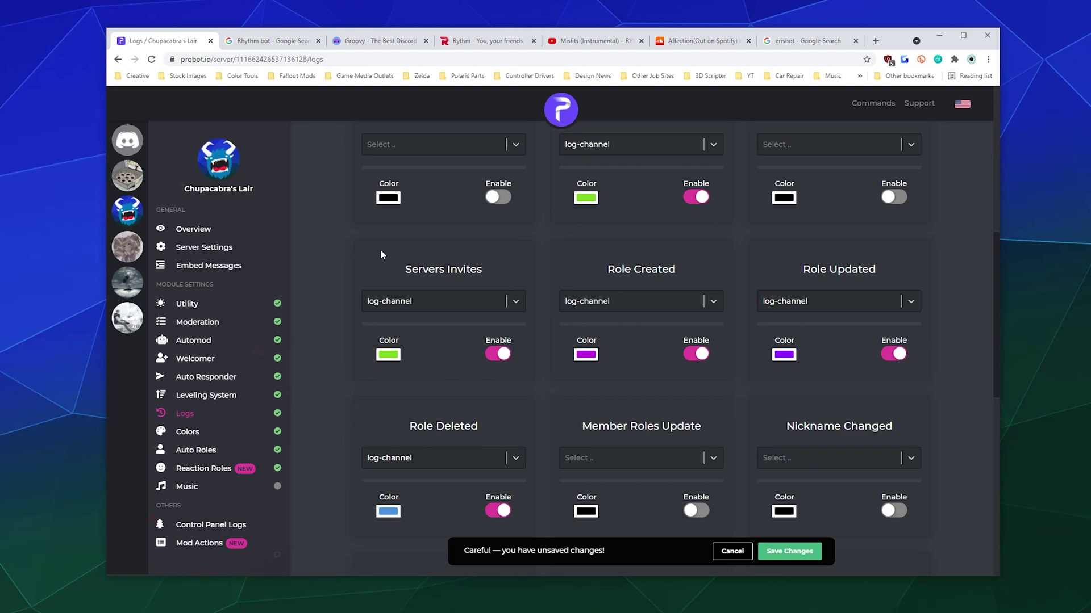
pyautogui.click(776, 553)
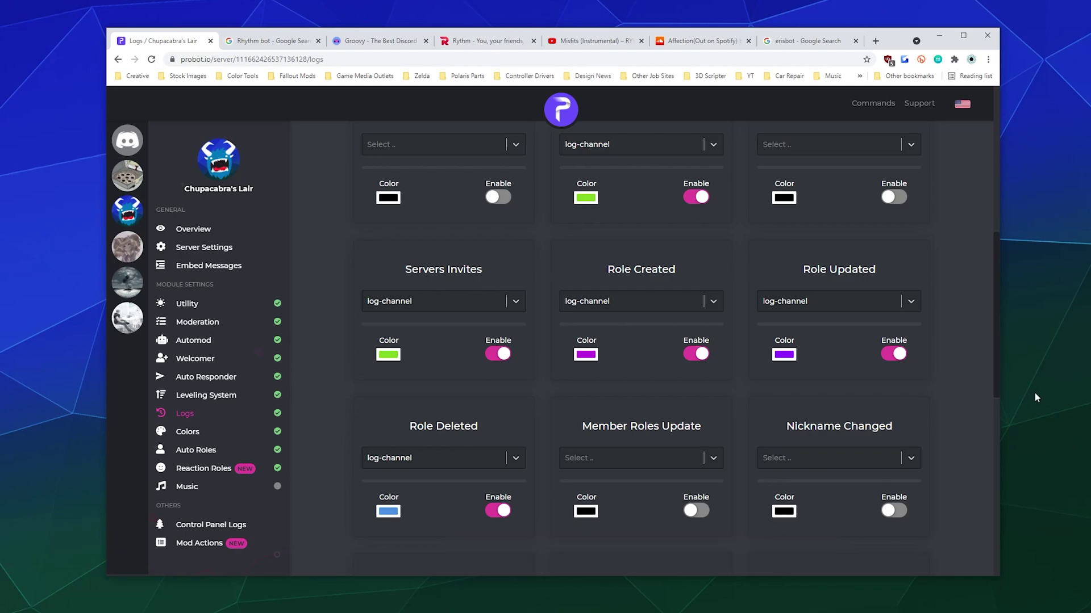
# Scroll through the remaining log types down to the Voice Channels card.
pyautogui.scroll(-5, 531, 359)
pyautogui.scroll(5, 443, 360)
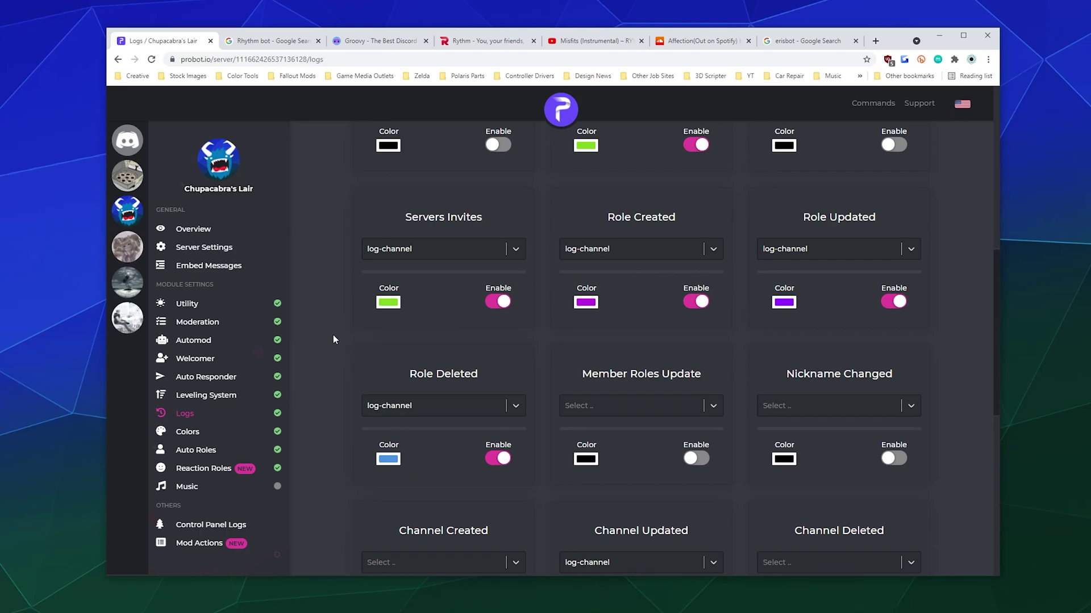
pyautogui.scroll(-5, 577, 393)
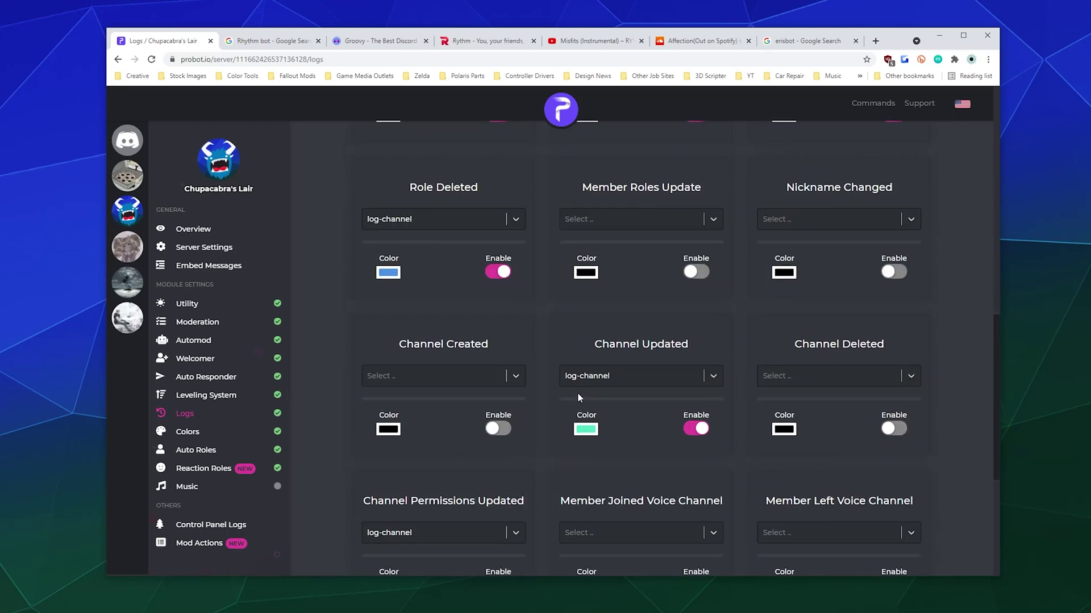
pyautogui.scroll(4, 617, 271)
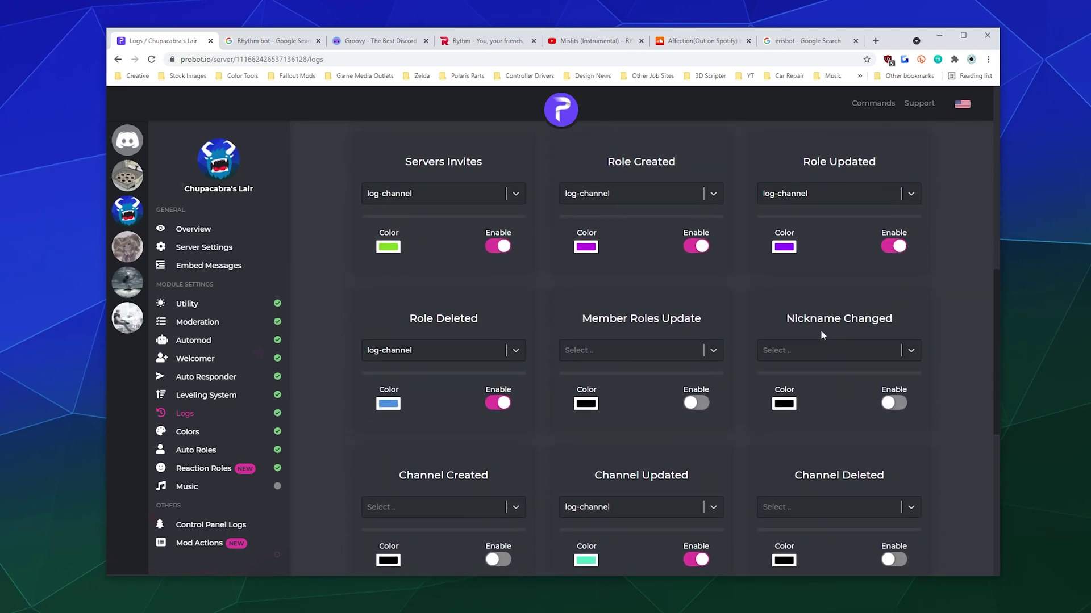
pyautogui.scroll(-5, 600, 339)
pyautogui.scroll(4, 475, 549)
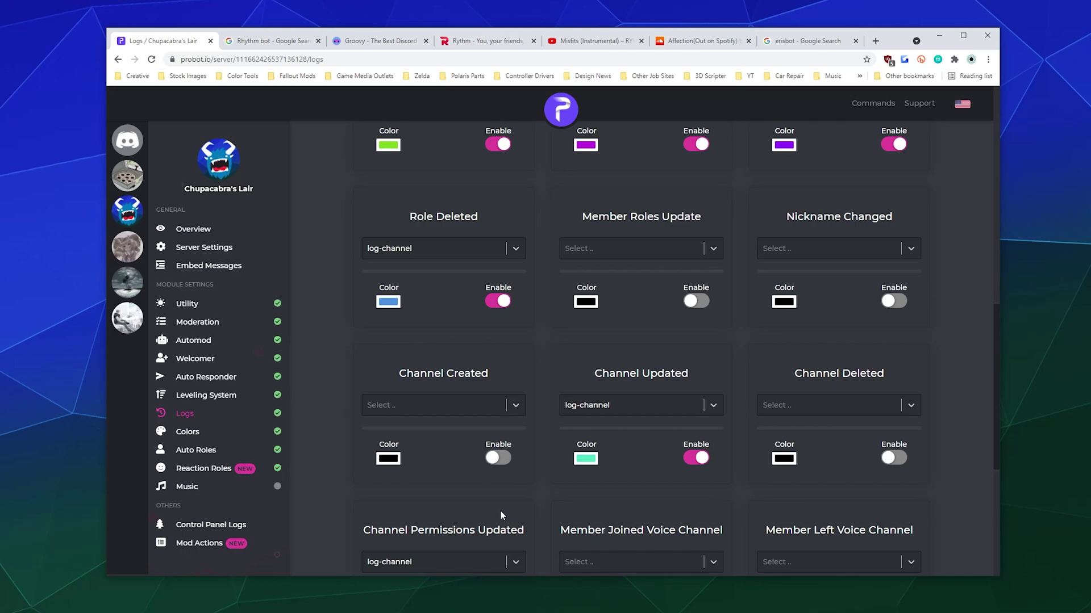
pyautogui.scroll(-5, 496, 505)
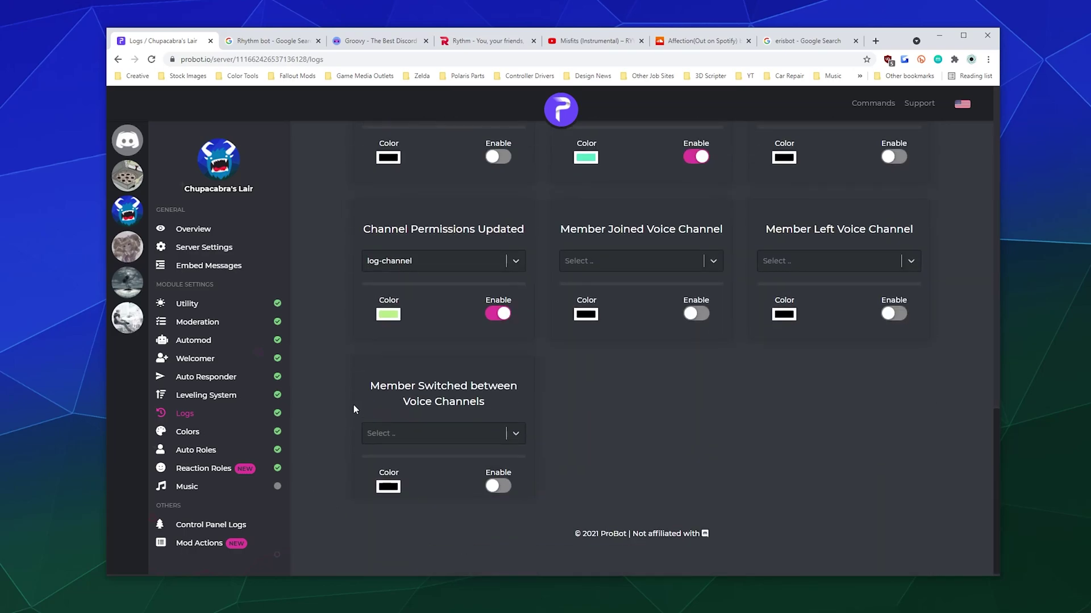
pyautogui.scroll(5, 353, 404)
pyautogui.scroll(-5, 329, 412)
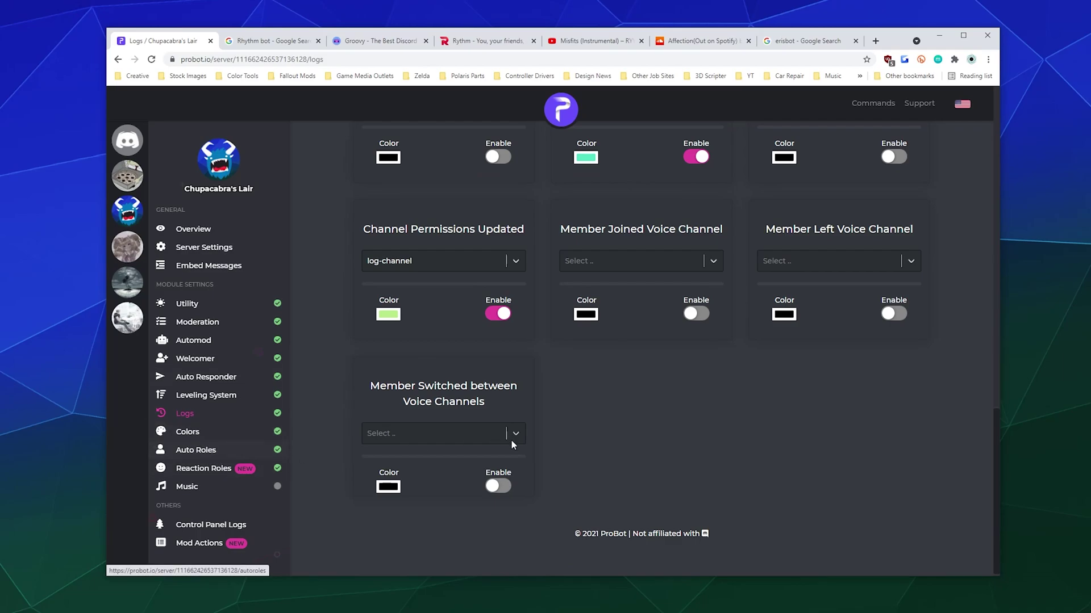
# Look over Colors, Auto Roles' role list and Reaction Roles, then go to Embed Messages.
pyautogui.click(224, 438)
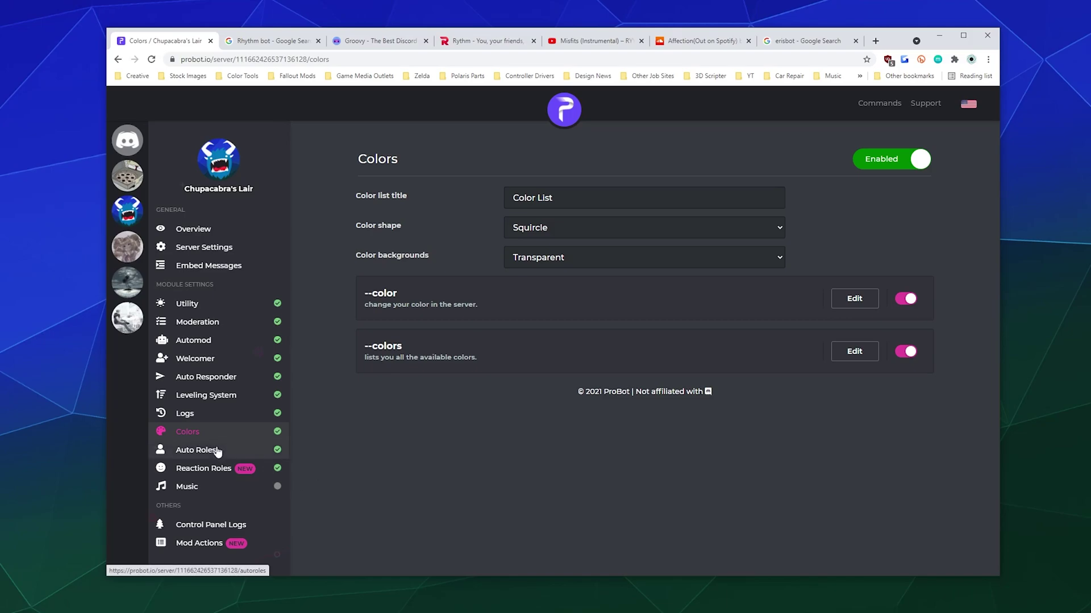
pyautogui.click(200, 451)
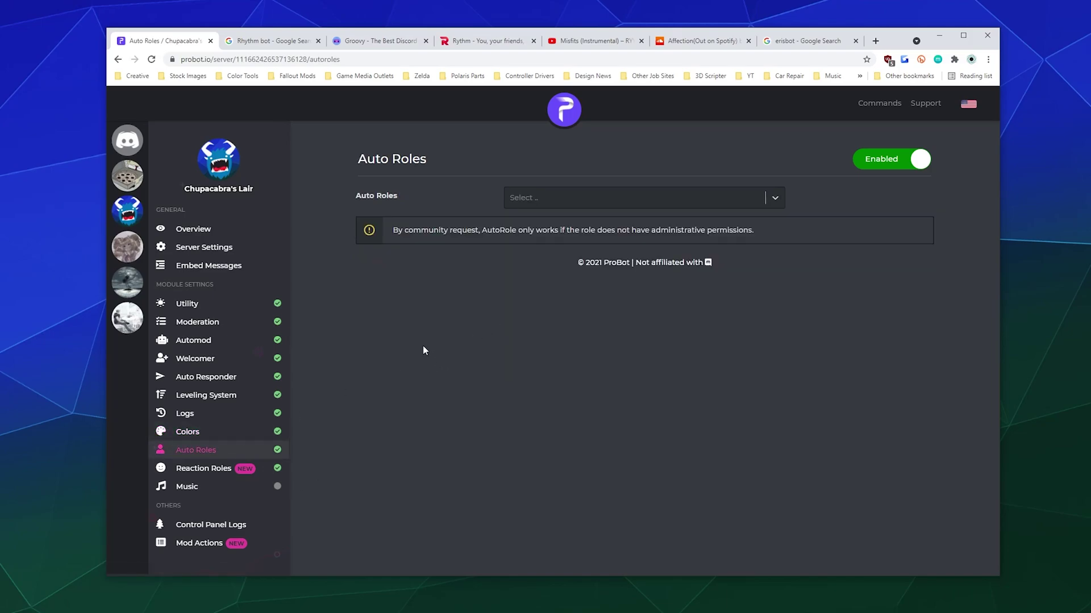
pyautogui.click(583, 200)
pyautogui.click(445, 317)
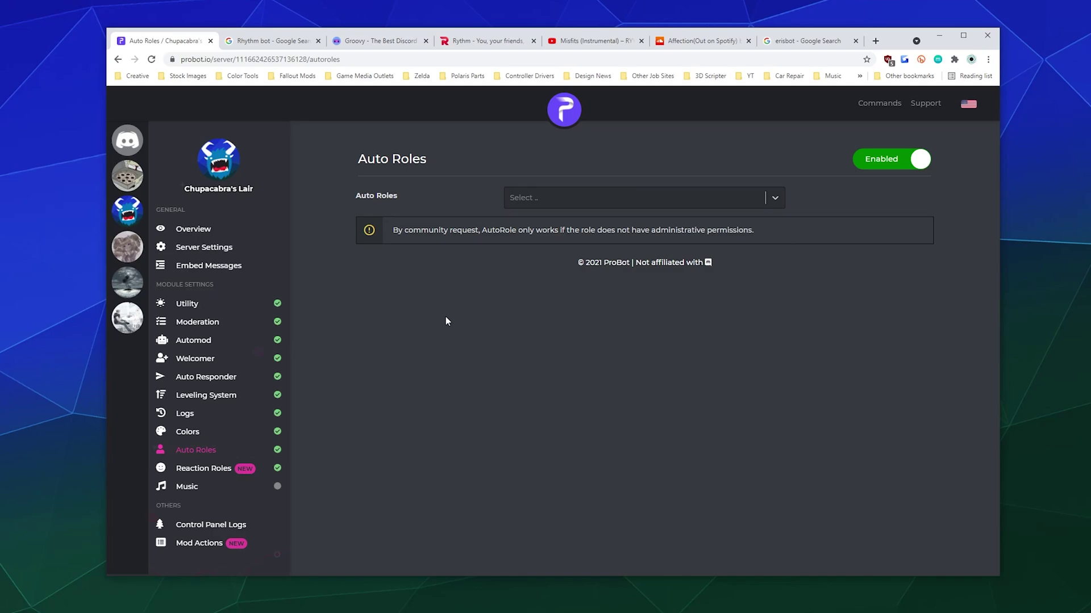
pyautogui.click(213, 470)
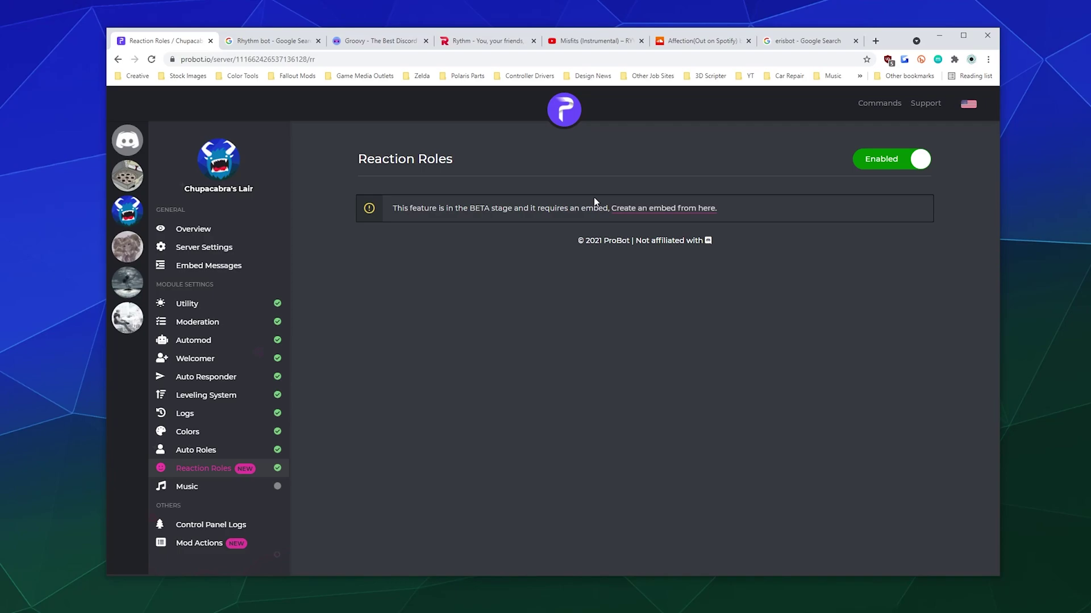
pyautogui.click(631, 208)
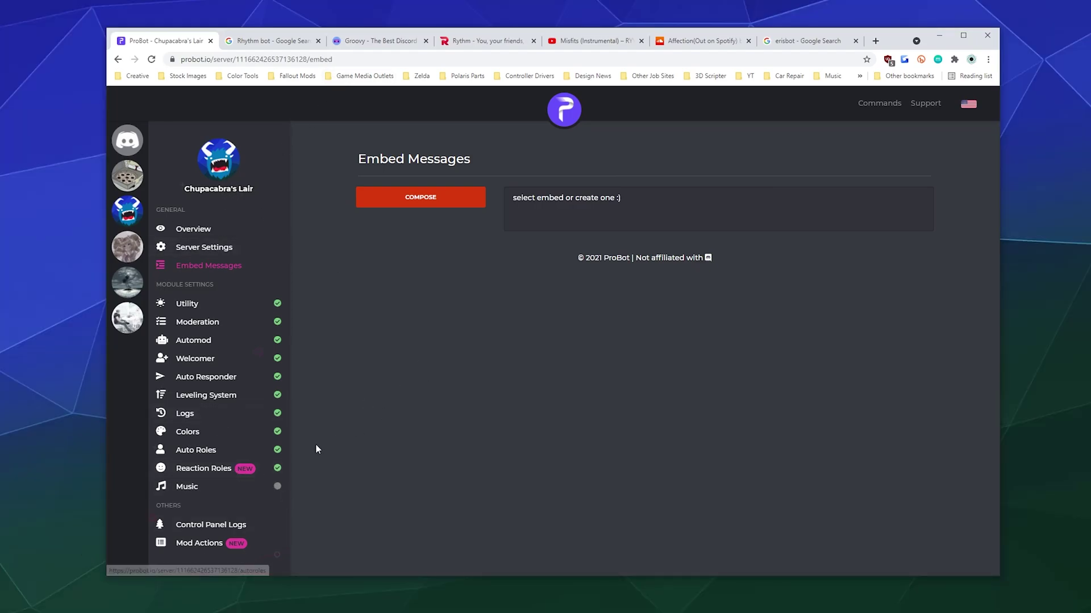
# Review the Music commands and DJ Roles list without selecting, keeping Music disabled.
pyautogui.click(190, 487)
pyautogui.scroll(-5, 215, 419)
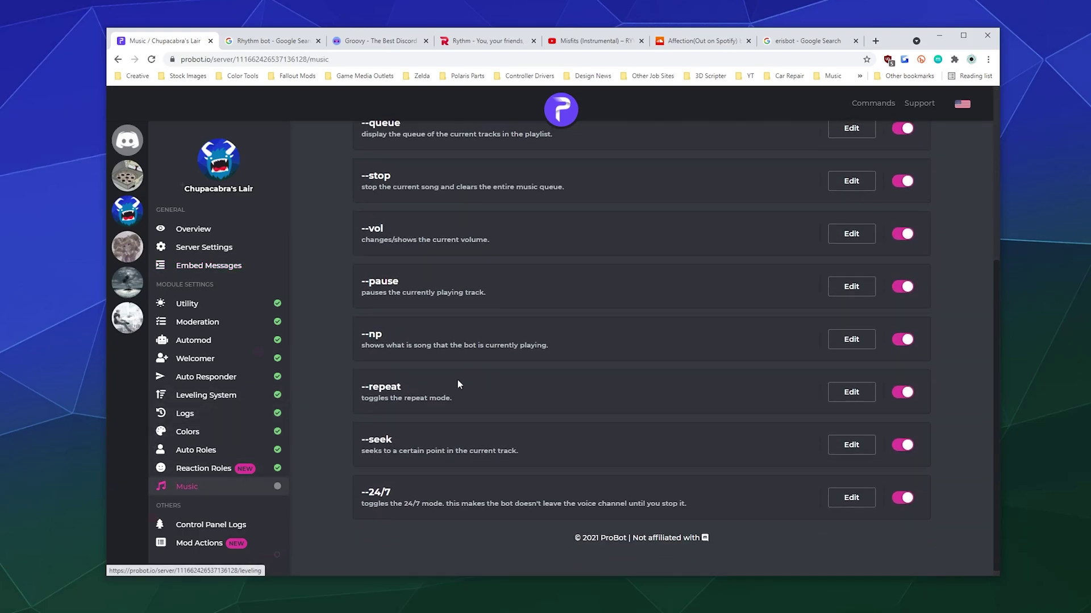
pyautogui.scroll(5, 458, 382)
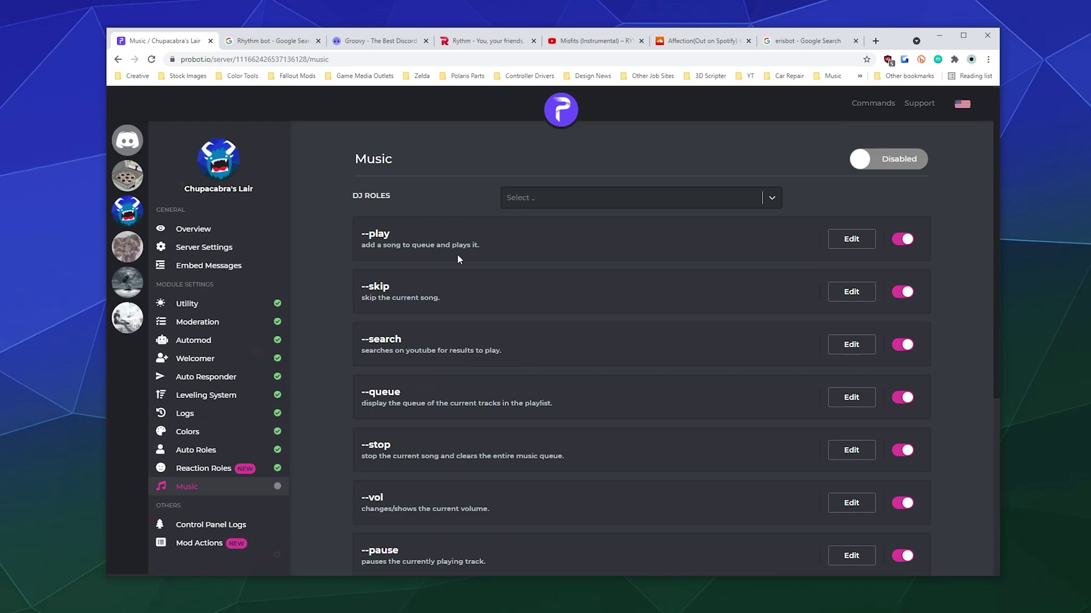
pyautogui.scroll(-3, 389, 209)
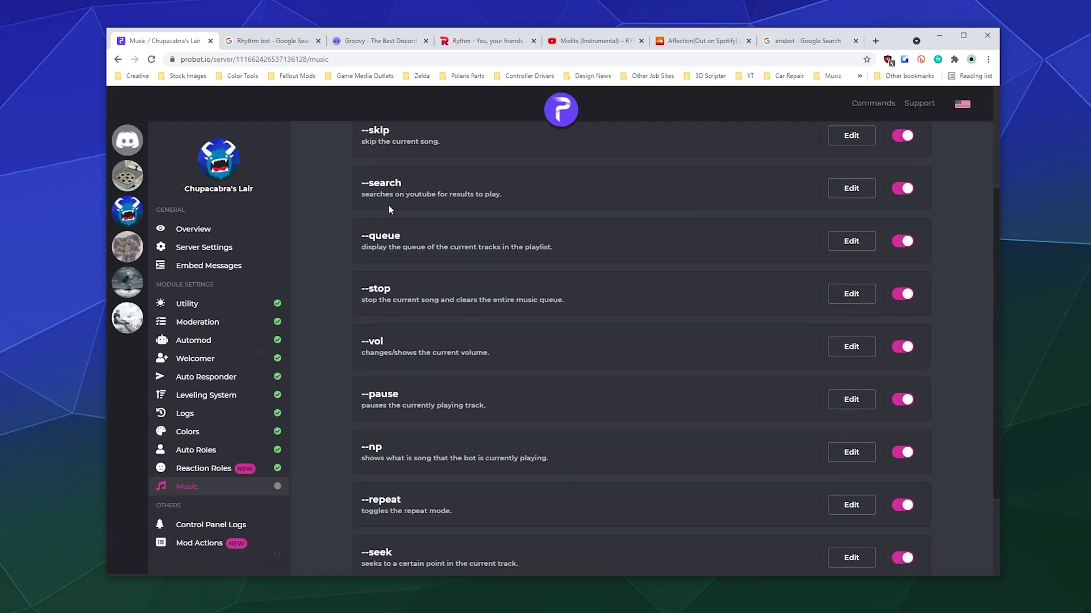
pyautogui.scroll(-2, 355, 376)
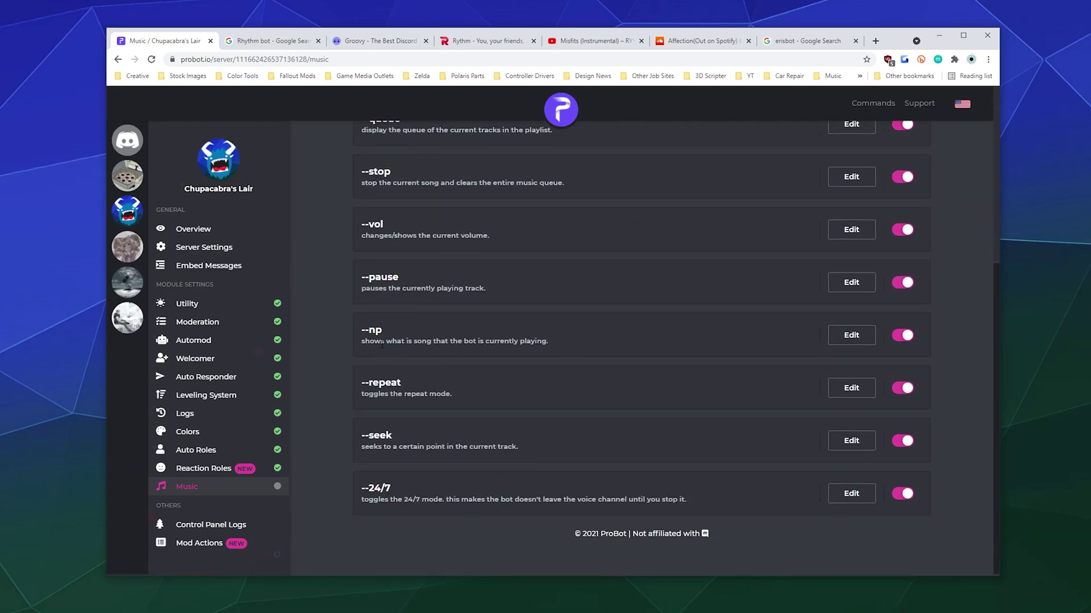
pyautogui.scroll(5, 356, 376)
pyautogui.click(553, 200)
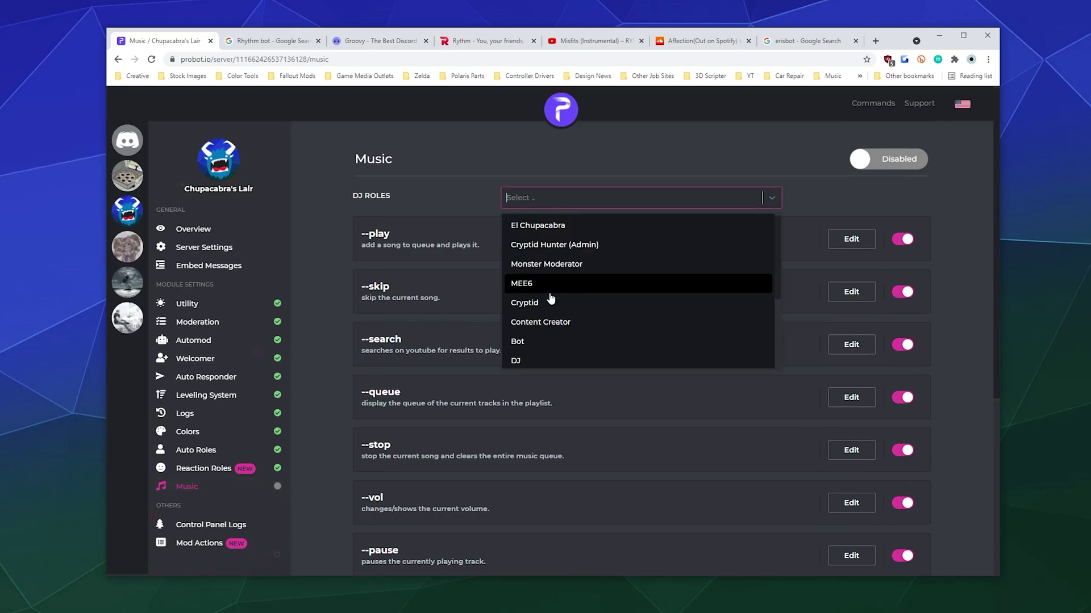
pyautogui.click(386, 225)
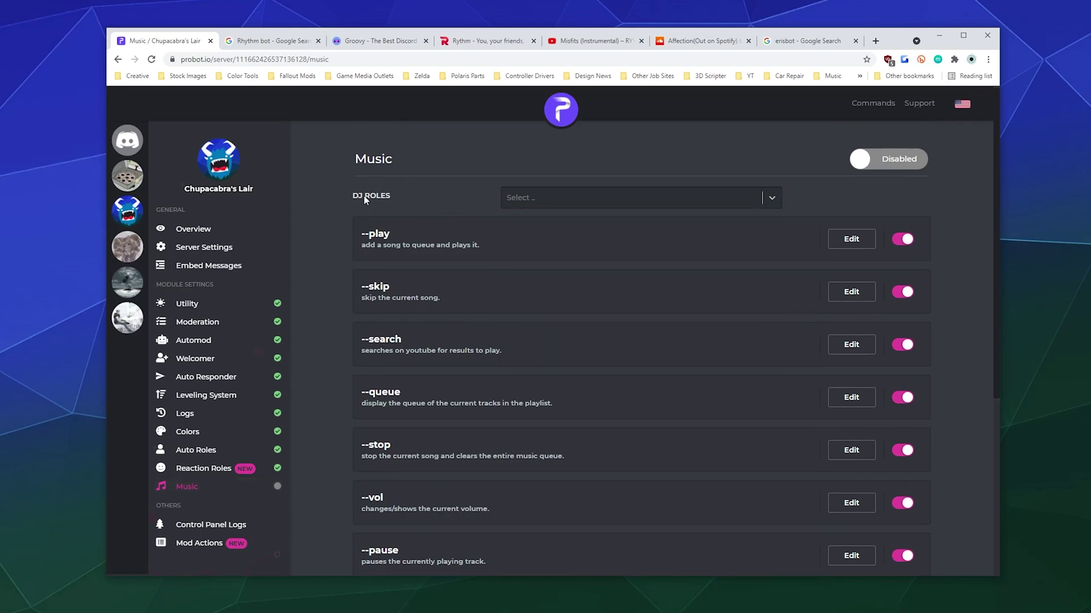
pyautogui.scroll(-5, 326, 295)
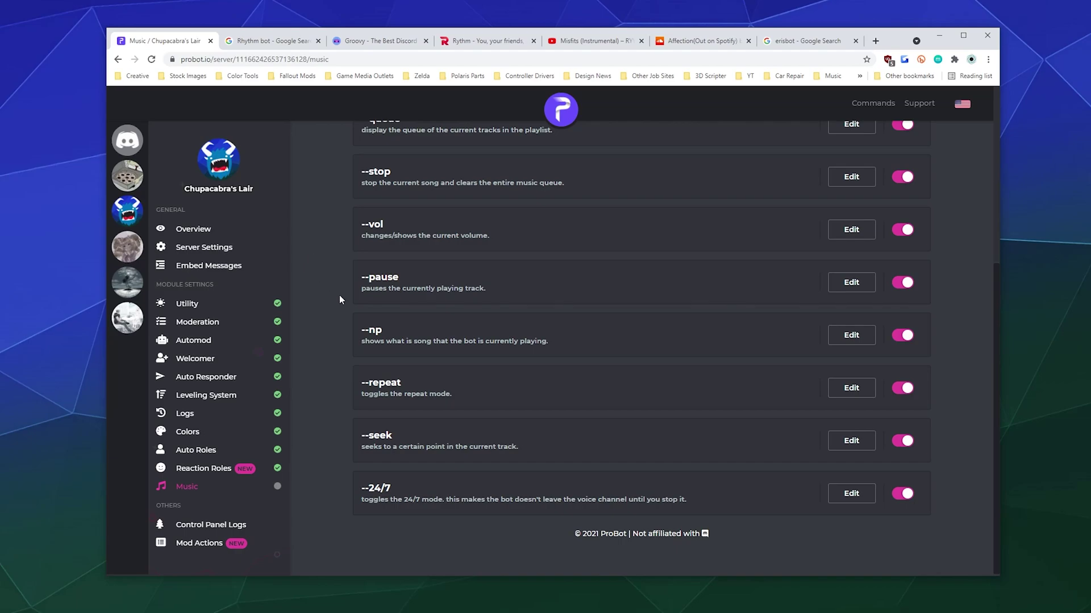
pyautogui.scroll(5, 341, 301)
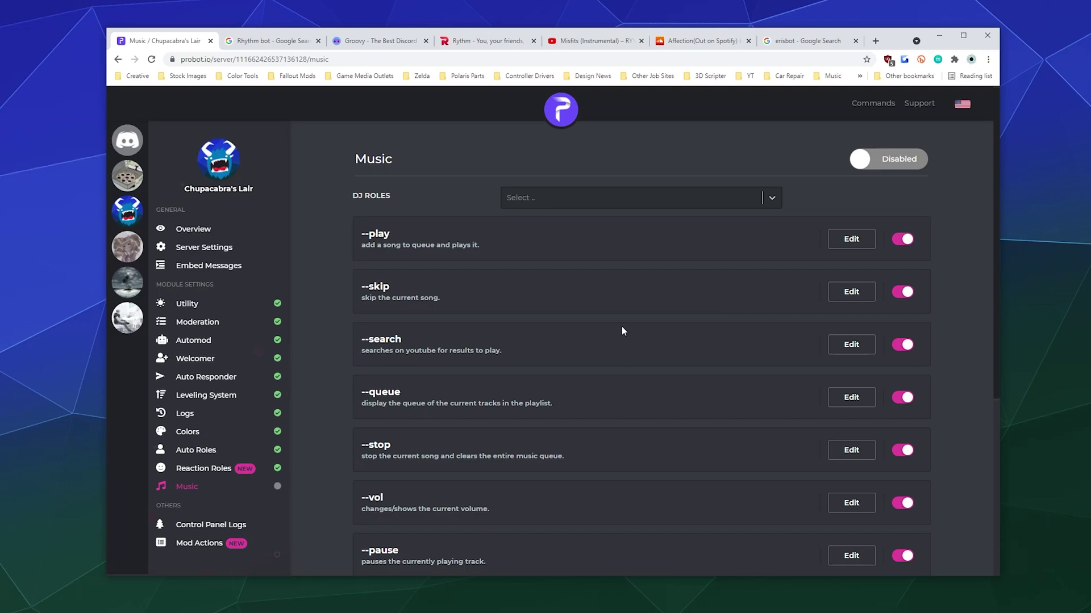
pyautogui.scroll(-5, 621, 326)
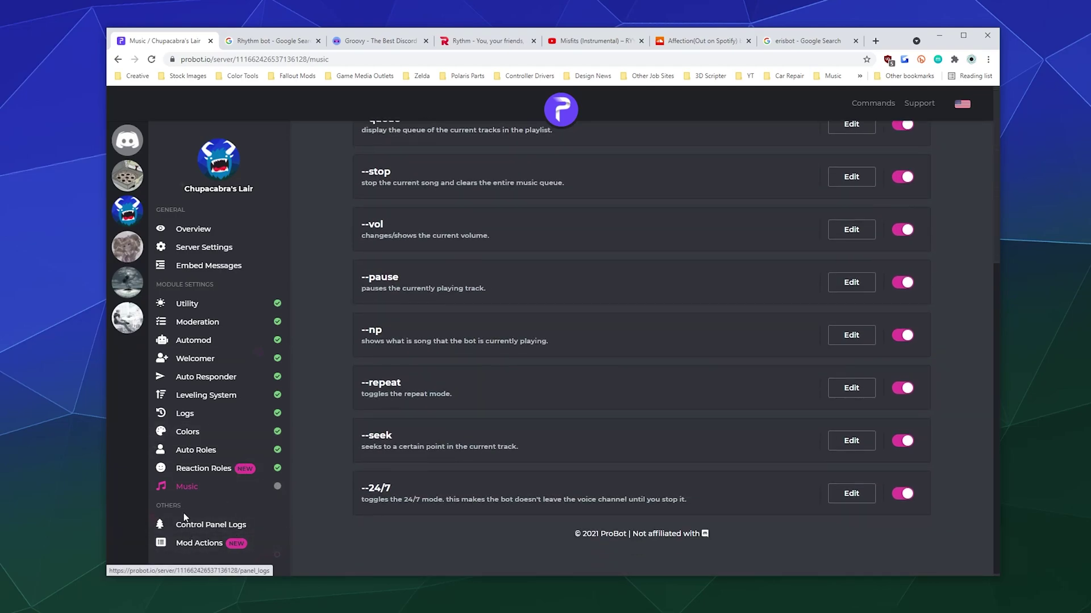
# Scroll through Control Panel Logs, then view the empty Mod Actions page.
pyautogui.click(189, 529)
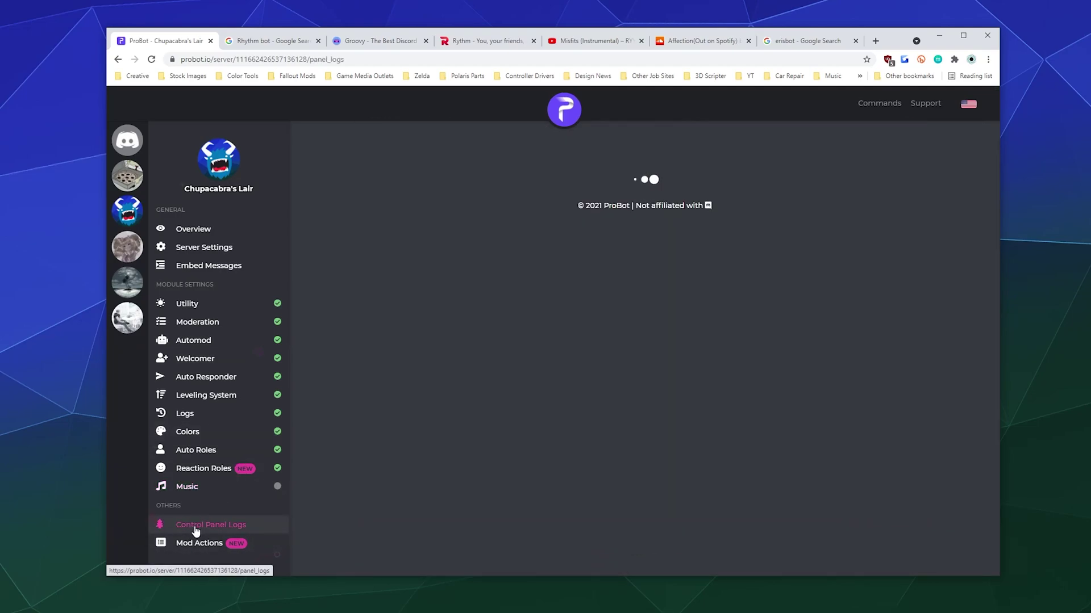
pyautogui.scroll(-5, 608, 208)
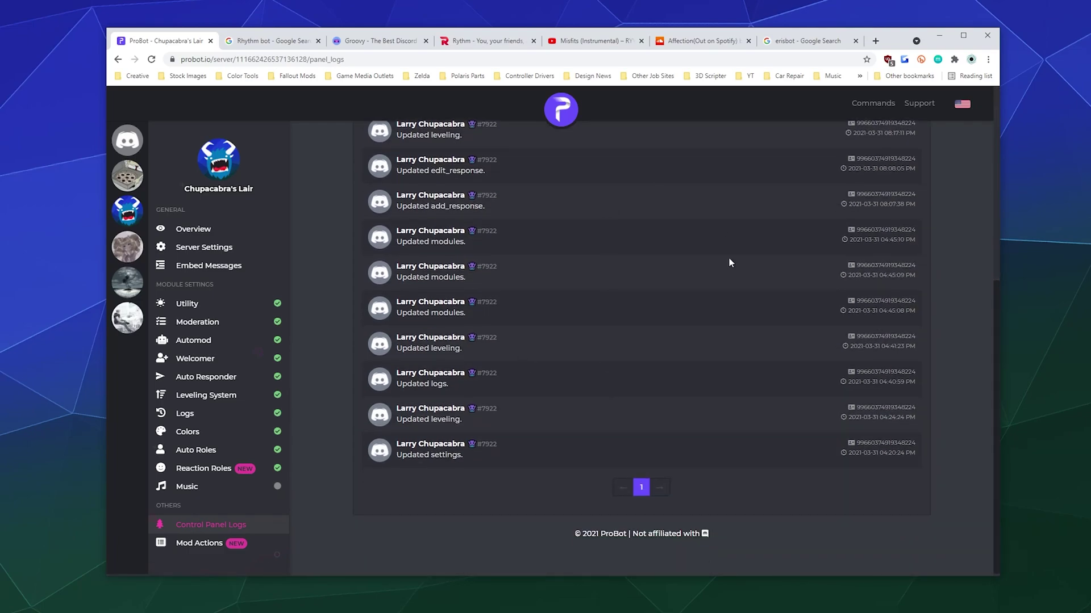
pyautogui.scroll(5, 729, 258)
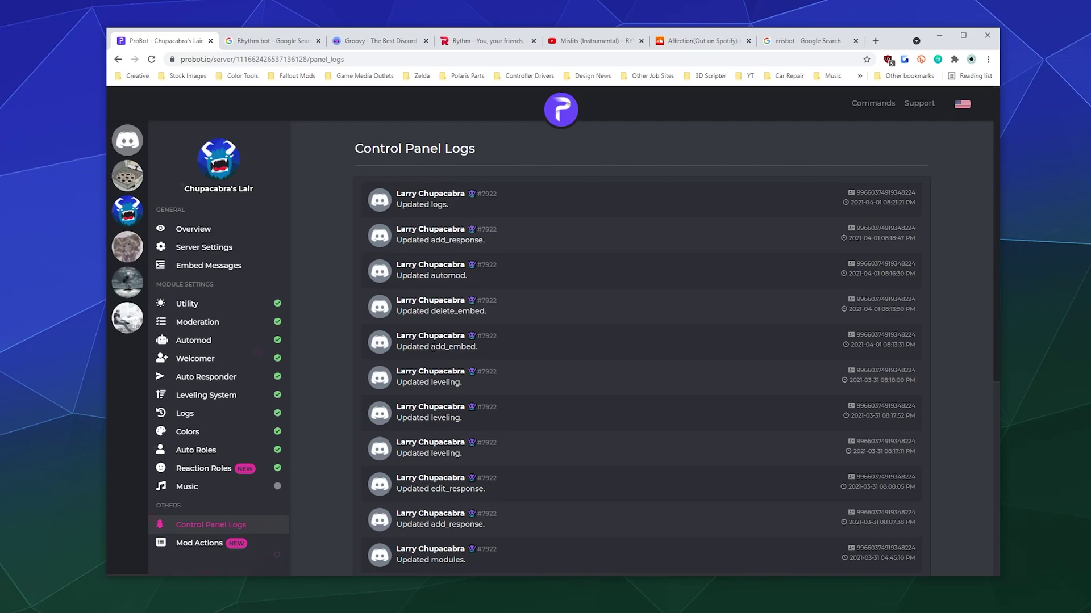
pyautogui.click(213, 544)
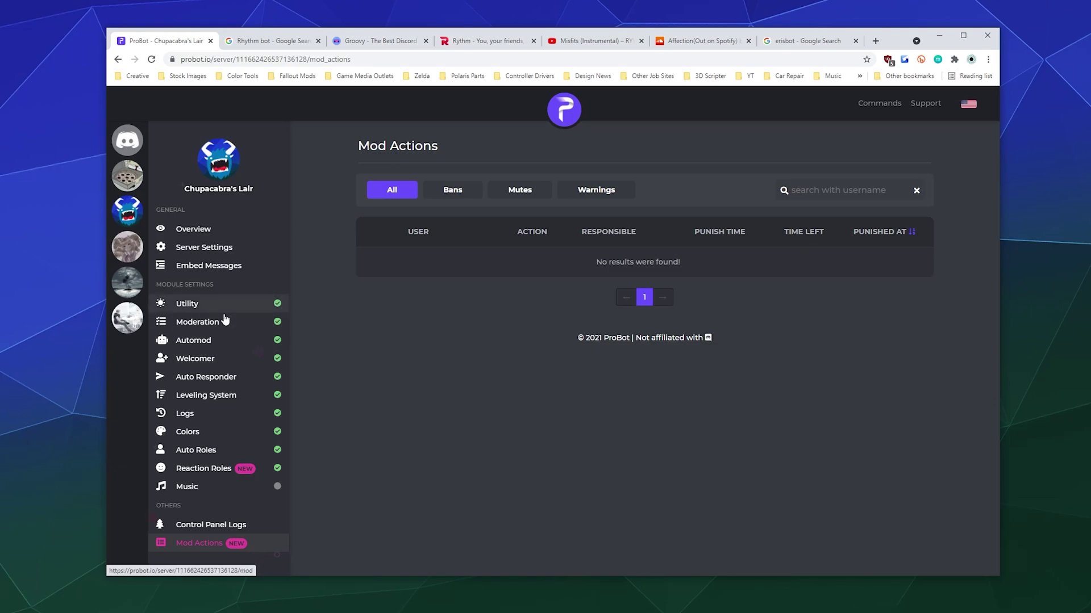
# Return to Overview, keep the 7-day chart period, and scroll to the messages chart.
pyautogui.click(205, 231)
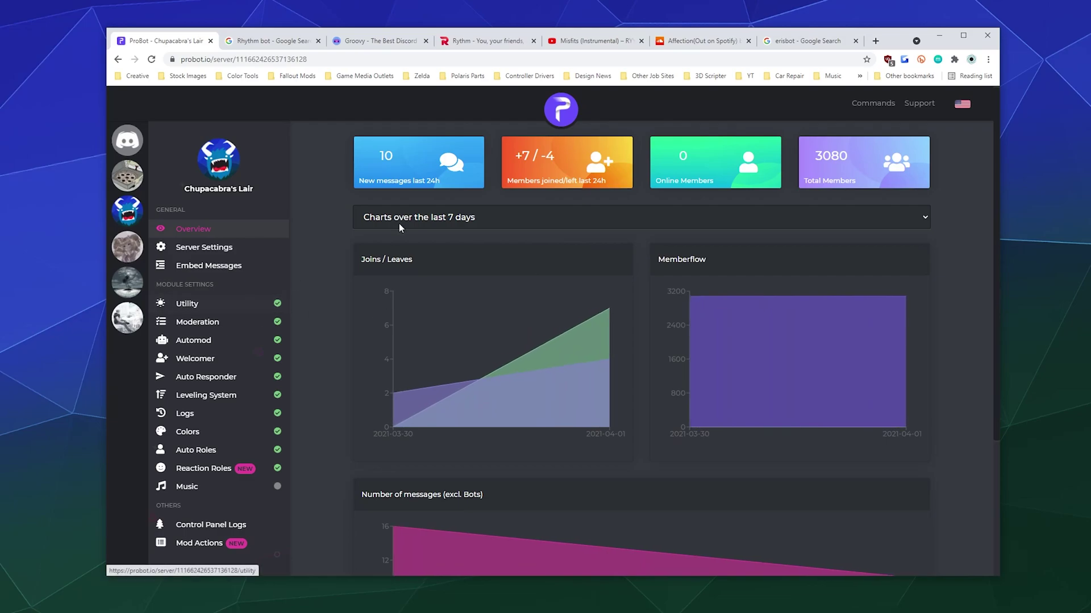
pyautogui.scroll(-3, 399, 221)
pyautogui.scroll(3, 399, 221)
pyautogui.click(685, 207)
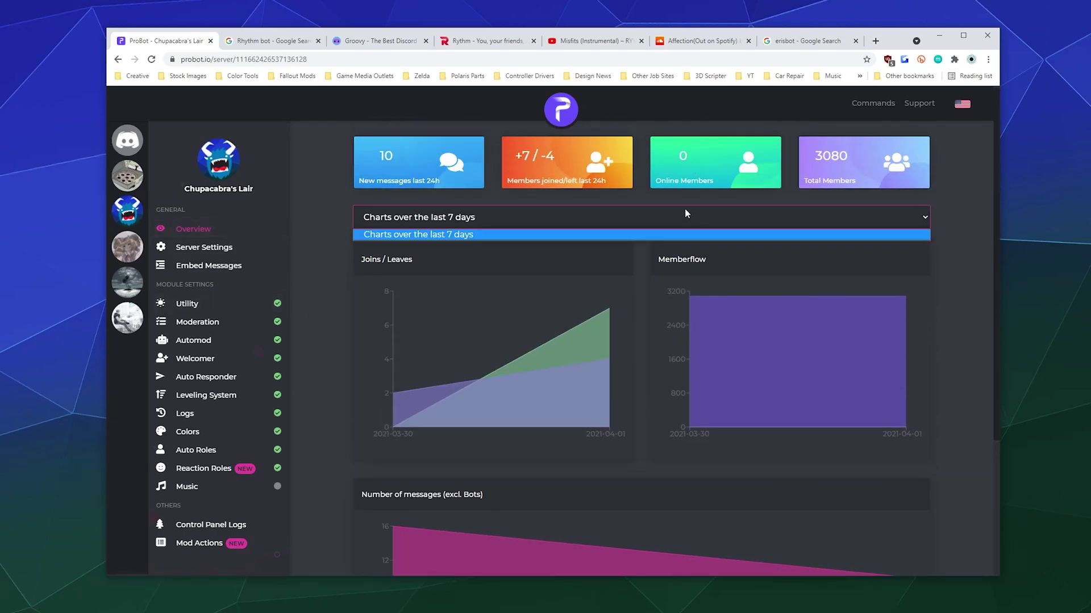
pyautogui.click(684, 209)
pyautogui.click(338, 291)
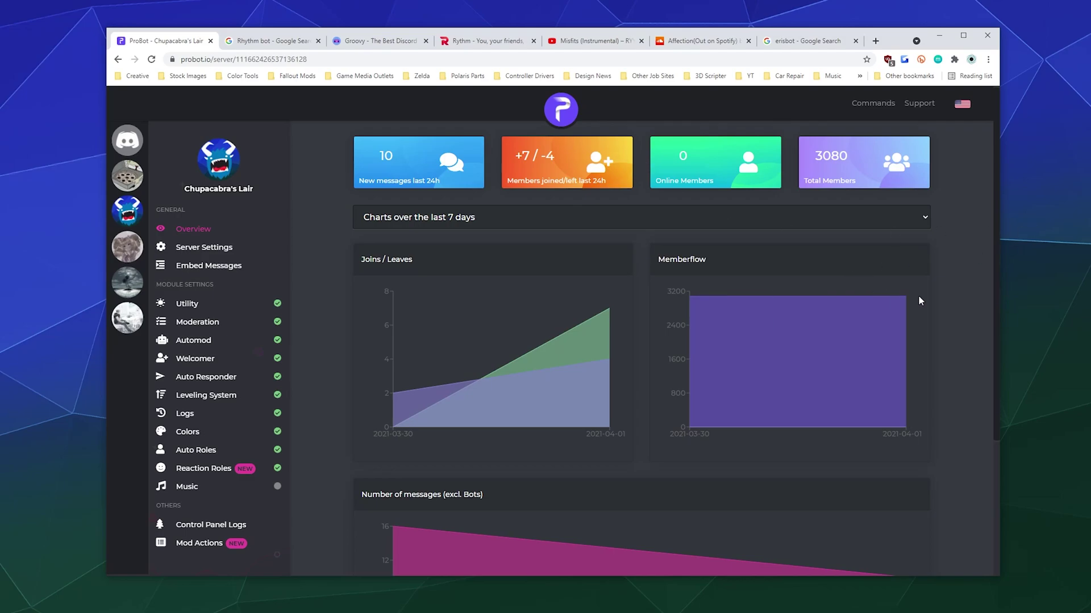
pyautogui.scroll(-3, 963, 325)
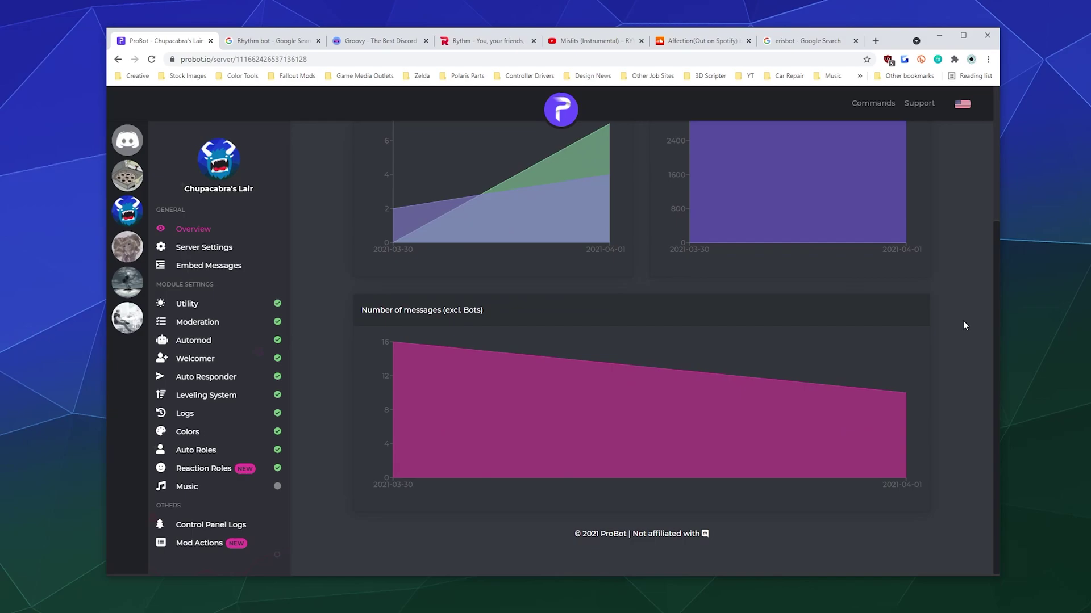